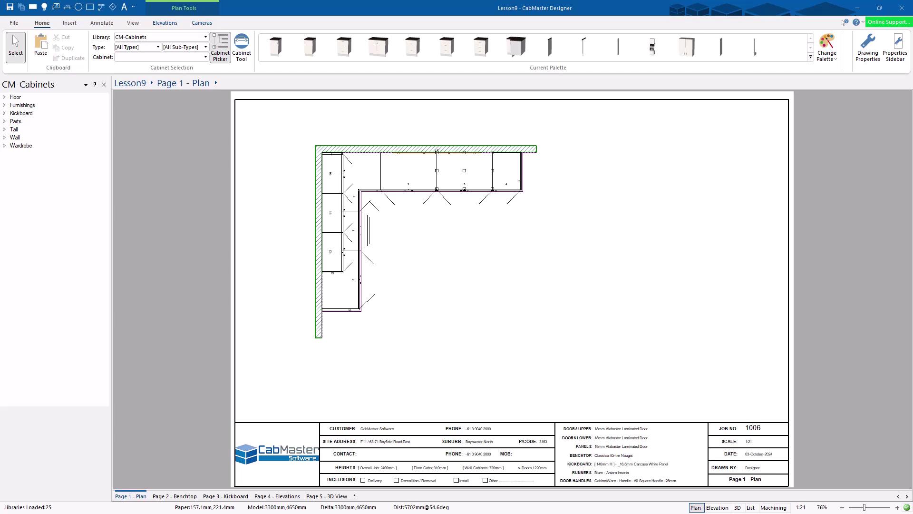
Step: Clear the cabinet selection and open the Pricing/Markups settings in the drawing properties
click(764, 169)
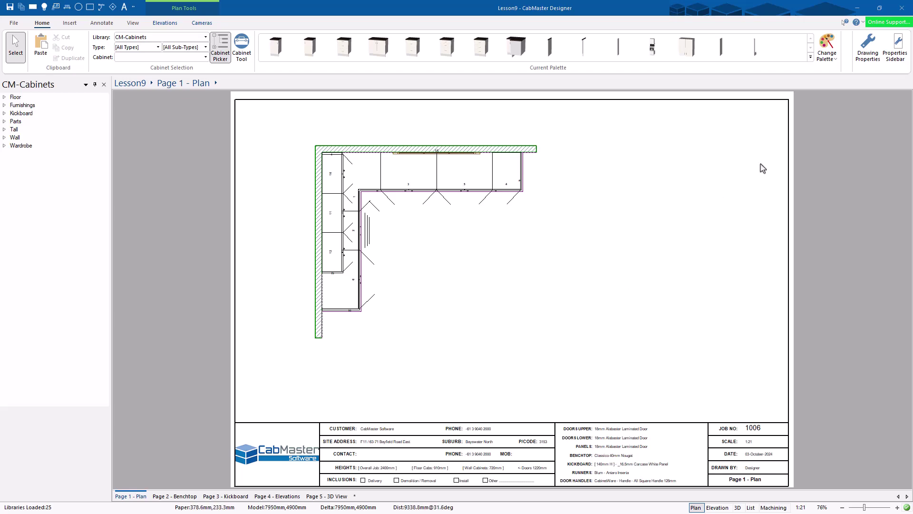
click(868, 49)
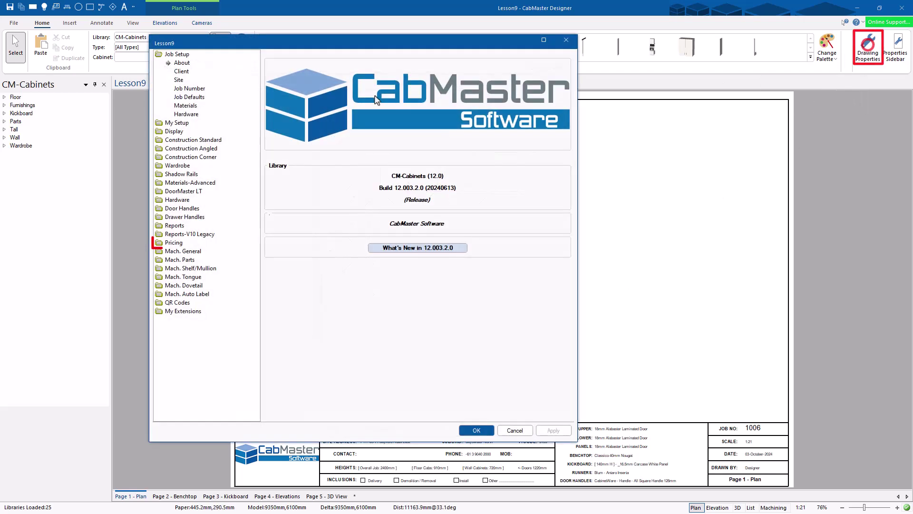
click(174, 243)
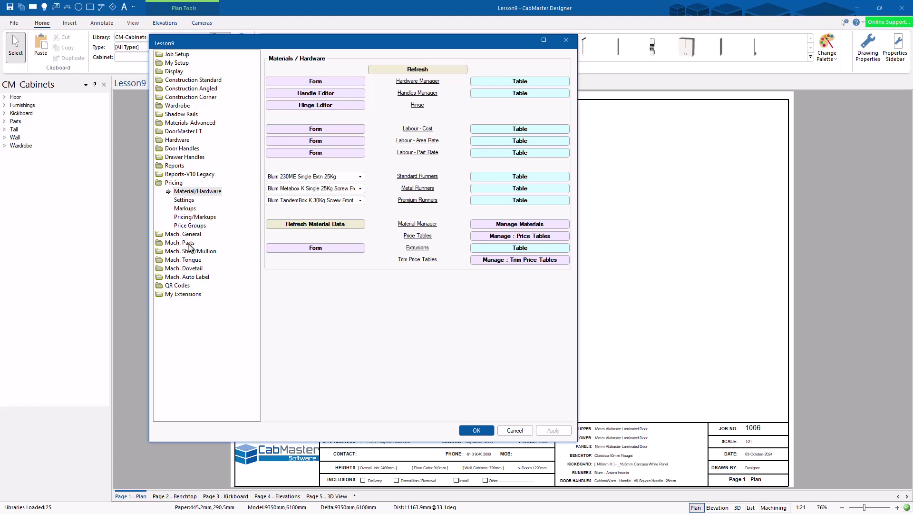
click(190, 217)
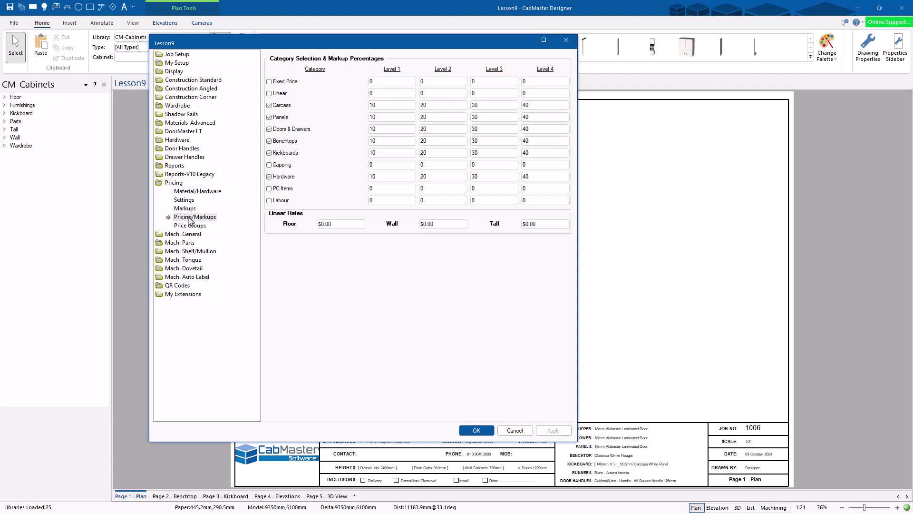
Step: Disable the Hardware, Kickboards, Benchtops, Doors & Drawers, Panels and Carcass pricing categories and enable Linear
click(269, 176)
click(269, 153)
click(269, 140)
click(269, 129)
click(269, 117)
click(269, 105)
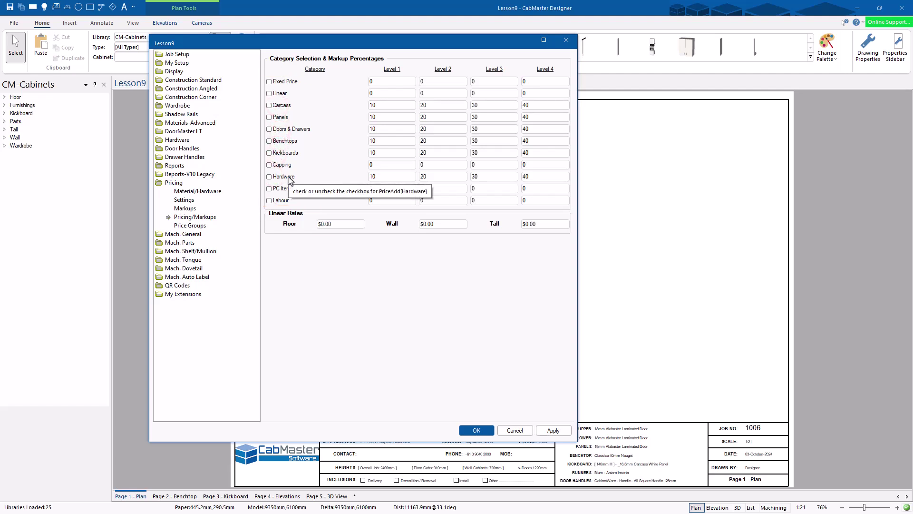
click(269, 93)
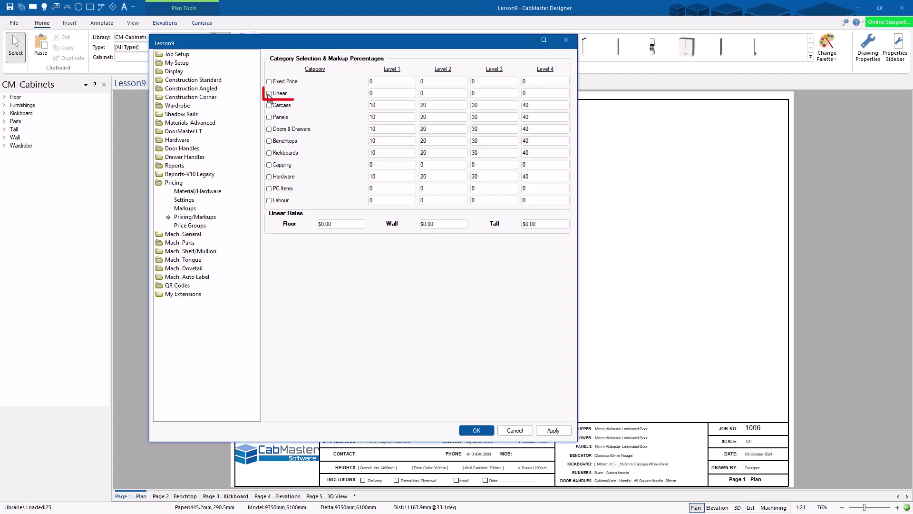
Step: Set the linear rates to $185 for Floor, $165 for Wall and $295 for Tall cabinets
click(342, 224)
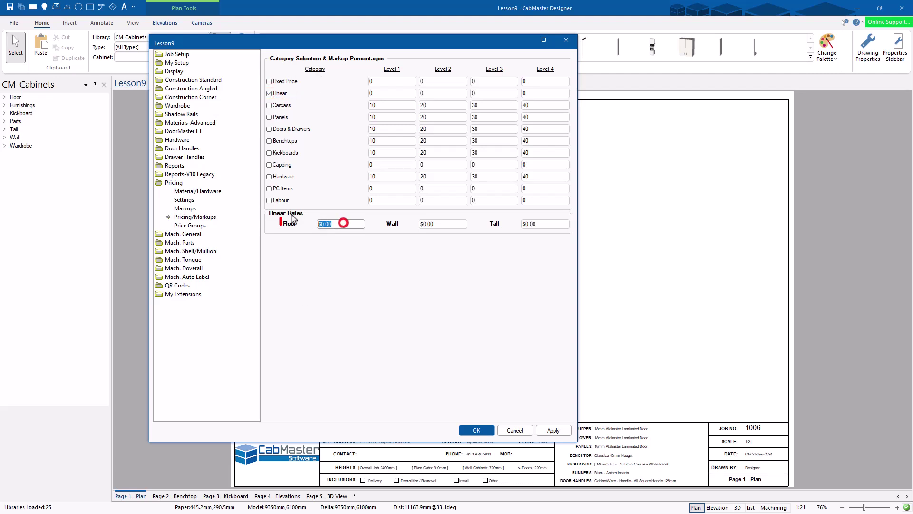
text(185)
key(Tab)
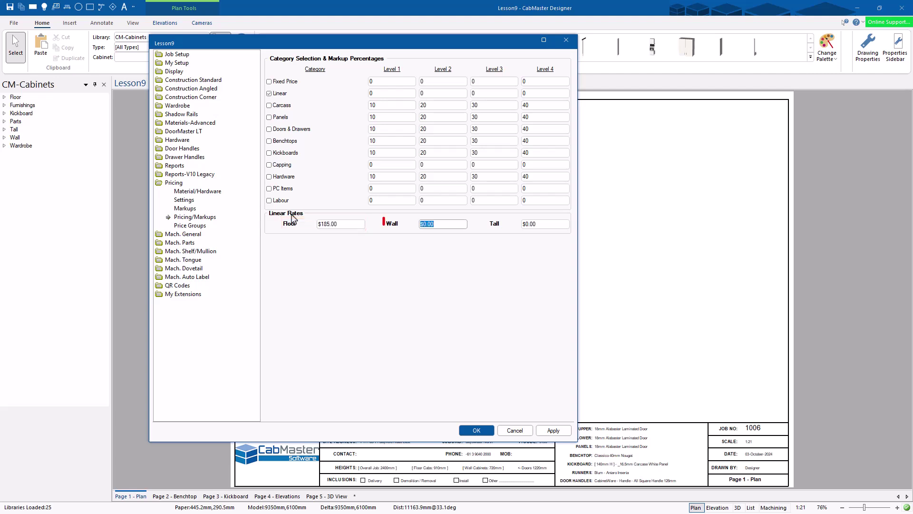
text(165)
key(Tab)
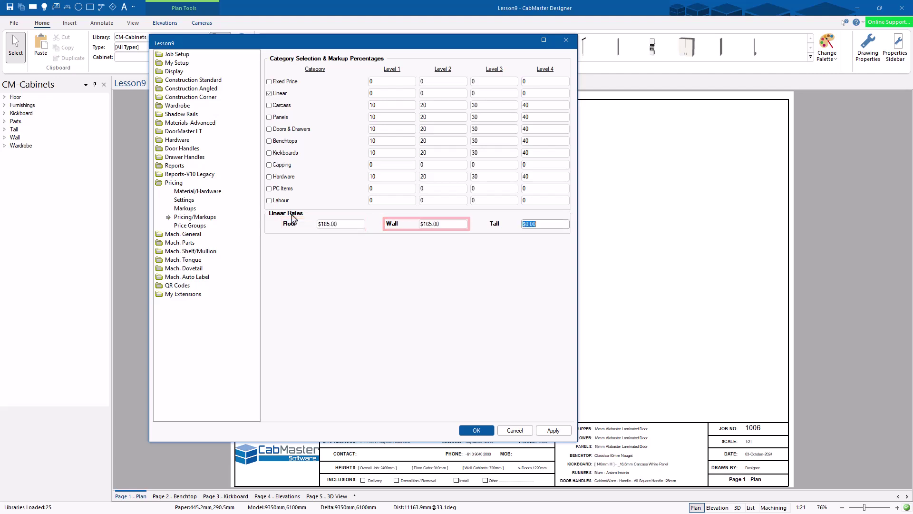
text(29)
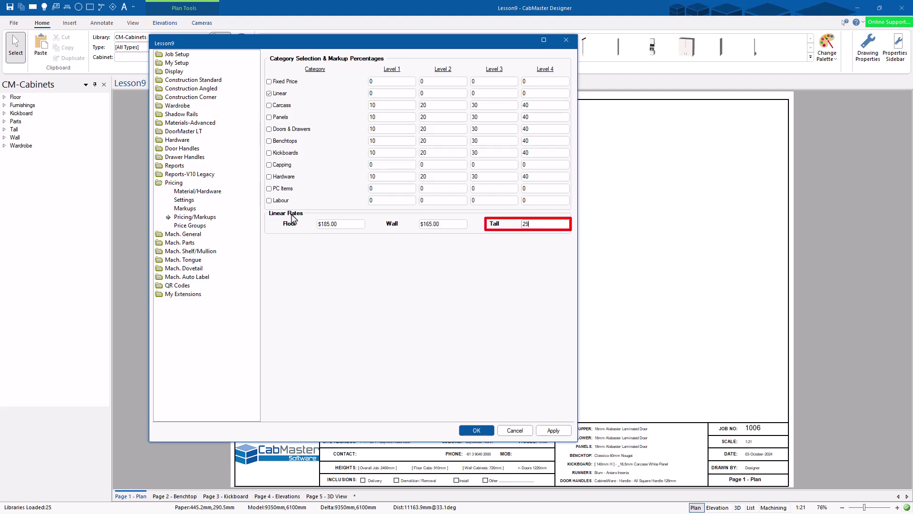
text(5)
key(Tab)
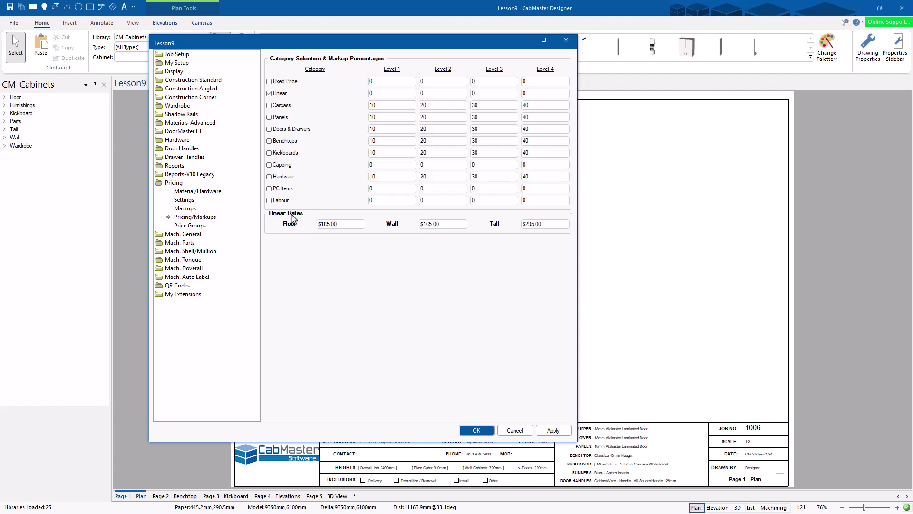
Step: Set the Linear markups to 20, 30, 40 and 80 for Levels 1 to 4 and apply them
click(383, 94)
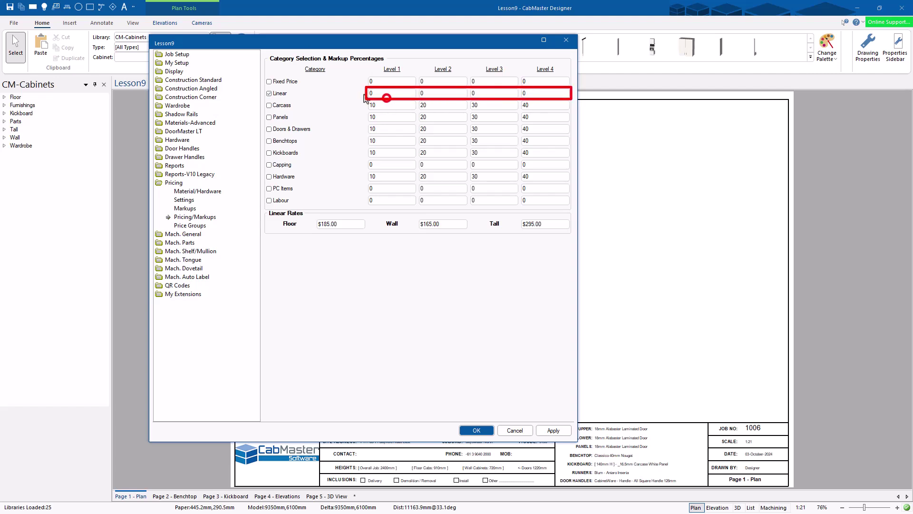
text(20)
key(Tab)
text(30)
key(Tab)
text(40)
key(Tab)
text(80)
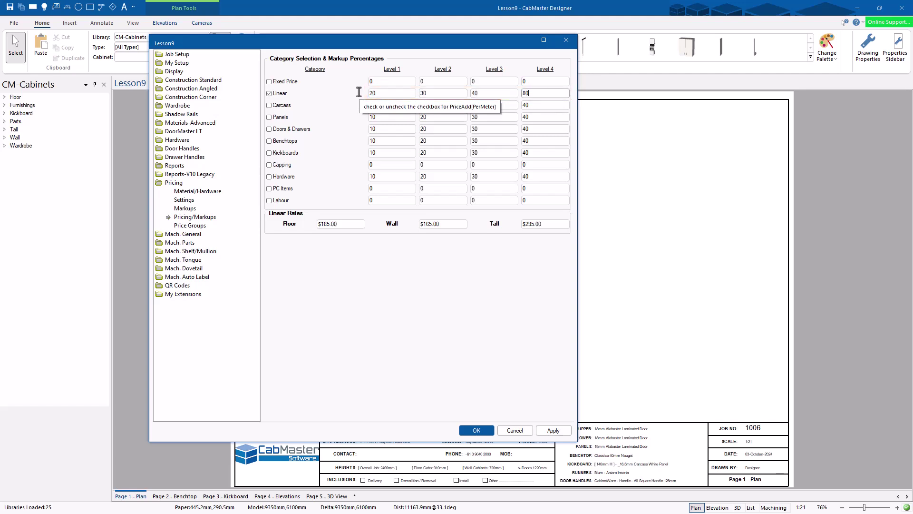
key(Tab)
click(554, 430)
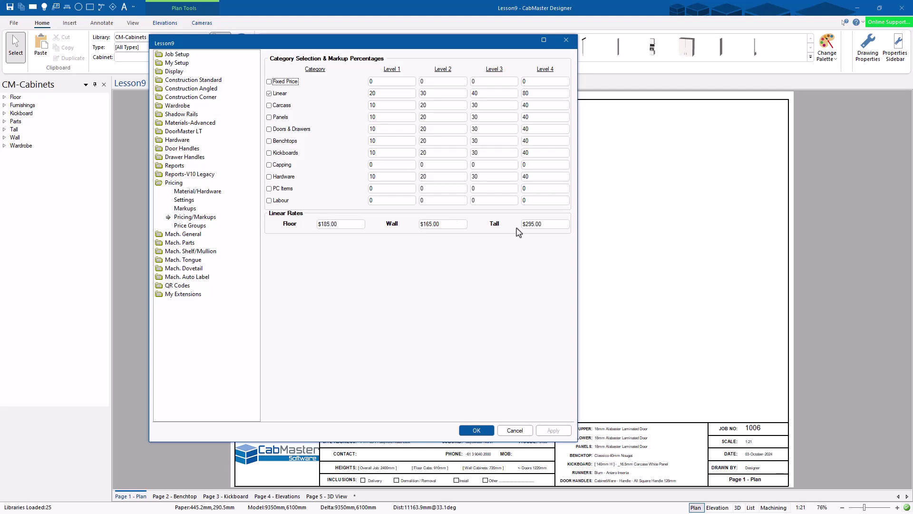
click(343, 224)
double_click(343, 224)
Step: Assign pricing Level 1 to the CabMaster Software client in the job's client table
click(177, 54)
click(181, 71)
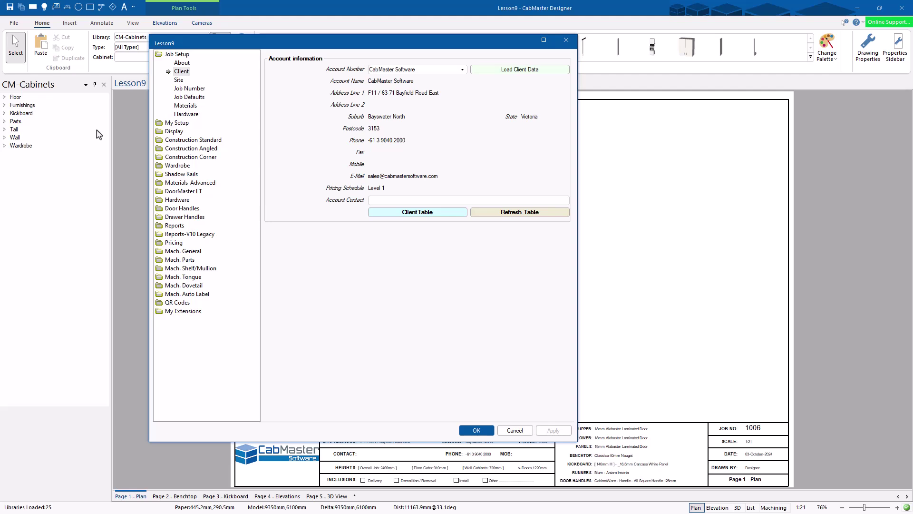
click(421, 212)
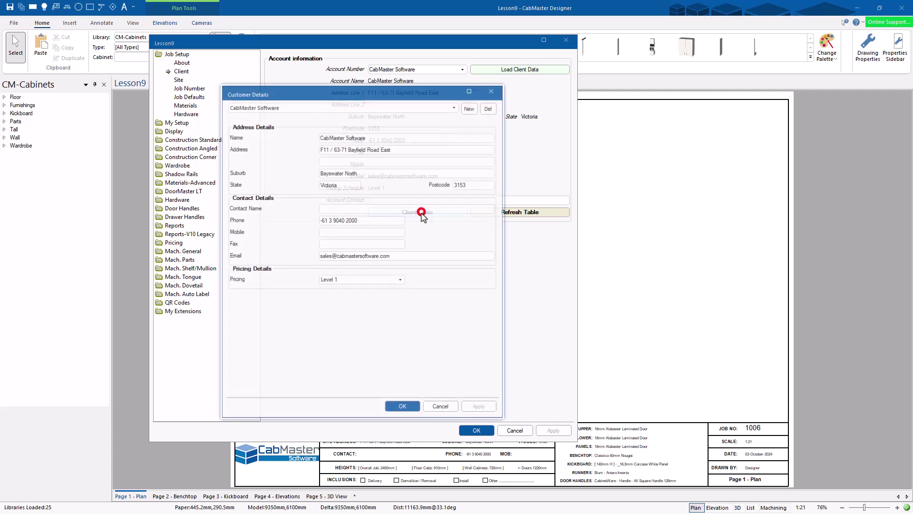
click(375, 280)
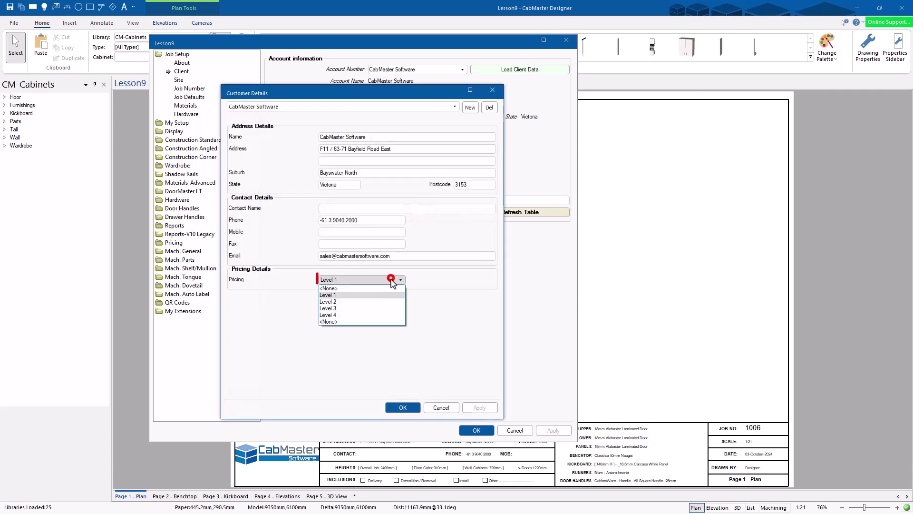
click(338, 295)
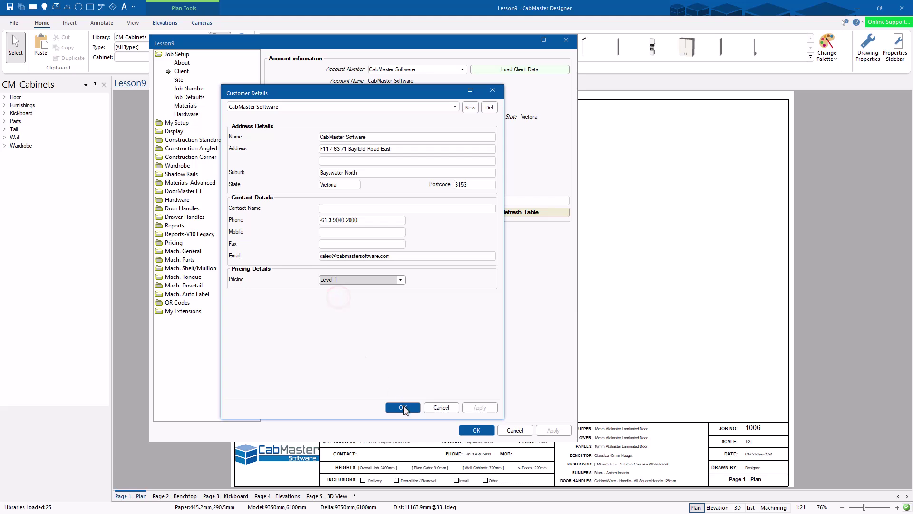
click(403, 407)
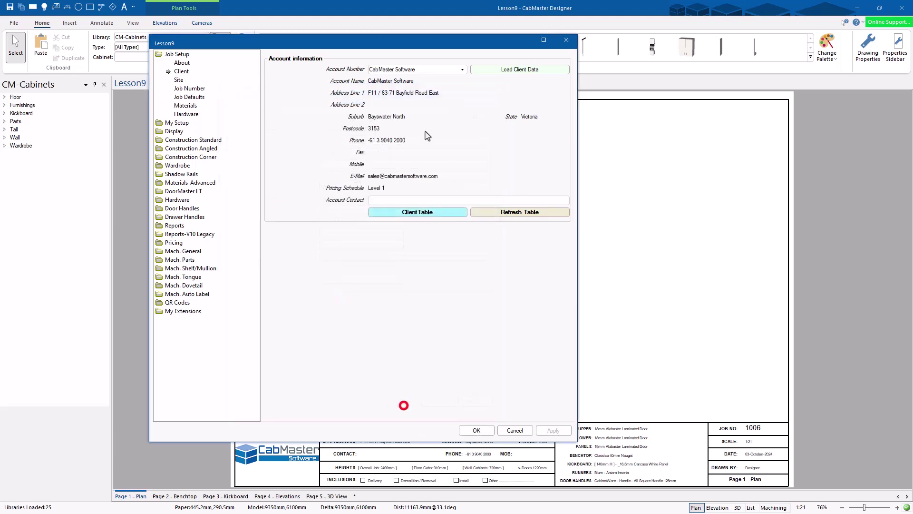
Step: Rename markup Level 1 as Mates Rates and Level 2 as Builder in the pricing settings
click(175, 243)
click(186, 209)
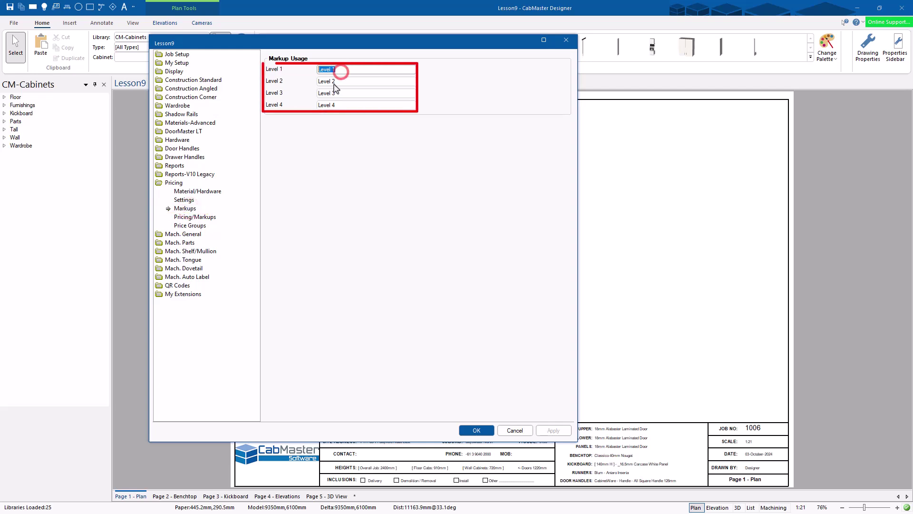
text(Mates Rates)
key(Tab)
text(Nuilder)
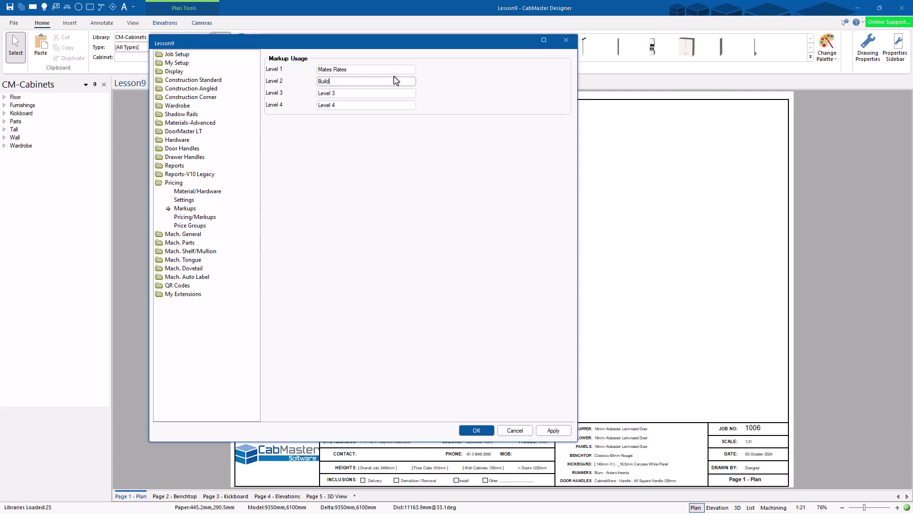
key(Tab)
key(Tab)
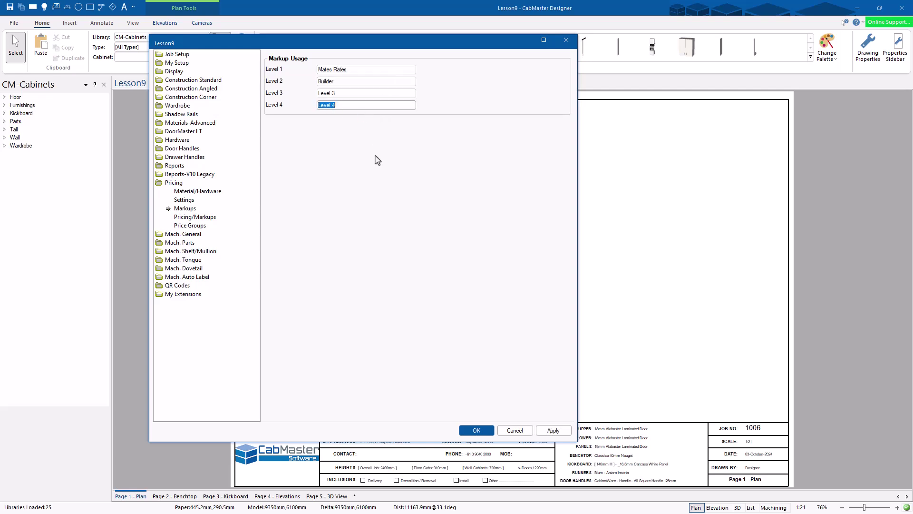
Step: Set the Linear markup for Mates Rates to -10 in the Pricing/Markups settings
click(194, 217)
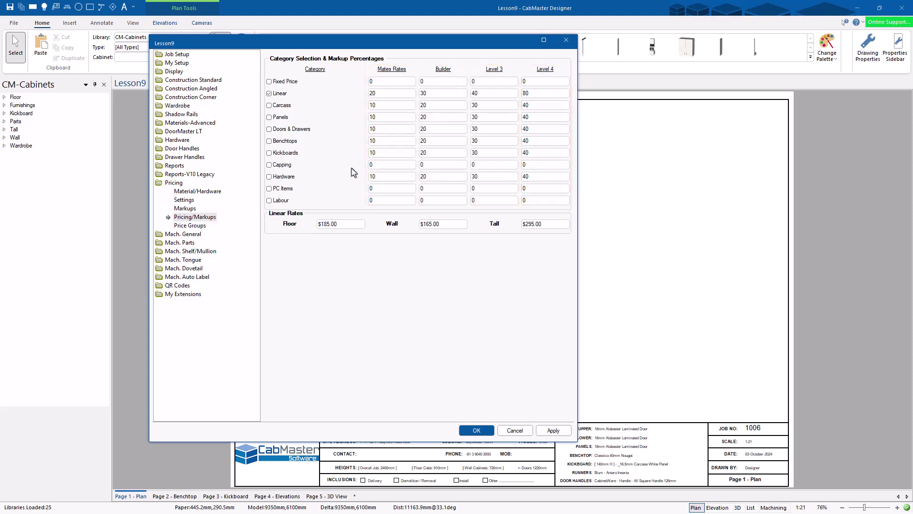
double_click(381, 93)
key(BackSpace)
text(-10)
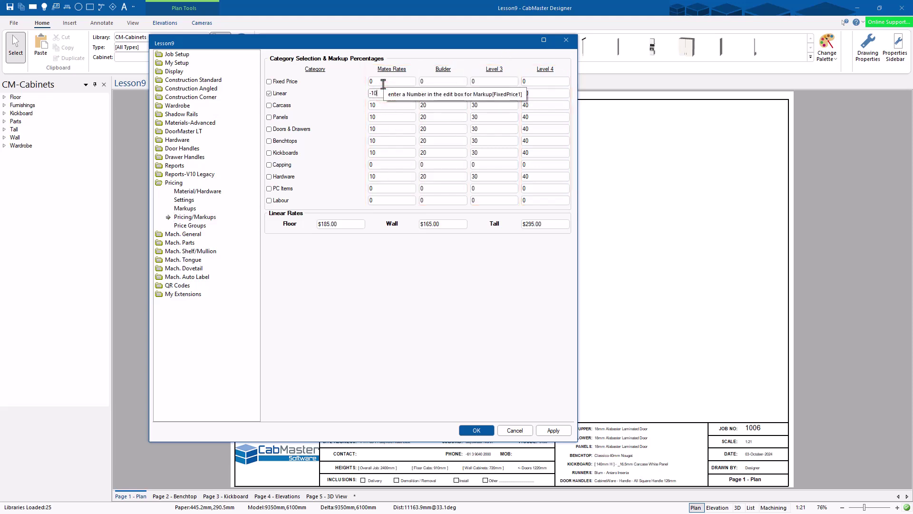
key(Tab)
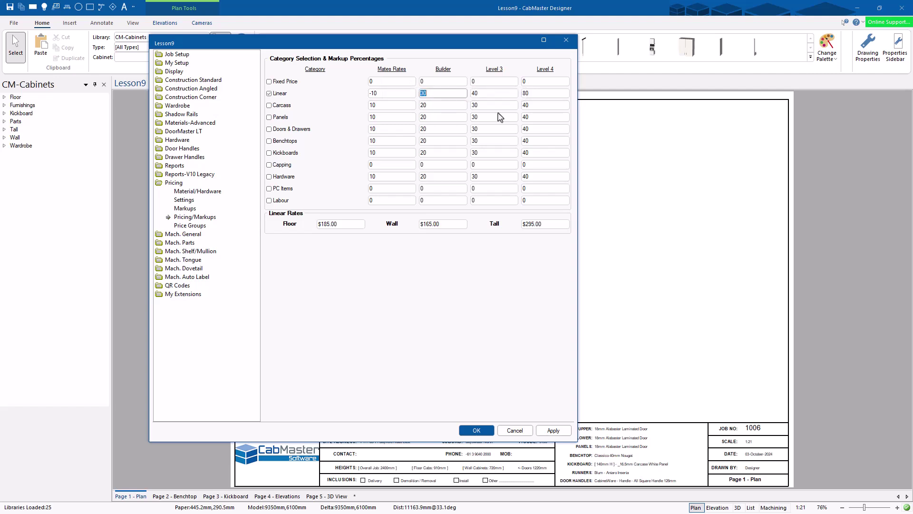
key(Tab)
Step: Set the Linear markups to 0 for Mates Rates, -10 for Builder, -30 for Level 3 and -50 for Level 4
click(383, 93)
text(0)
key(Tab)
text(-01)
key(BackSpace)
text(10)
key(Tab)
text(-30)
key(Tab)
text(-50)
key(Tab)
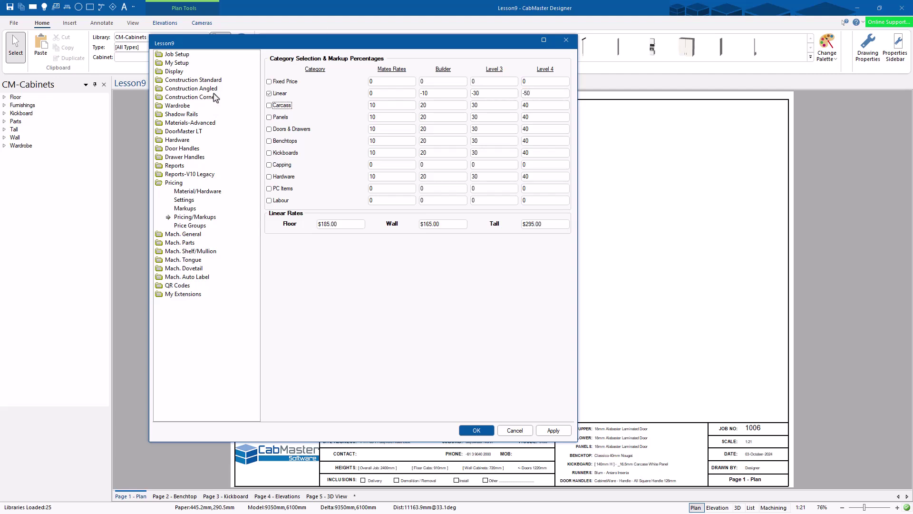
Step: Set the Linear markups to 20 for Mates Rates, 40 for Builder, 50 for Level 3 and 90 for Level 4, and apply them
double_click(372, 93)
text(20)
key(Tab)
text(40)
key(Tab)
text(50)
key(Tab)
text(90)
key(Tab)
click(552, 429)
Step: Keep the Linear category enabled and set its markups to 0 for all four levels
click(278, 93)
click(280, 94)
double_click(385, 93)
text(0)
key(Tab)
text(0)
key(Tab)
text(0)
key(Tab)
text(0)
key(Tab)
Step: Set the linear rates to $50 for Floor, $50 for Wall and $80 for Tall cabinets
double_click(346, 224)
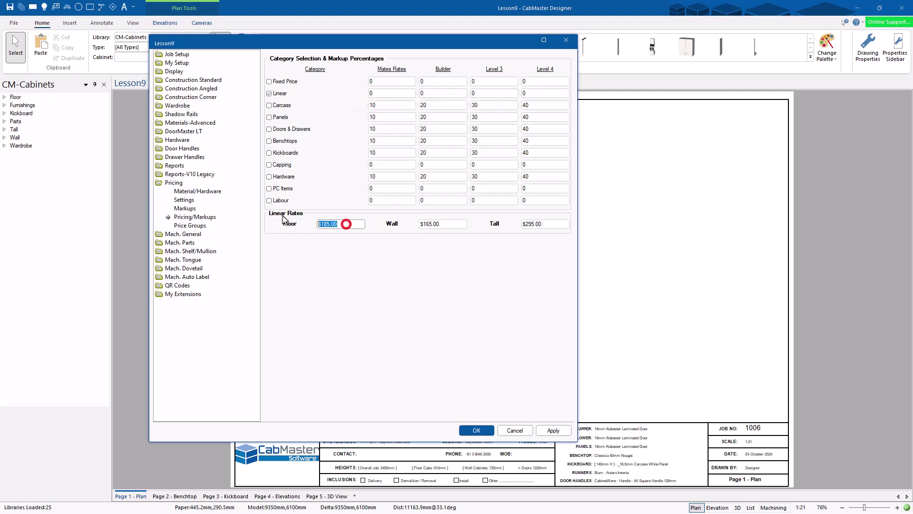
text(50)
key(Tab)
text(50)
key(Tab)
text(80)
key(Tab)
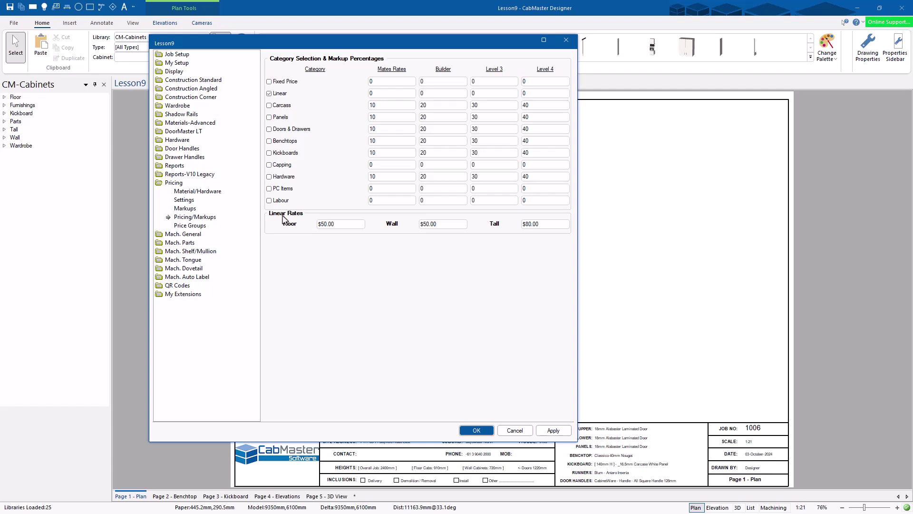
Step: Disable the Linear pricing category, check the markup level names and return to the Pricing/Markups settings
click(269, 93)
click(187, 208)
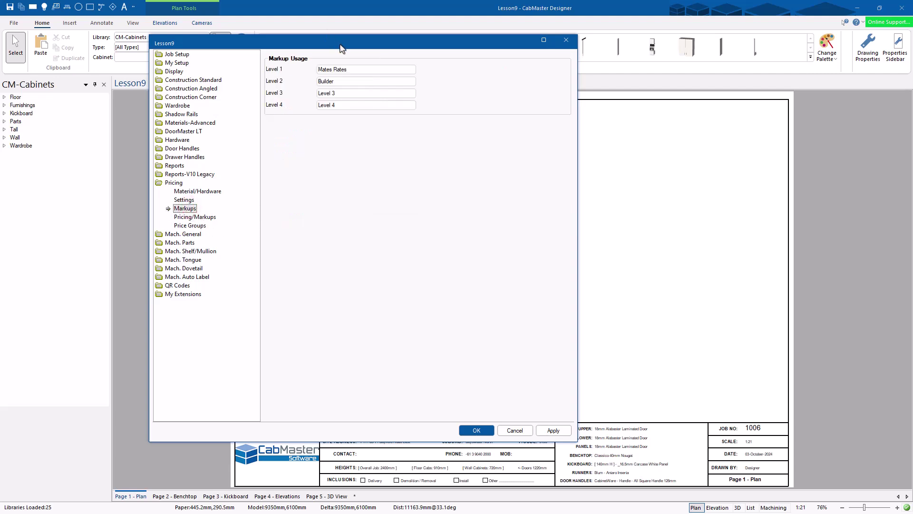
click(204, 217)
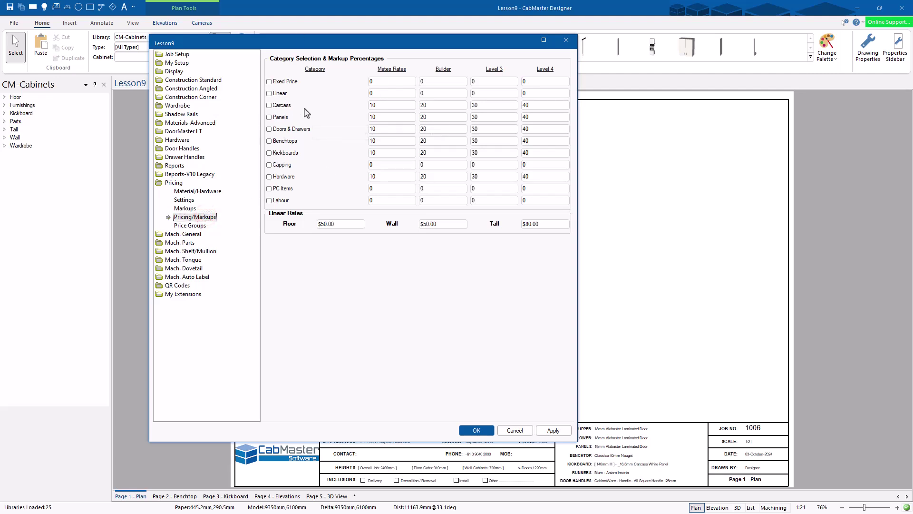
Step: Enable the Carcass, Panels, Doors & Drawers, Benchtops, Kickboards, Hardware, PC Items and Labour pricing categories
click(270, 105)
click(269, 117)
click(270, 129)
click(268, 141)
click(269, 153)
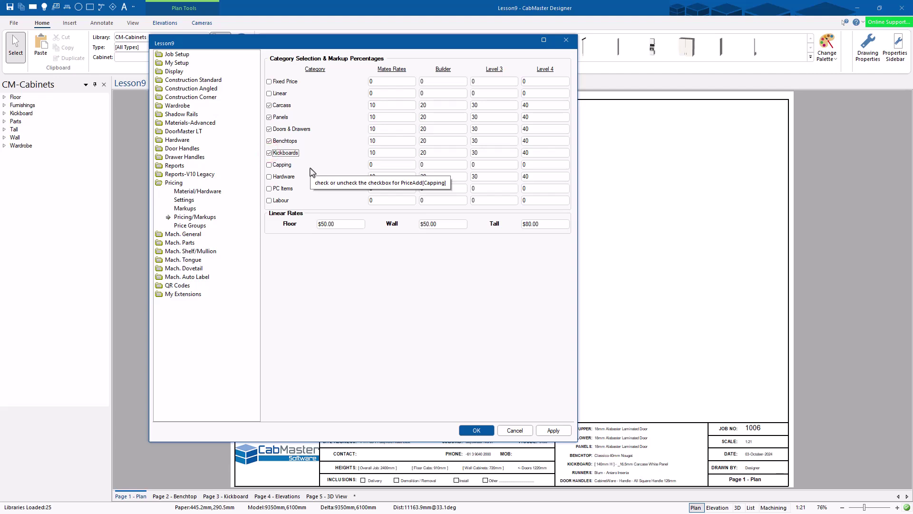
click(270, 177)
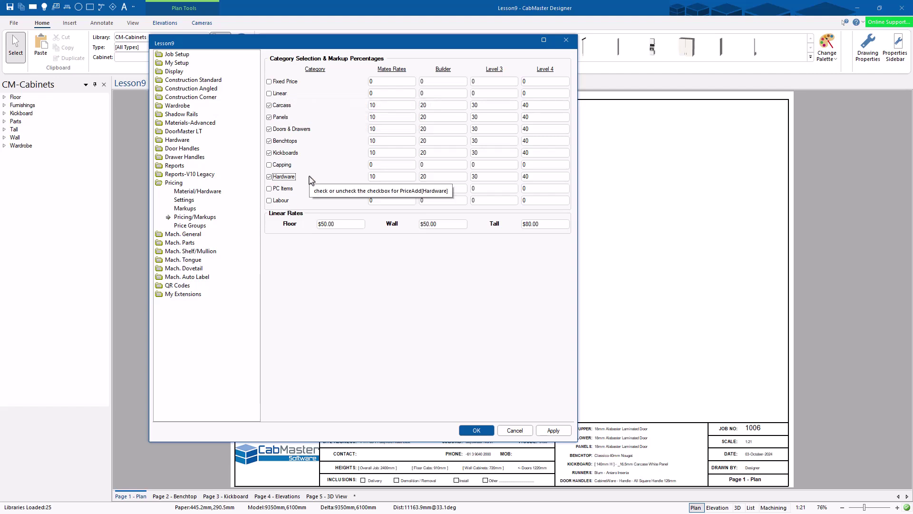
click(269, 189)
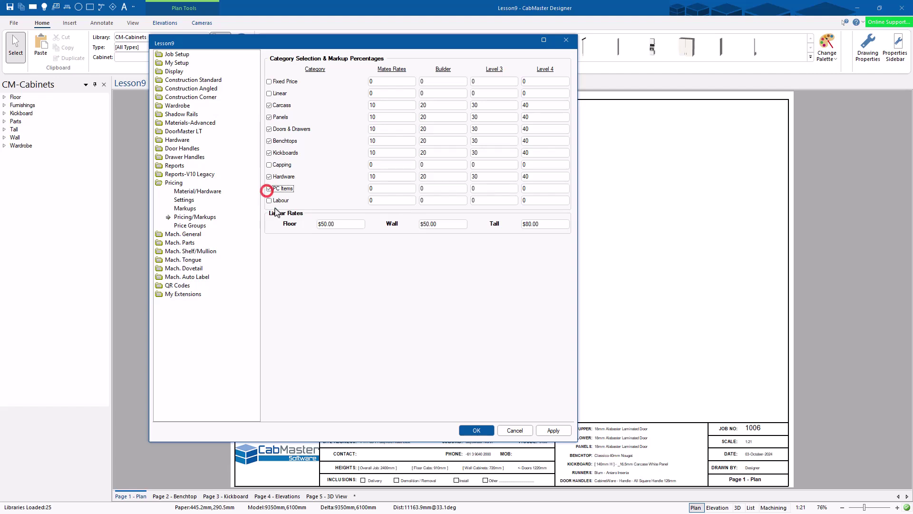
click(270, 200)
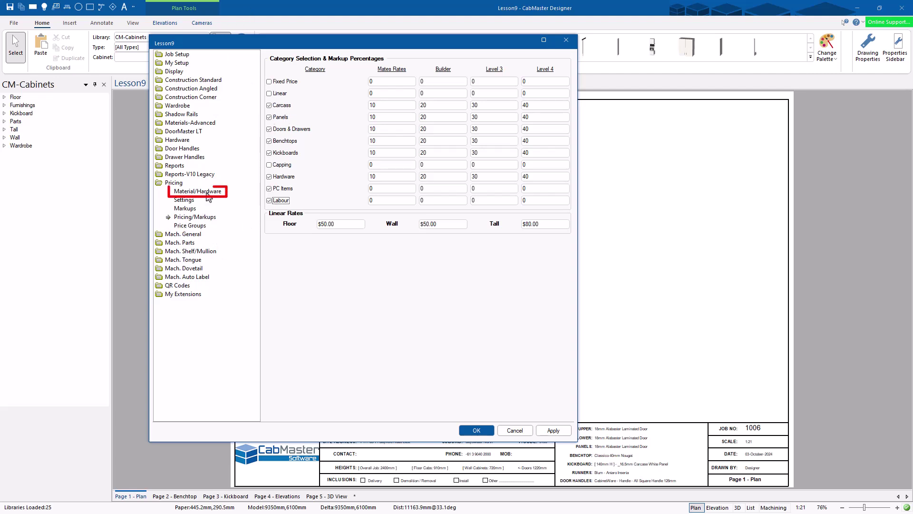
Step: Open the standard runners table in the Material/Hardware pricing, widen its window and select the Cost column
click(196, 192)
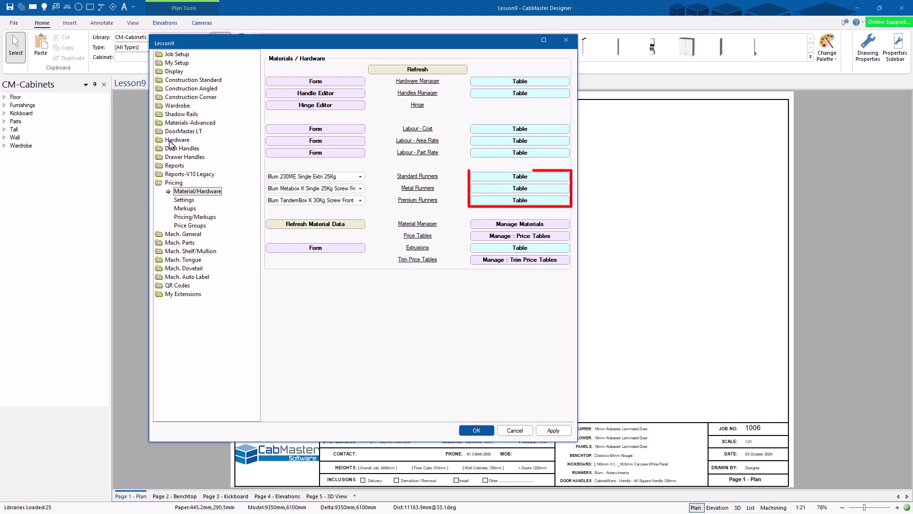
click(506, 178)
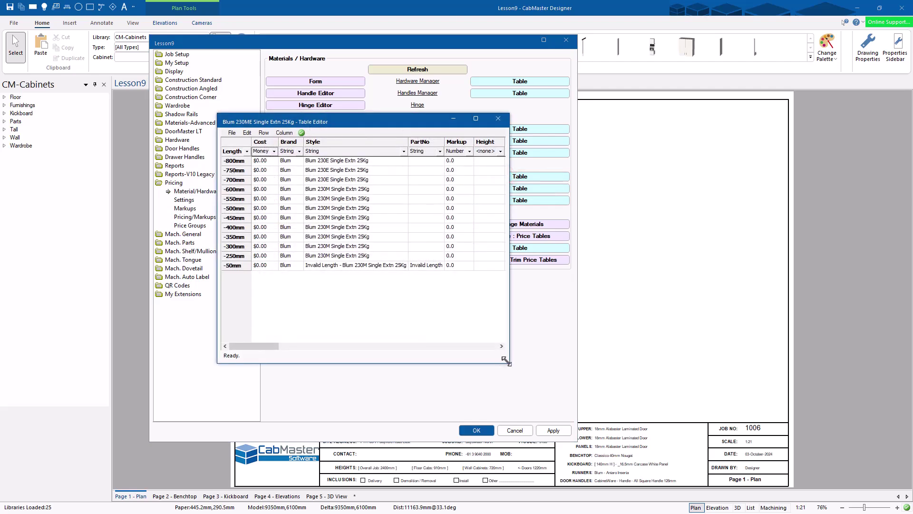
drag(506, 361, 826, 362)
drag(425, 346, 375, 343)
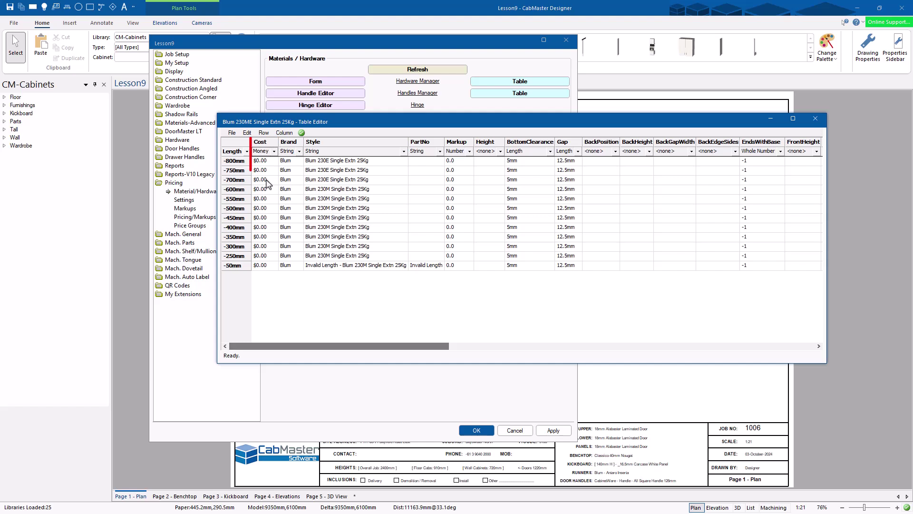
click(264, 144)
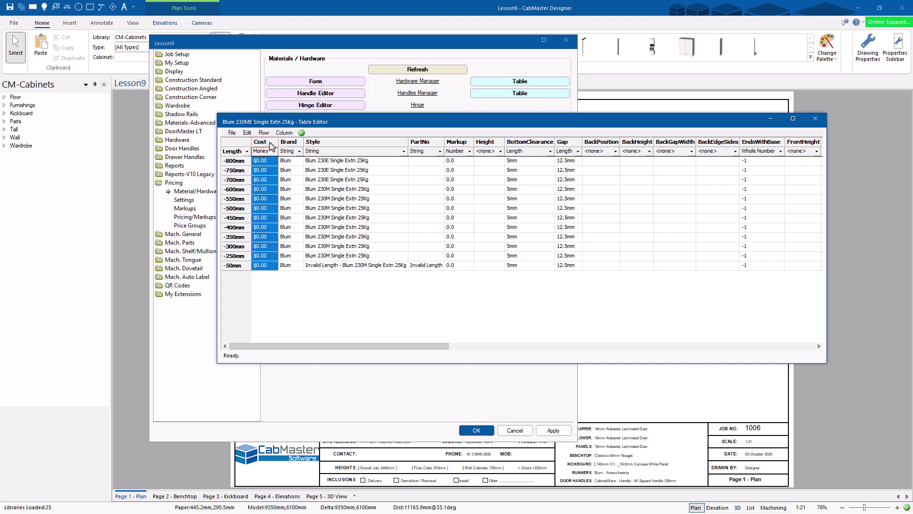
Step: Set the Blum runner costs to $75 for 800 mm, $73 for 750 mm, $72 for 700 mm and $71 for 600 mm
double_click(269, 160)
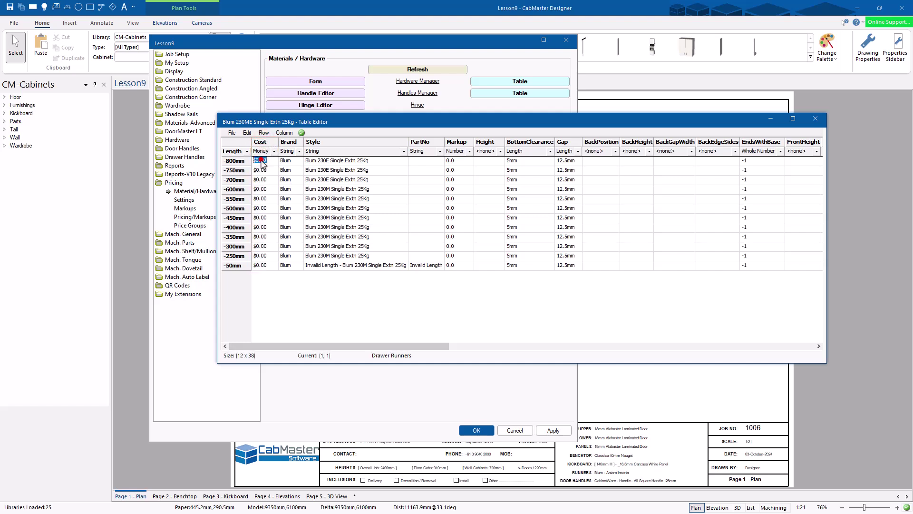
click(266, 170)
text(73)
double_click(265, 170)
text(73)
click(259, 179)
text(72)
click(258, 190)
text(71)
key(Tab)
Step: Set the runner cost to $50 for the 550 mm length and $55 for the 500 mm length
click(261, 199)
text(50)
key(Tab)
click(266, 207)
text(55)
Step: Set the cost of the 450, 400, 350, 300 and 250 mm runners to $45 each
click(263, 219)
text(45)
click(263, 227)
text(45)
click(267, 235)
text(45)
click(264, 246)
text(45)
click(264, 256)
text(45)
click(264, 265)
click(261, 256)
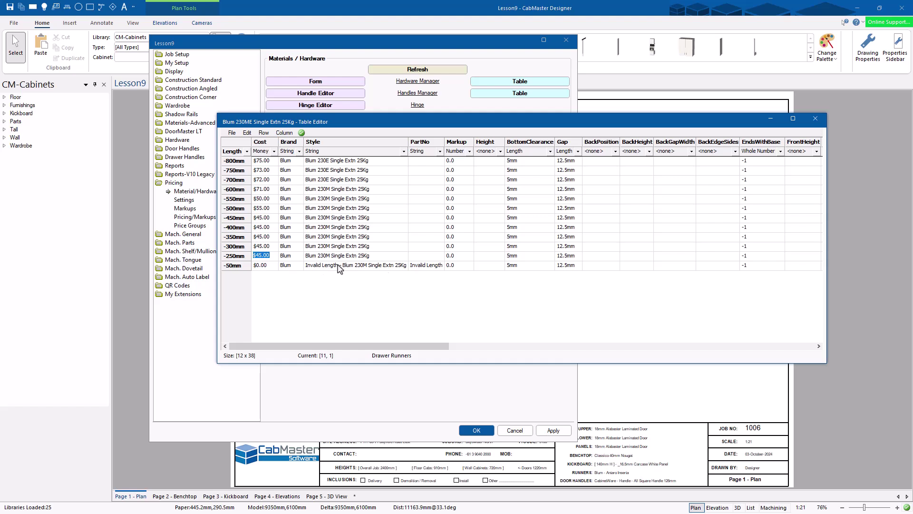
Step: Save the changes to the standard runners table and close the table editor
click(232, 133)
click(243, 139)
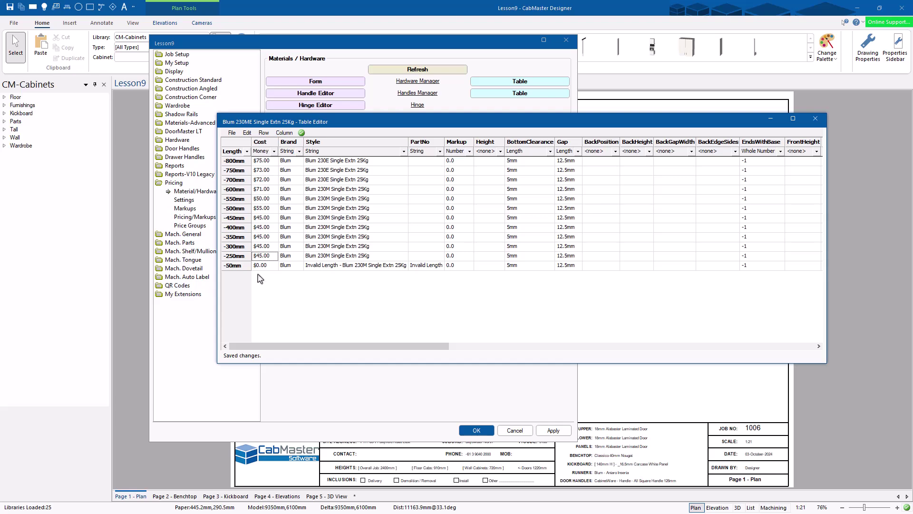
click(821, 119)
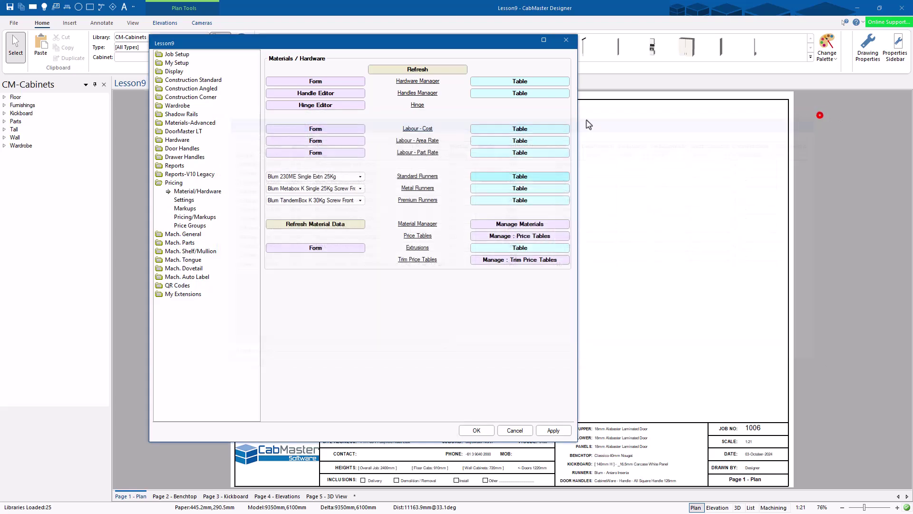
Step: Check the Hardware Manager table, and use its form to set the Buffer Pads cost to $0.03 and save it
click(512, 82)
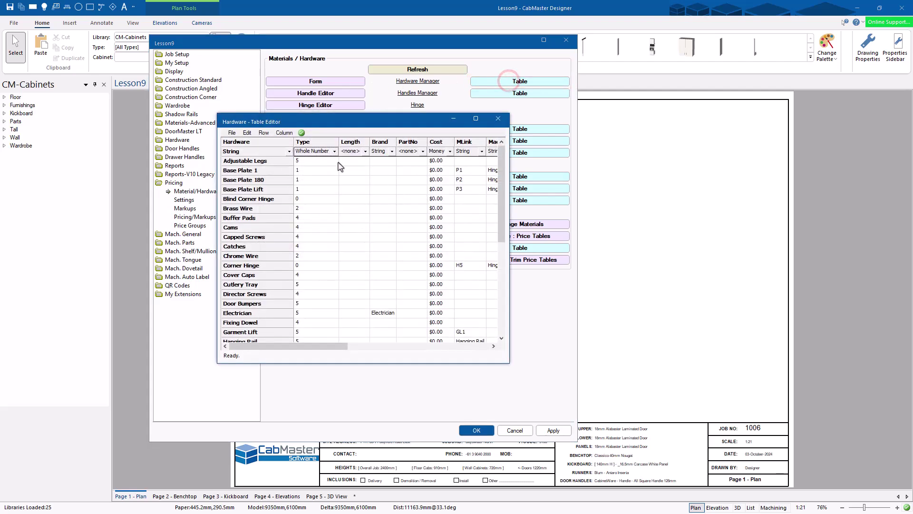
click(505, 122)
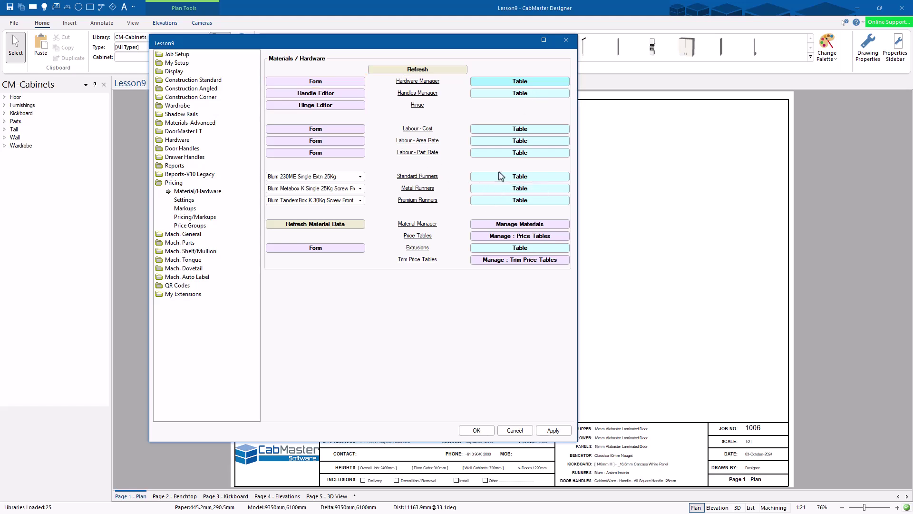
click(324, 83)
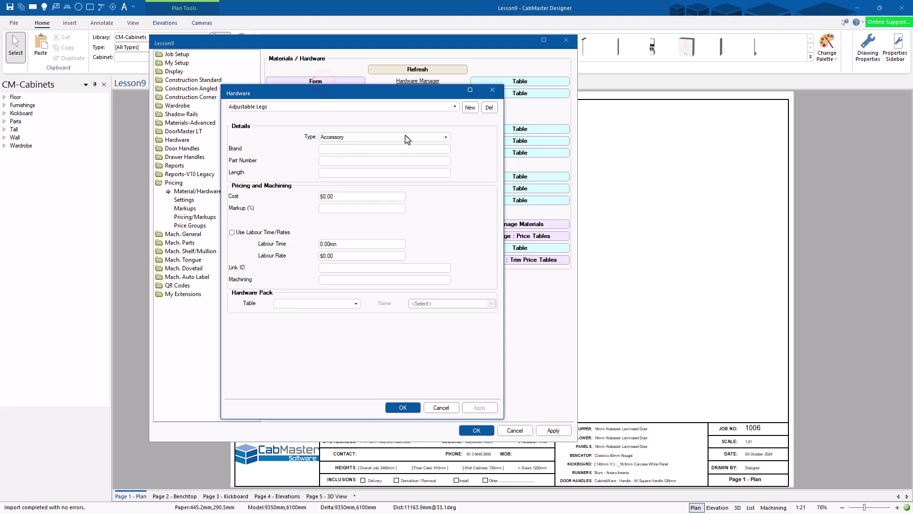
click(455, 106)
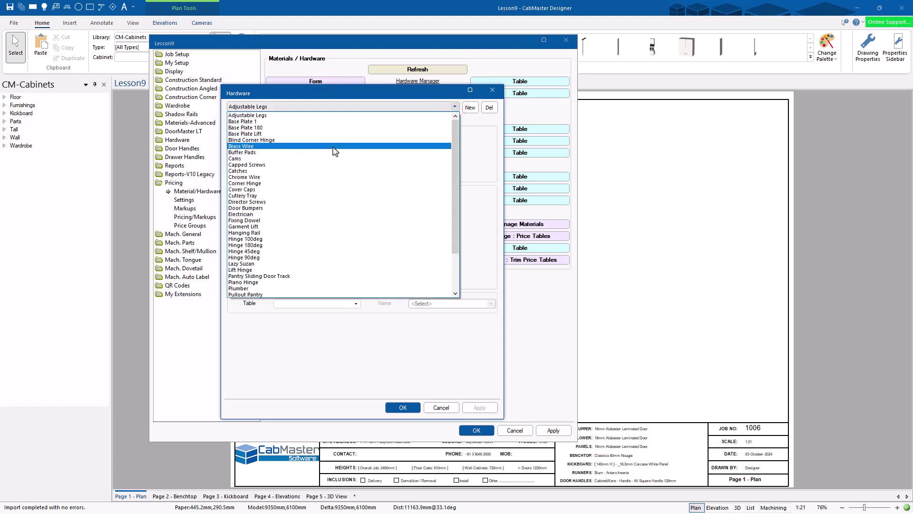
click(316, 153)
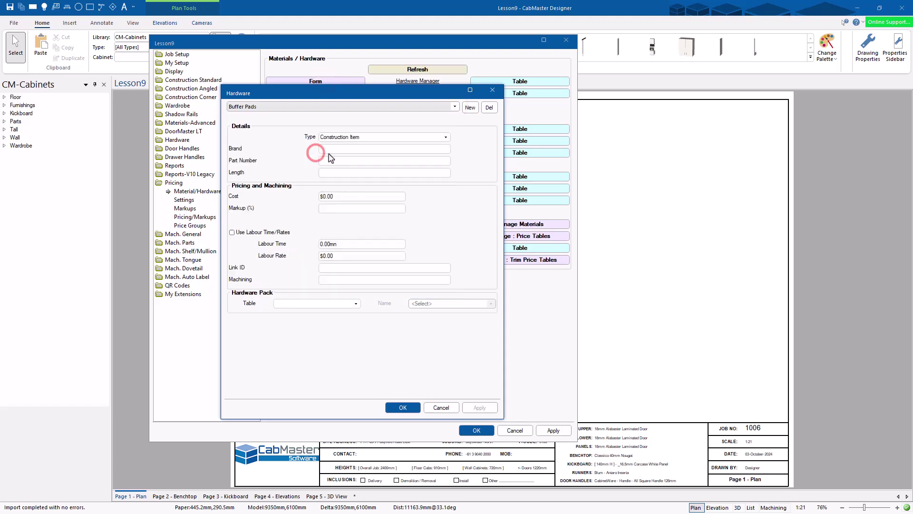
click(347, 196)
key(BackSpace)
text(3)
key(Tab)
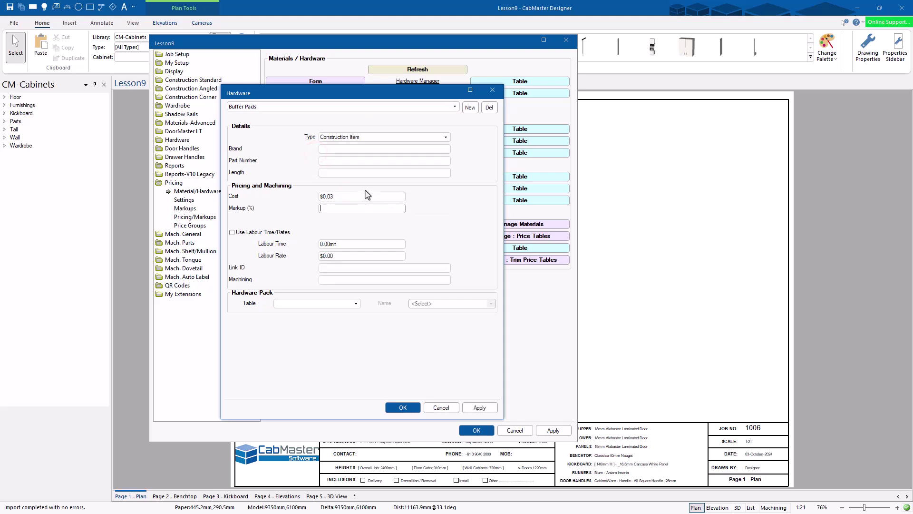
click(479, 408)
click(403, 408)
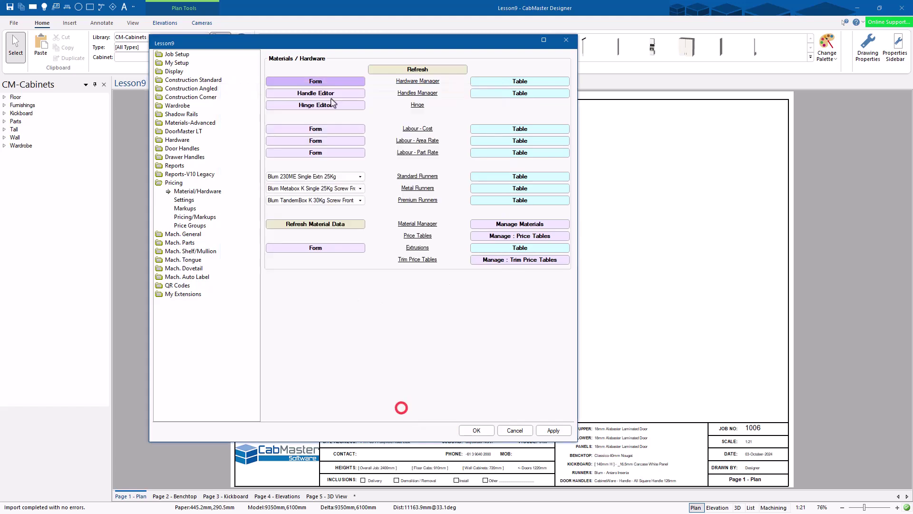
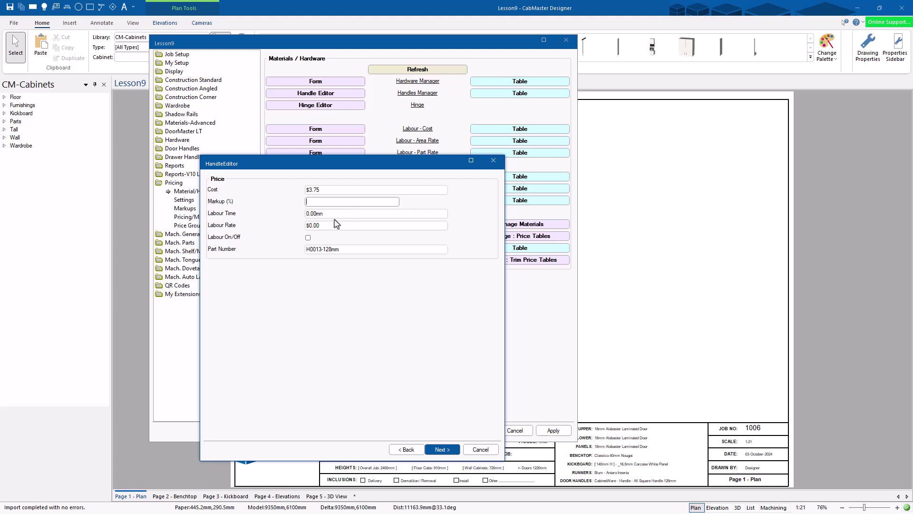
Step: Review the handle's cost and labour fields and set its markup to 3.5%
click(332, 215)
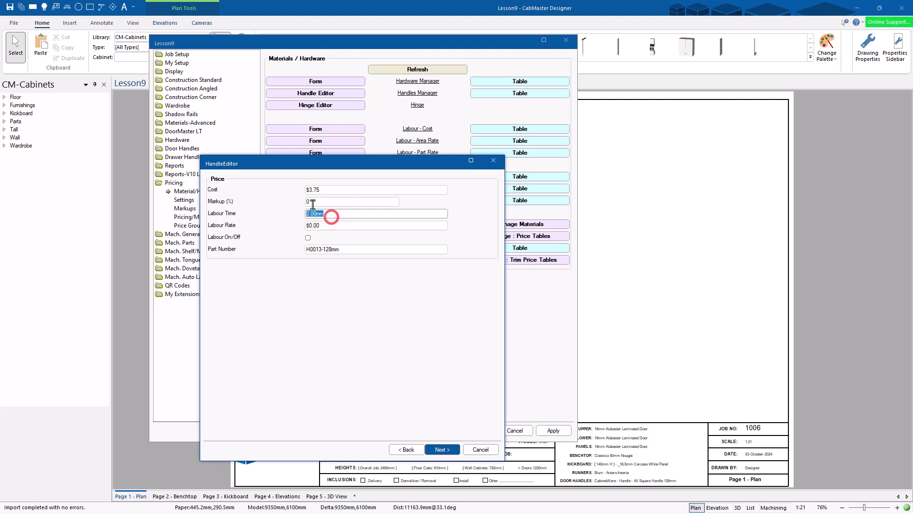
click(335, 200)
click(330, 189)
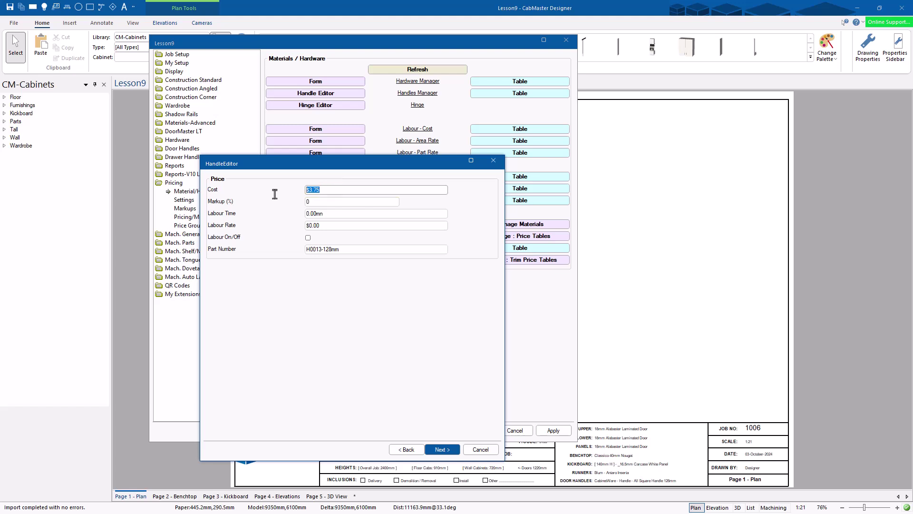
click(317, 201)
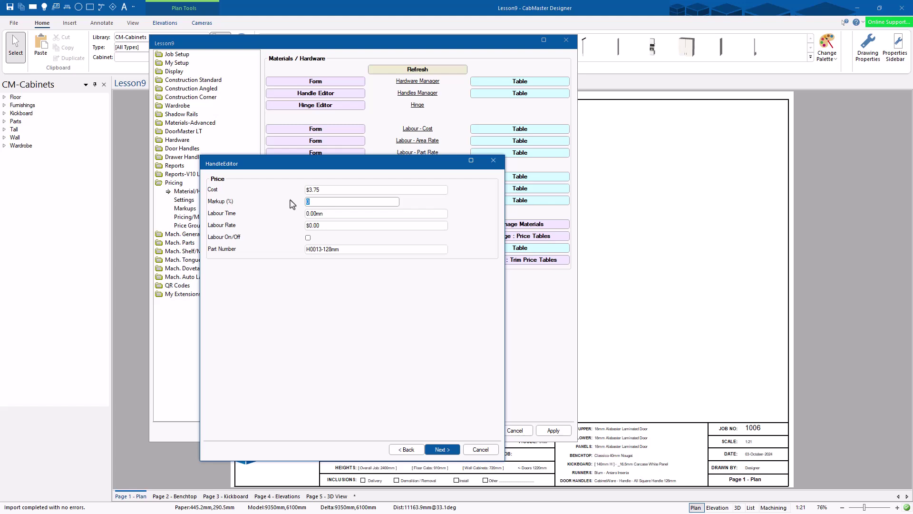
drag(305, 168, 401, 168)
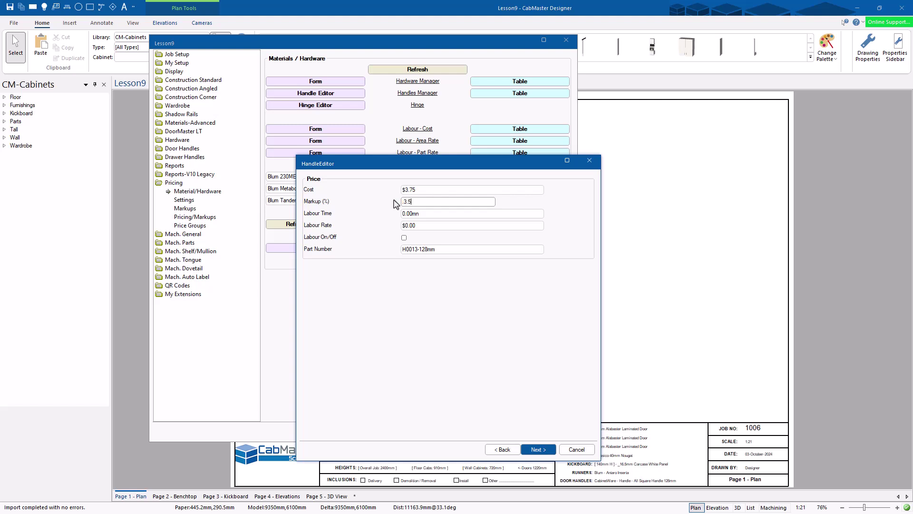
key(Tab)
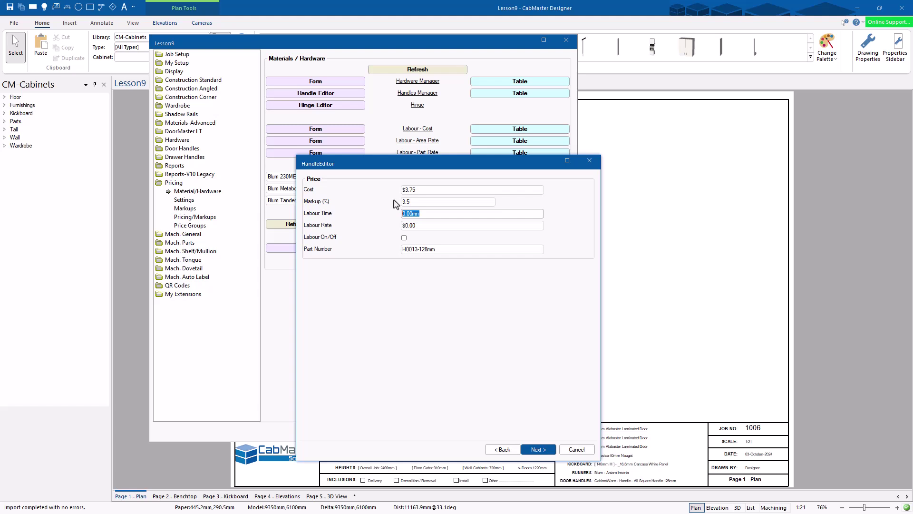
Step: Set the handle's markup to 0% and save it, overwriting the existing All Square Handle 128mm
click(411, 202)
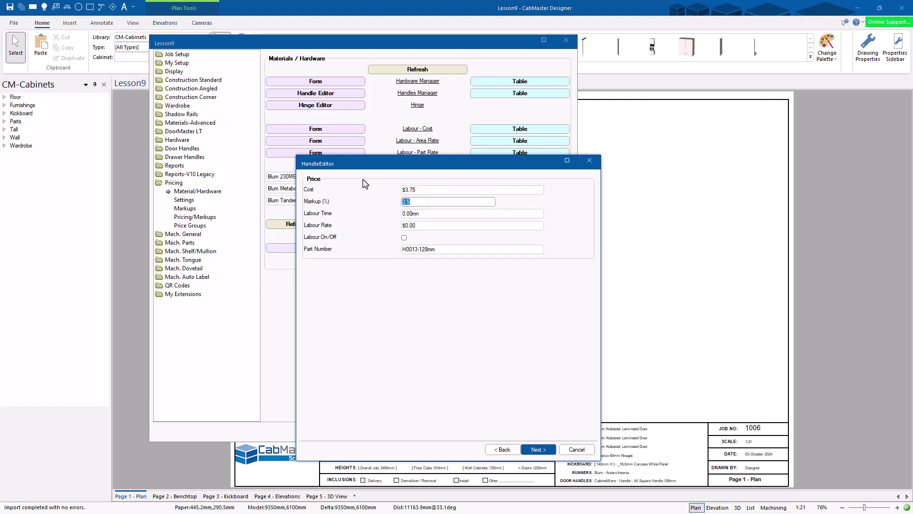
text(0)
key(Tab)
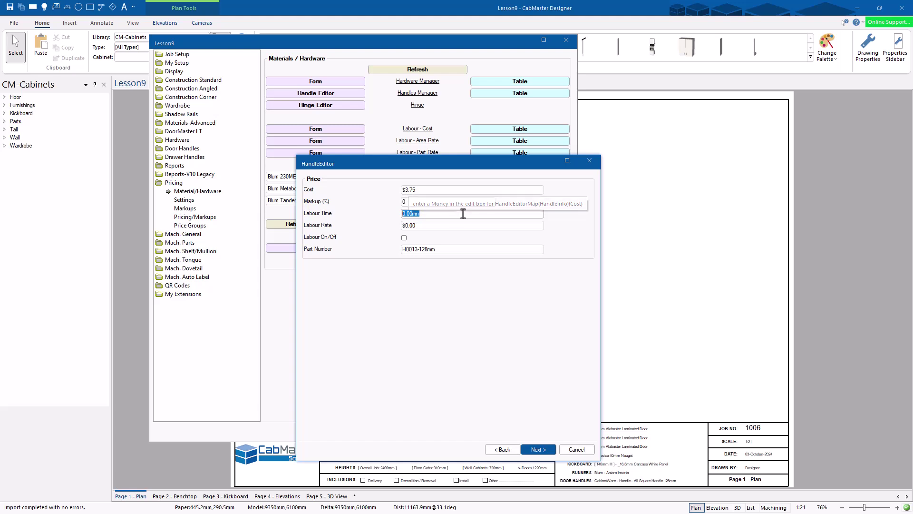
click(547, 450)
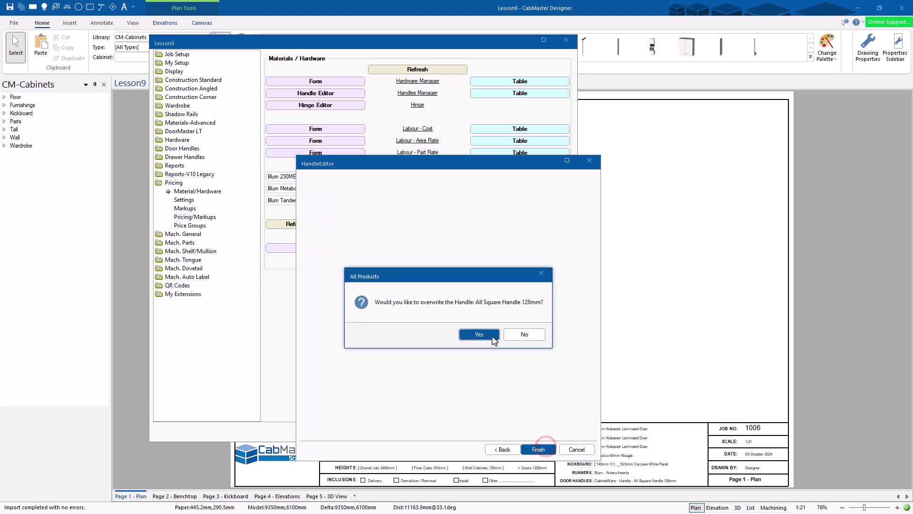
click(480, 335)
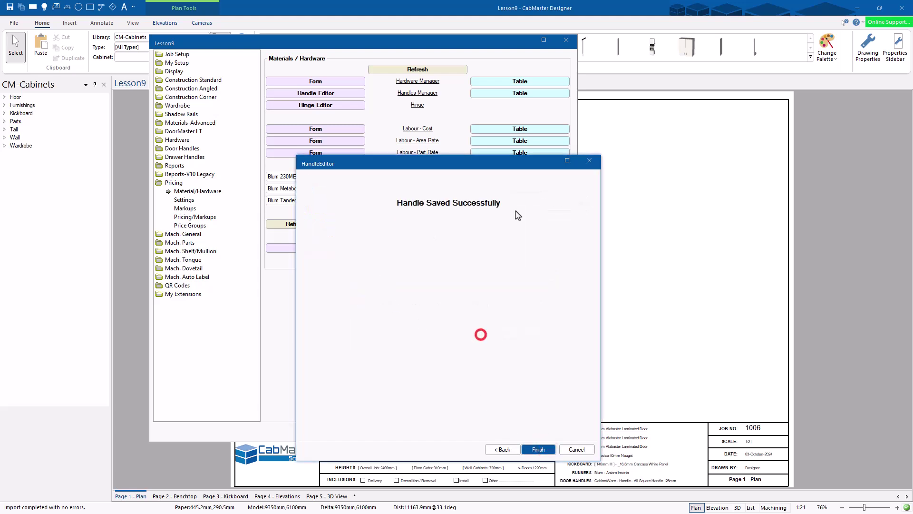
click(538, 449)
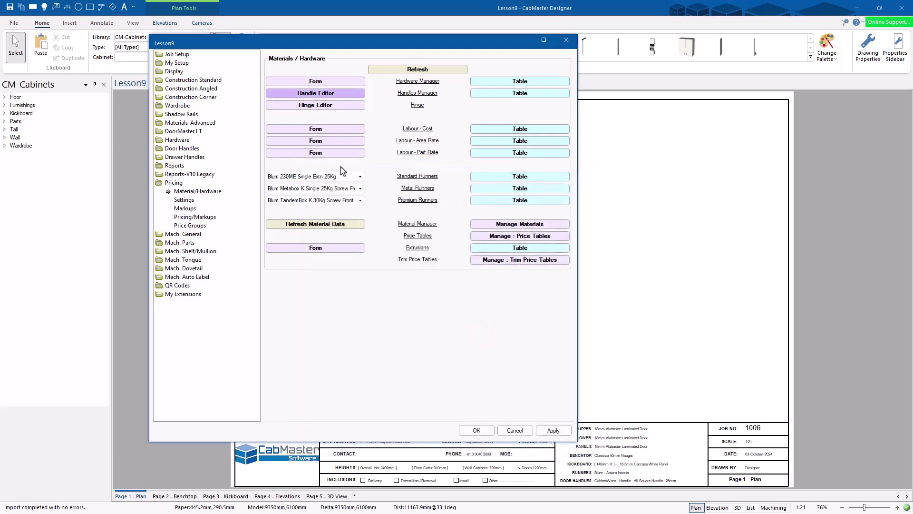
Step: Examine the cost and markup fields of the 107deg BLUM Overlay Inserta 16mm Crank hinge in the Hinge Editor's pricing, and close the editor
click(324, 105)
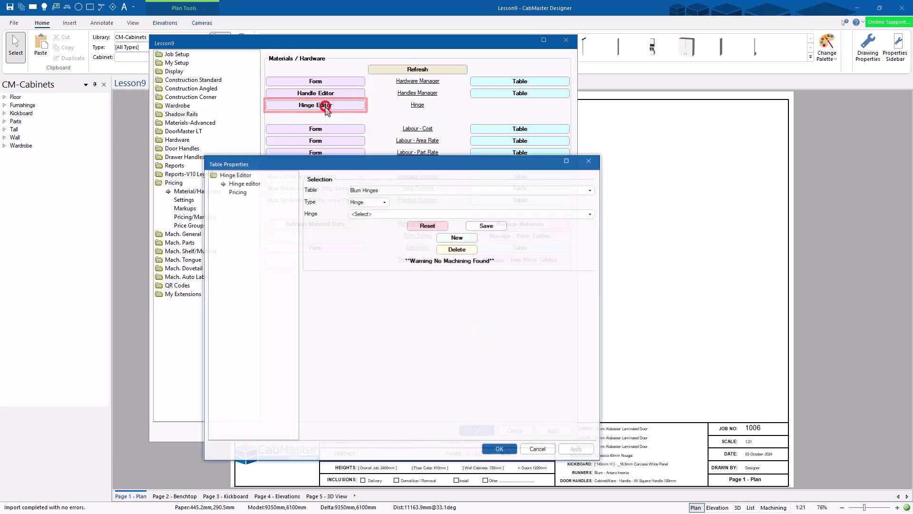
click(237, 192)
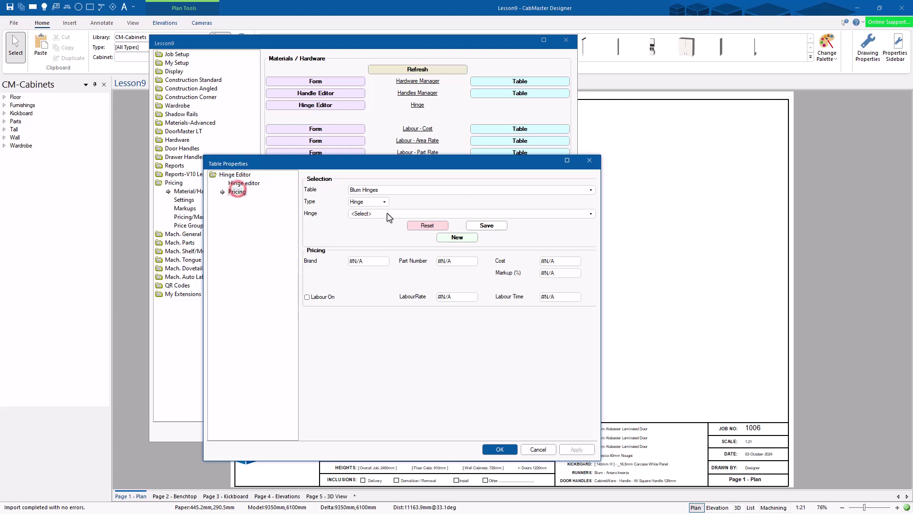
click(381, 212)
click(385, 229)
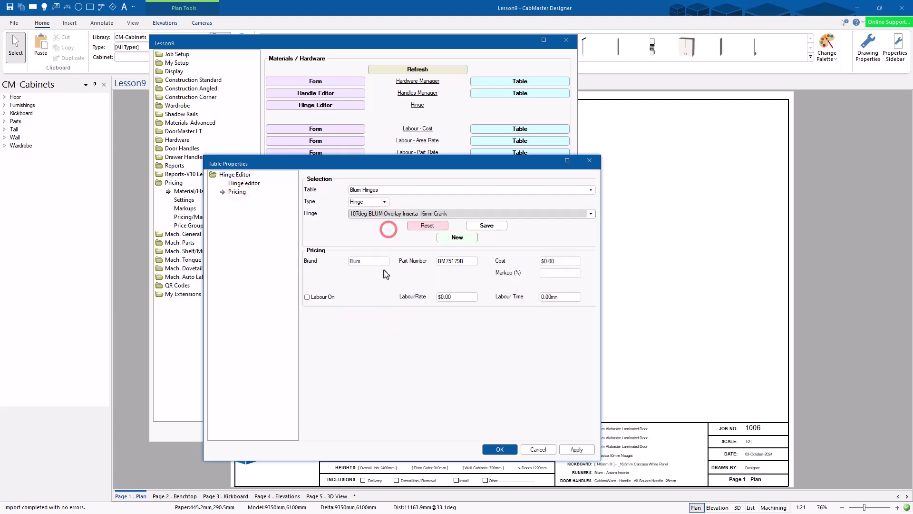
click(561, 261)
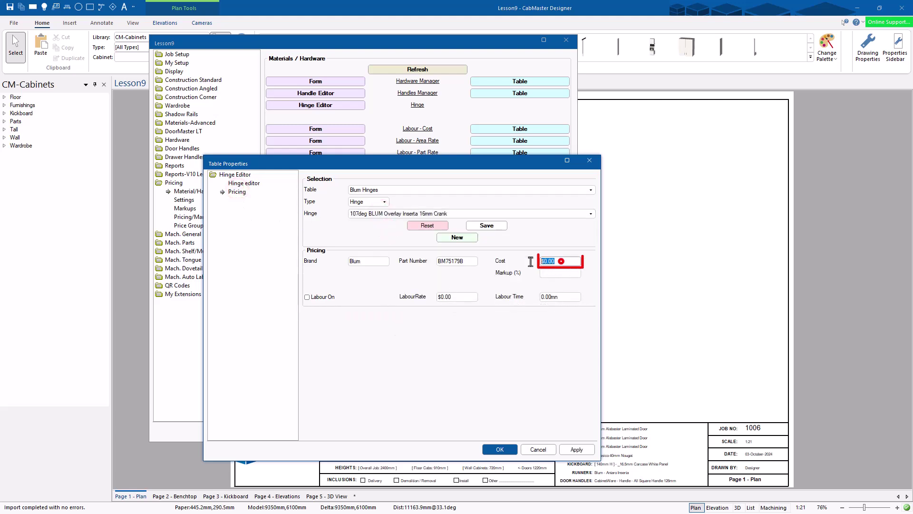
click(548, 273)
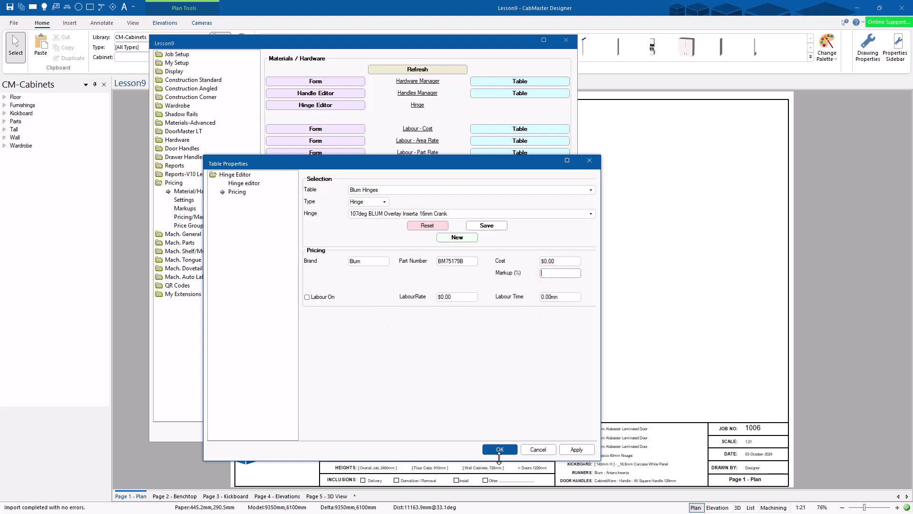
click(500, 450)
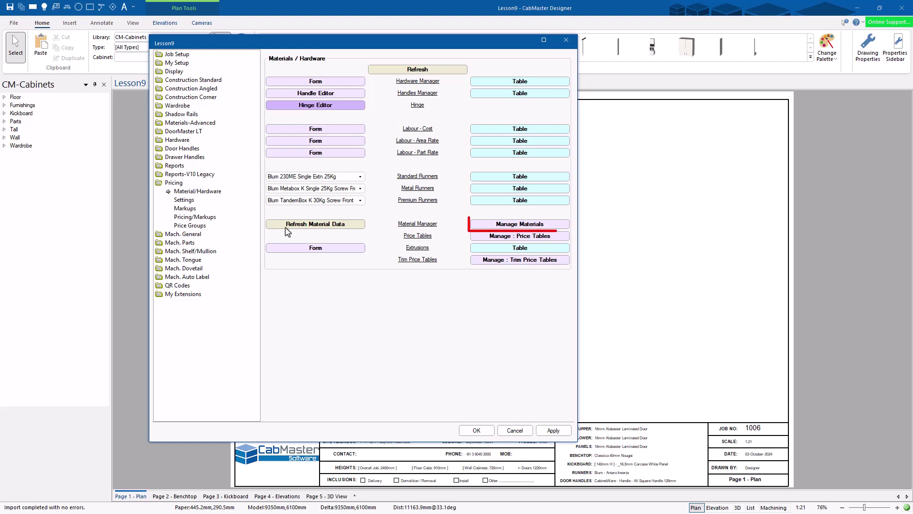
Step: Open the material manager, set the material type to Panel, and display the material's pricing settings
click(496, 227)
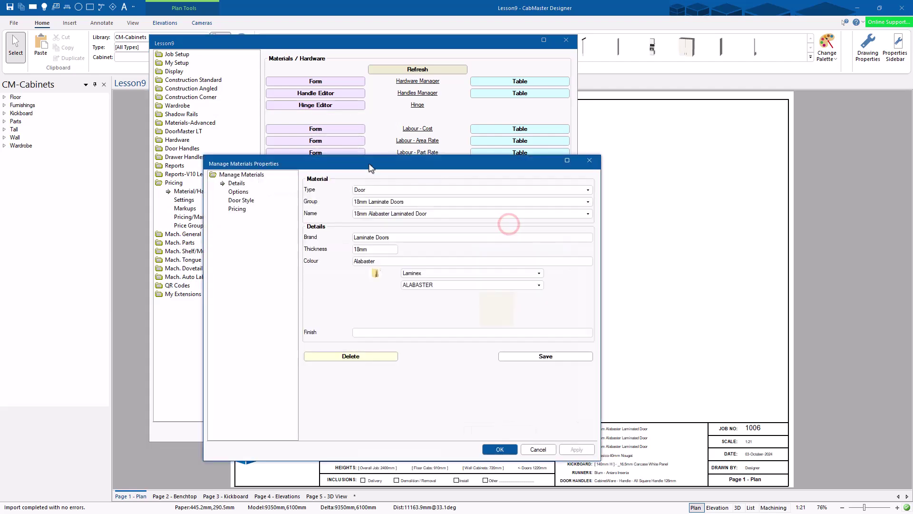
drag(388, 165, 389, 142)
click(383, 162)
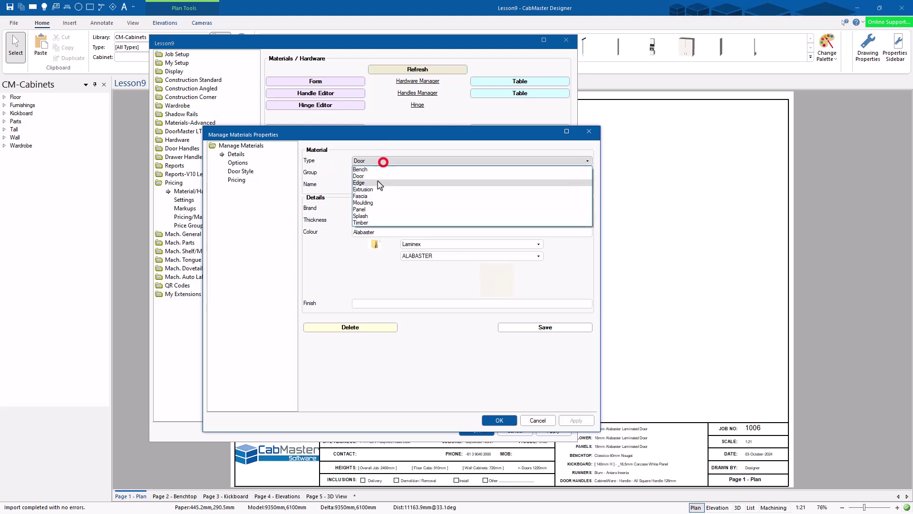
click(376, 217)
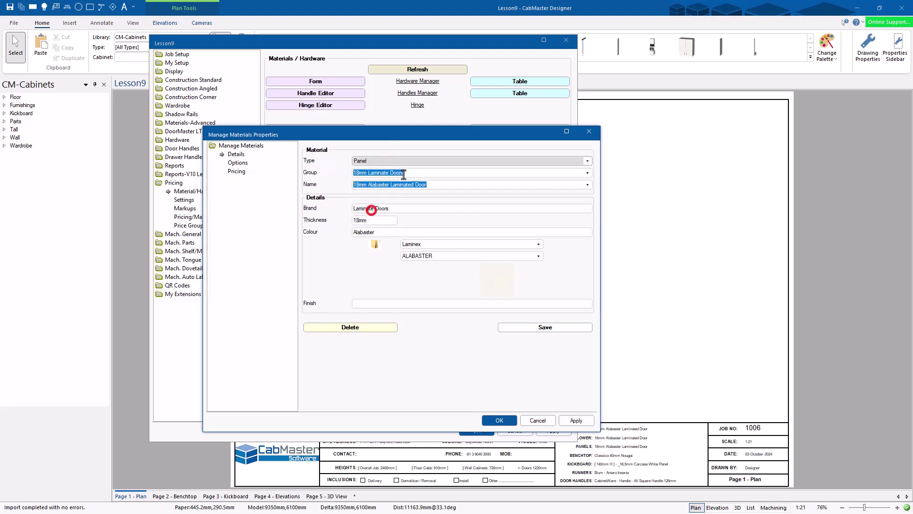
click(237, 172)
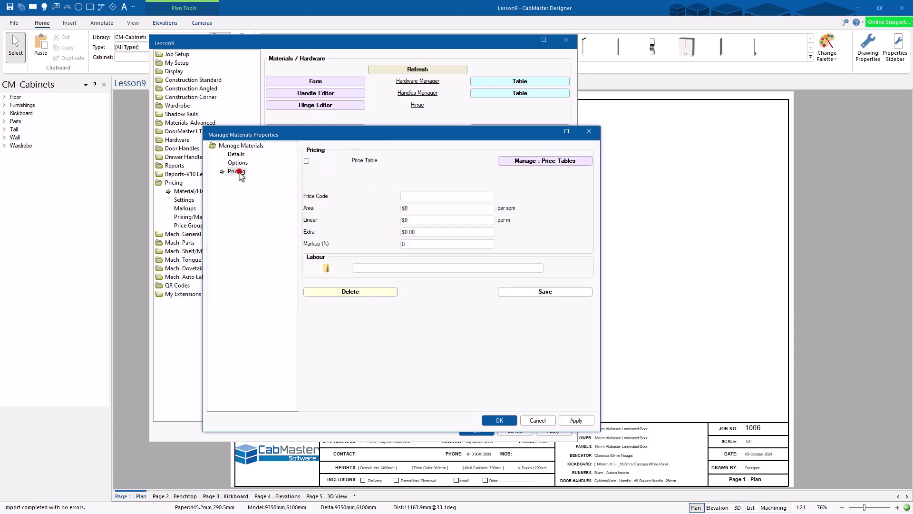
Step: Set the material's area price to $12.50 per sqm, save it, check the markup field, and close the material manager
double_click(417, 208)
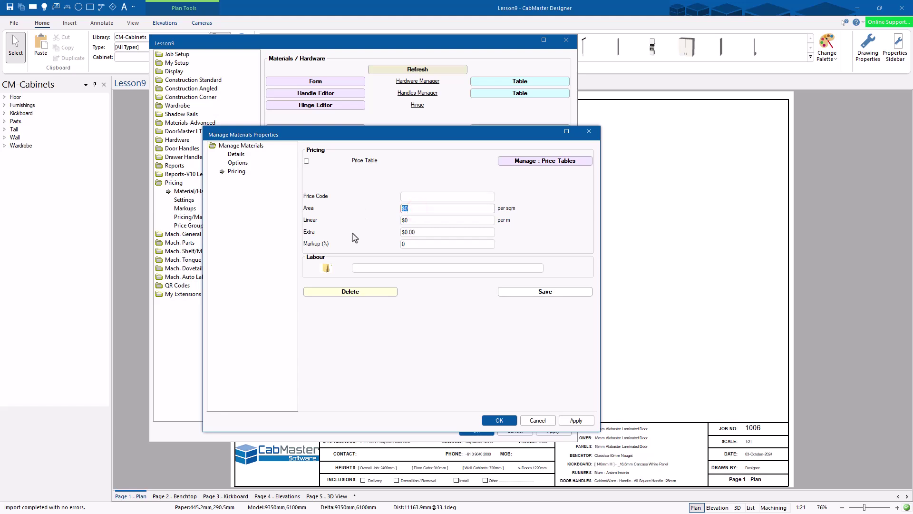
text(12.5)
click(532, 295)
click(406, 308)
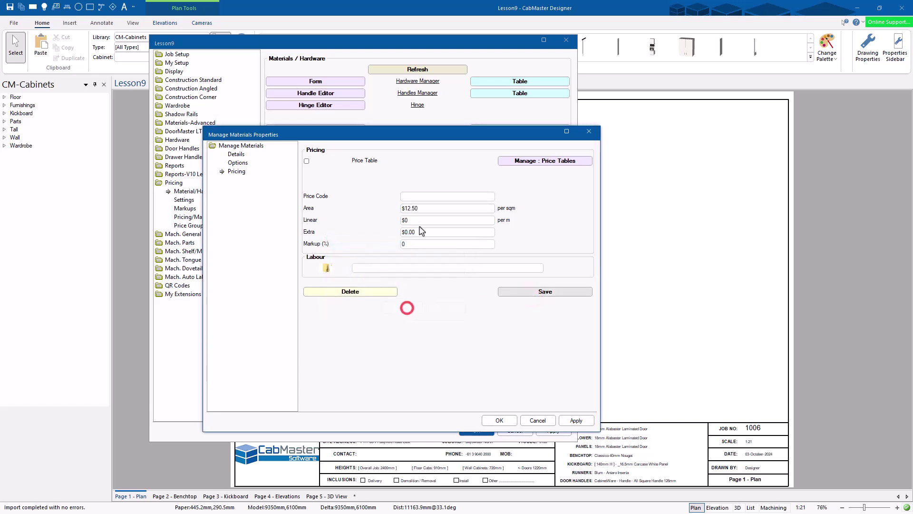
click(417, 243)
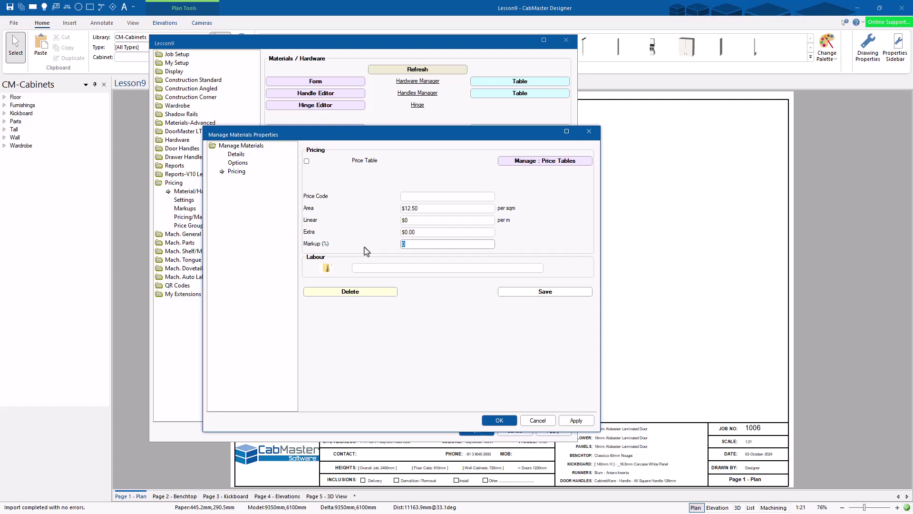
click(497, 419)
Step: Open the COLONIALSQUARE price table from the Laminex ColourTech Doors folder in the table editor
click(504, 236)
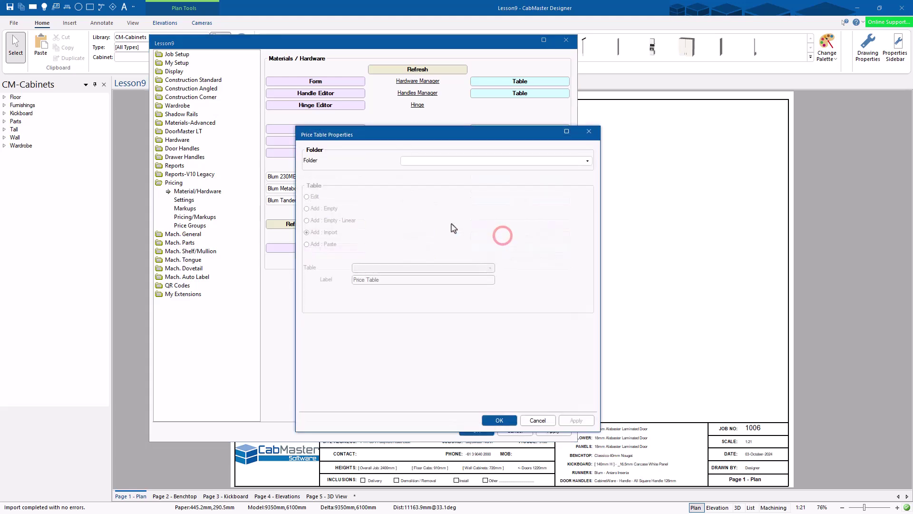
click(511, 161)
click(588, 162)
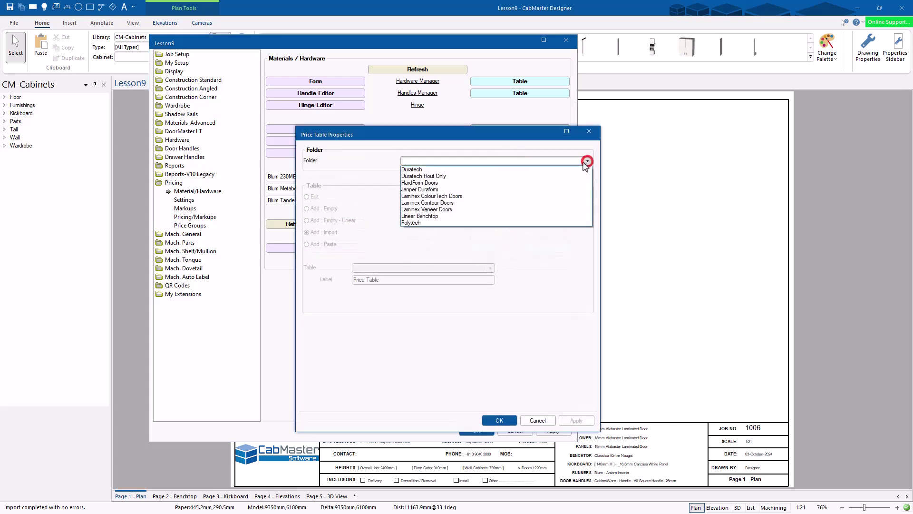
click(492, 197)
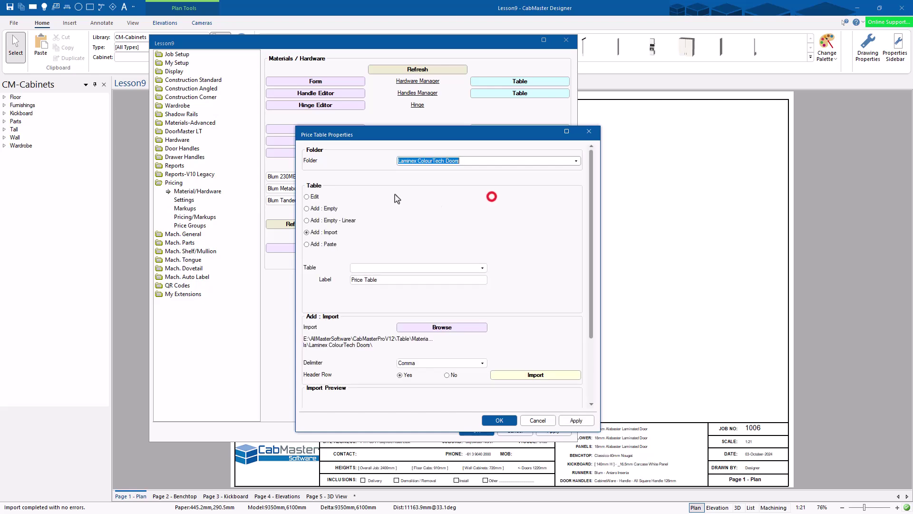
click(306, 197)
click(490, 196)
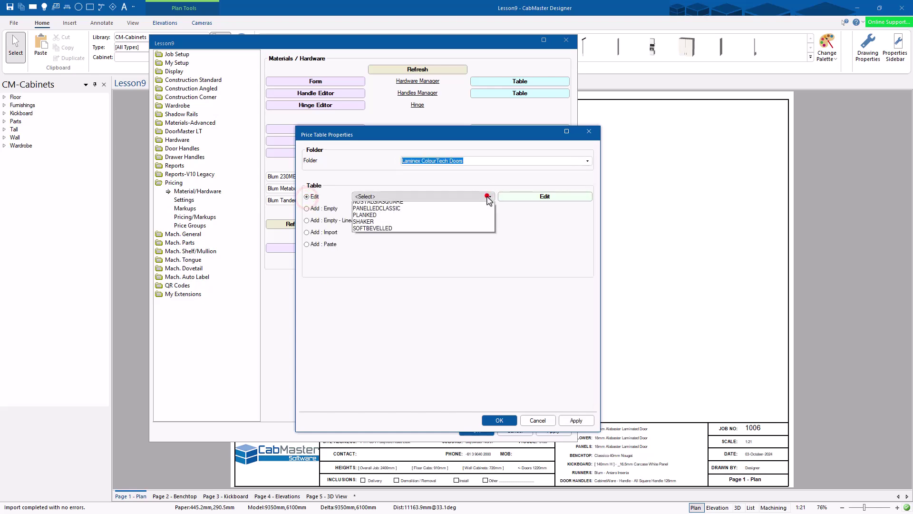
click(415, 212)
click(546, 197)
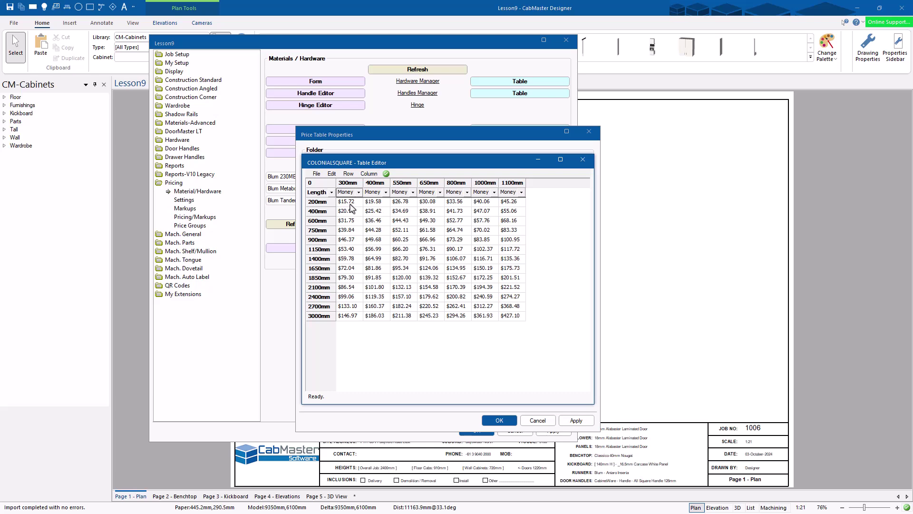
Step: Examine the COLONIALSQUARE prices by door length and width, and close the table and price table properties
drag(512, 325, 335, 208)
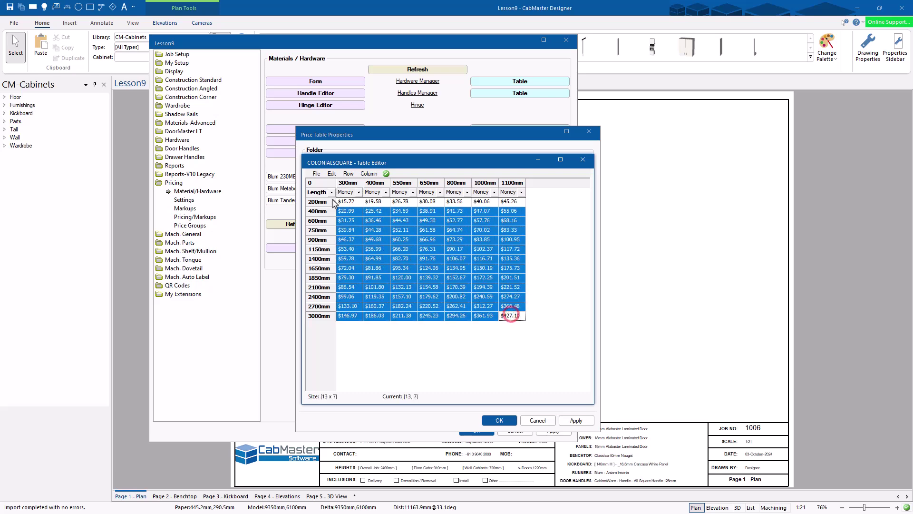
click(373, 213)
click(583, 161)
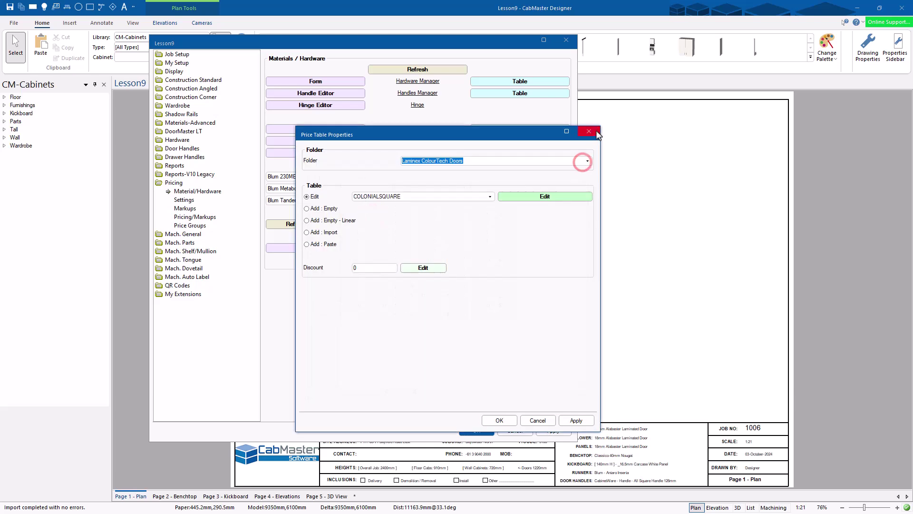
click(594, 131)
Step: From the pricing of the 18mm Alabaster Laminated Door, open the ABSMeasure180 price table in the Laminex Contour Doors folder
click(513, 225)
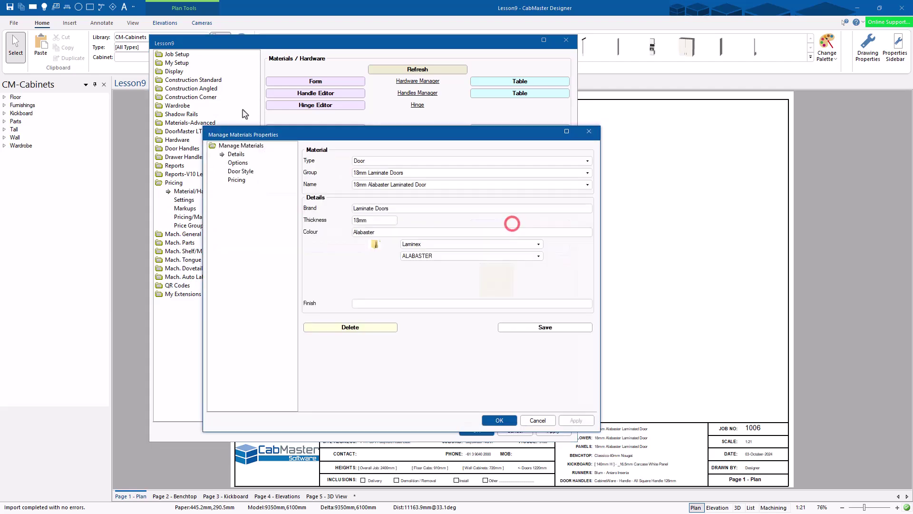
click(238, 180)
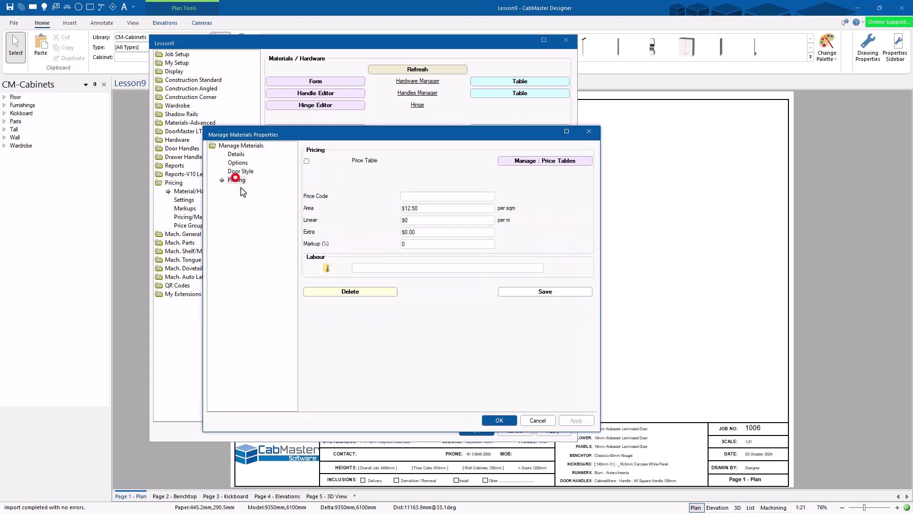
click(540, 162)
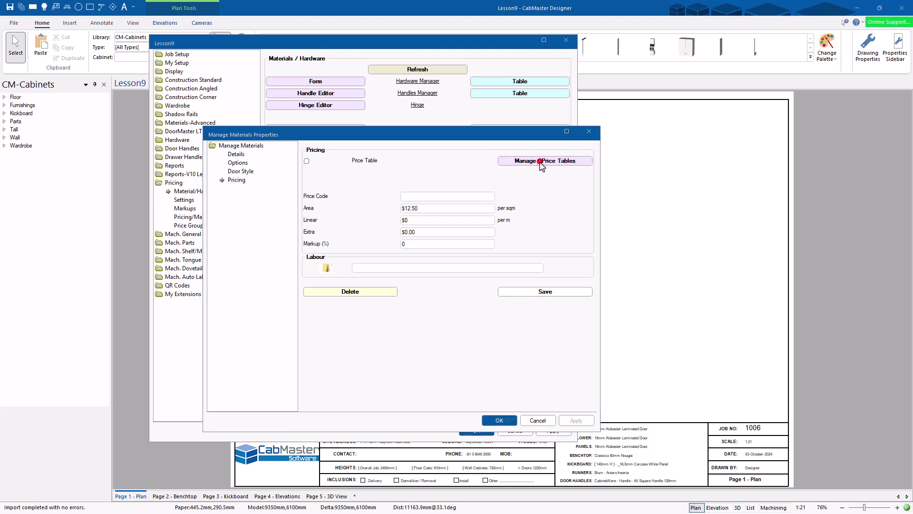
click(536, 165)
click(587, 160)
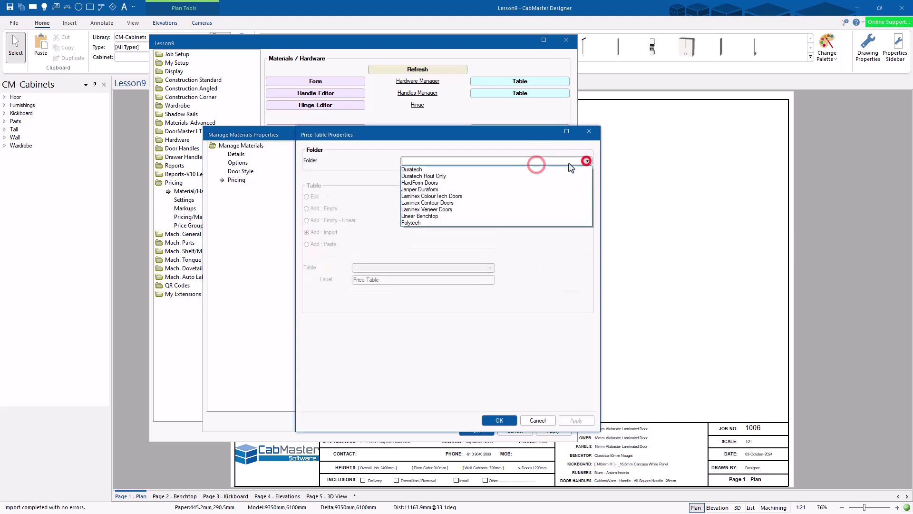
click(473, 203)
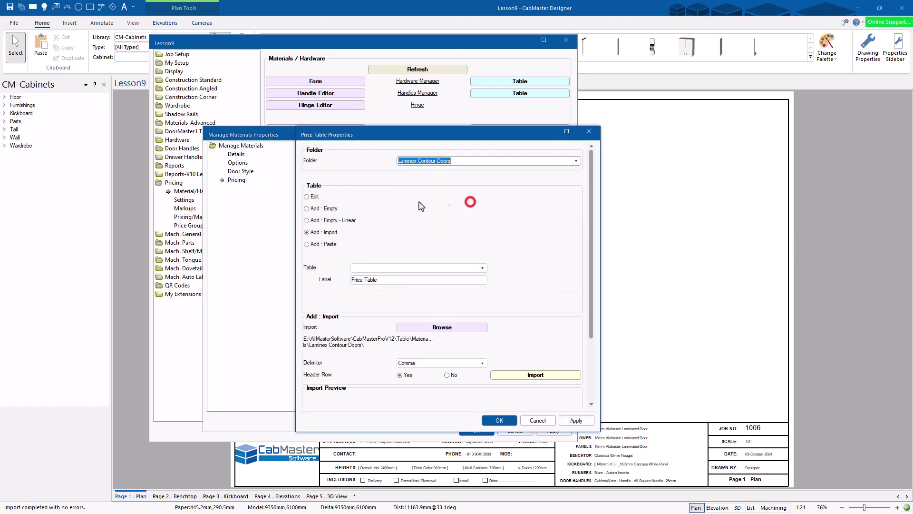
click(476, 196)
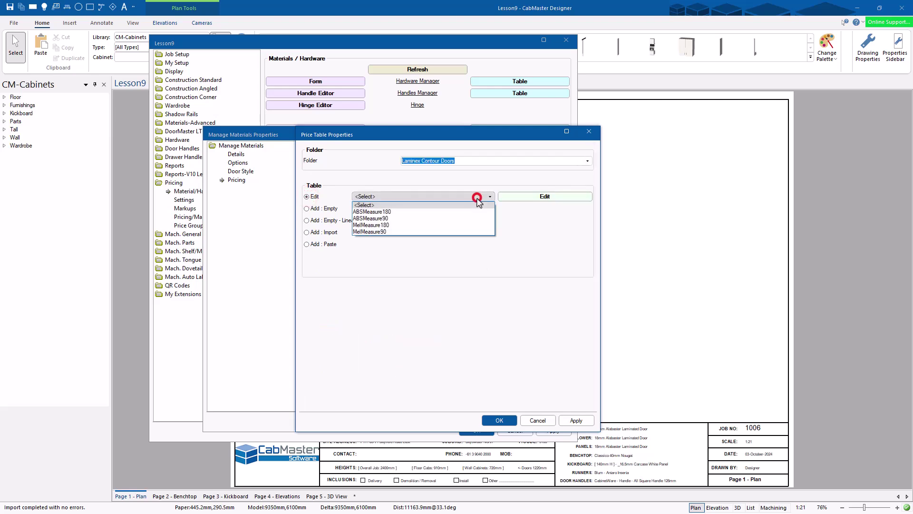
click(404, 213)
click(543, 198)
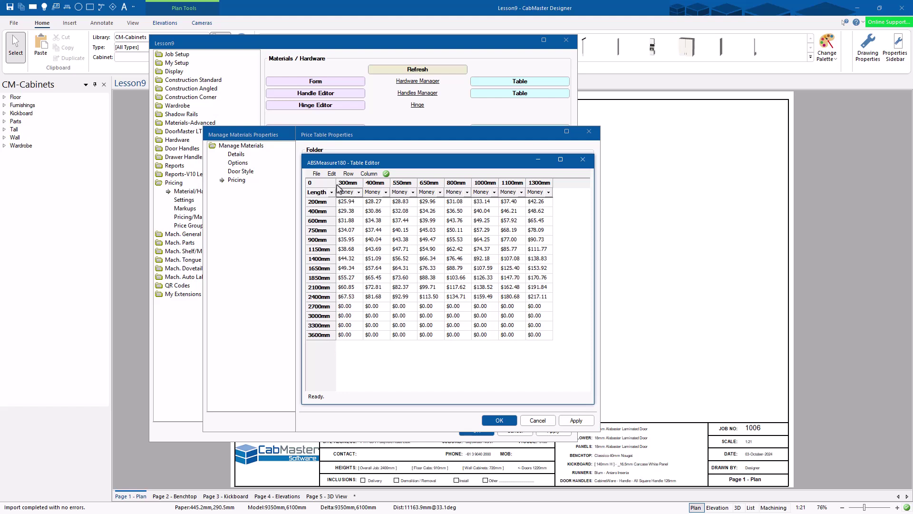
Step: Review the row and column commands and the price cells of the ABSMeasure180 table, and close the table and material manager
click(349, 175)
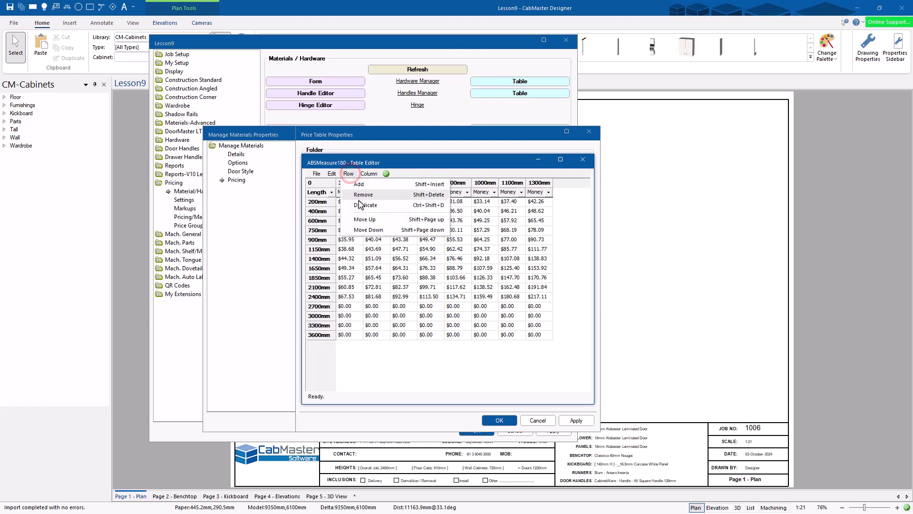
click(370, 174)
click(369, 174)
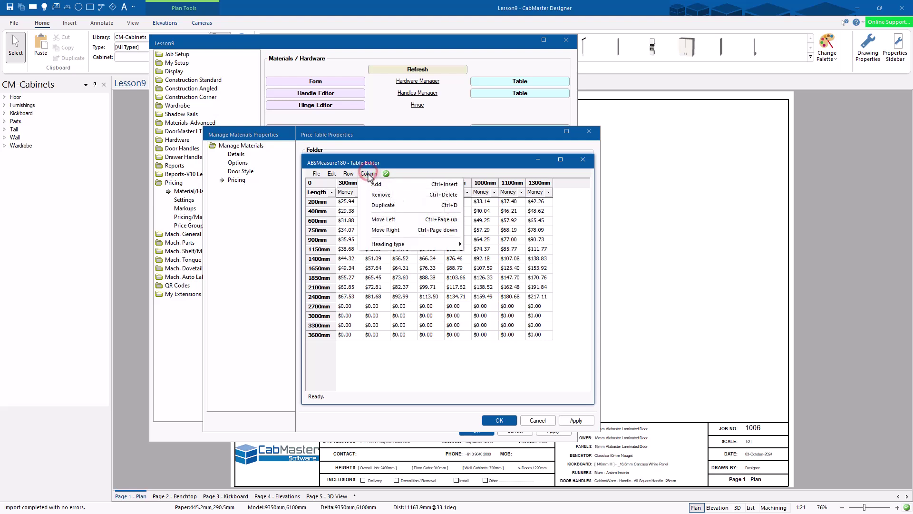
click(369, 174)
drag(343, 204, 535, 336)
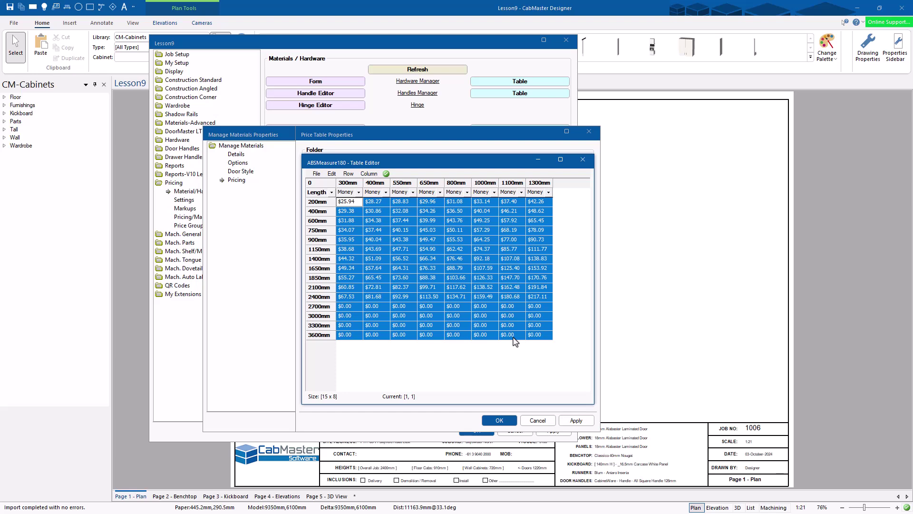
click(583, 159)
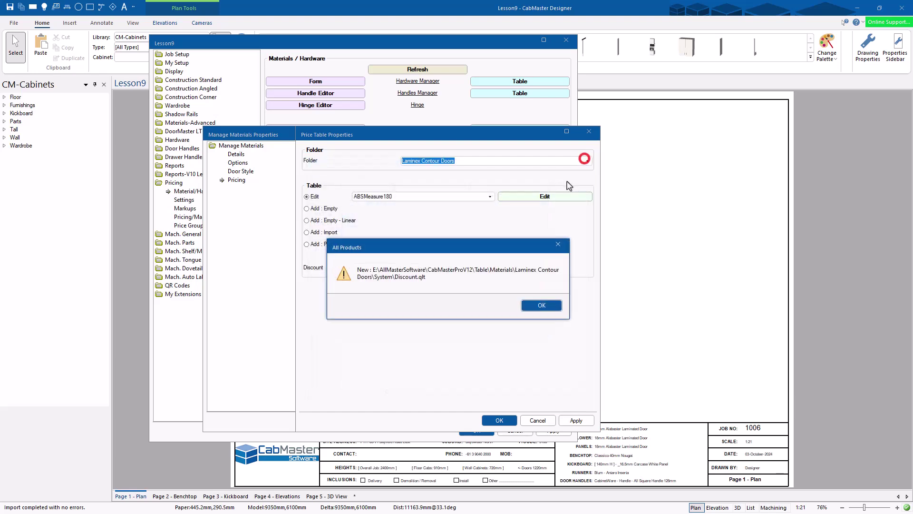
click(542, 304)
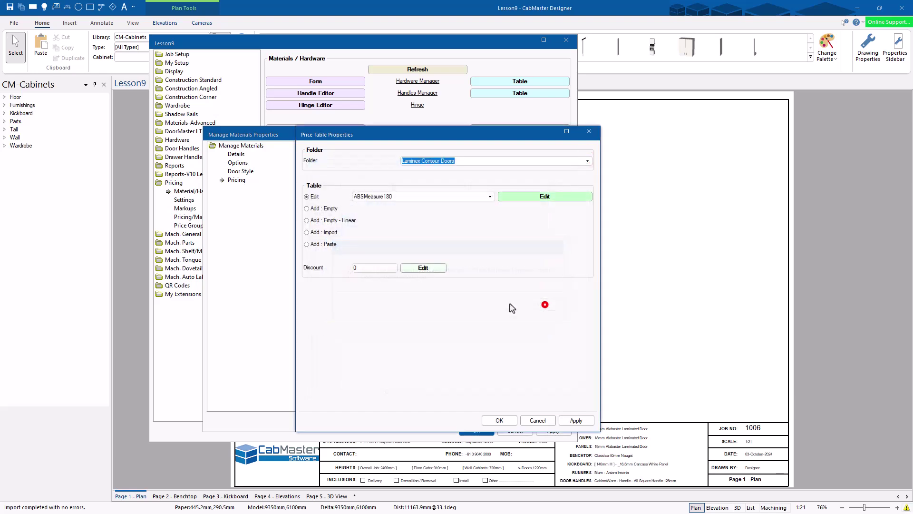
click(538, 420)
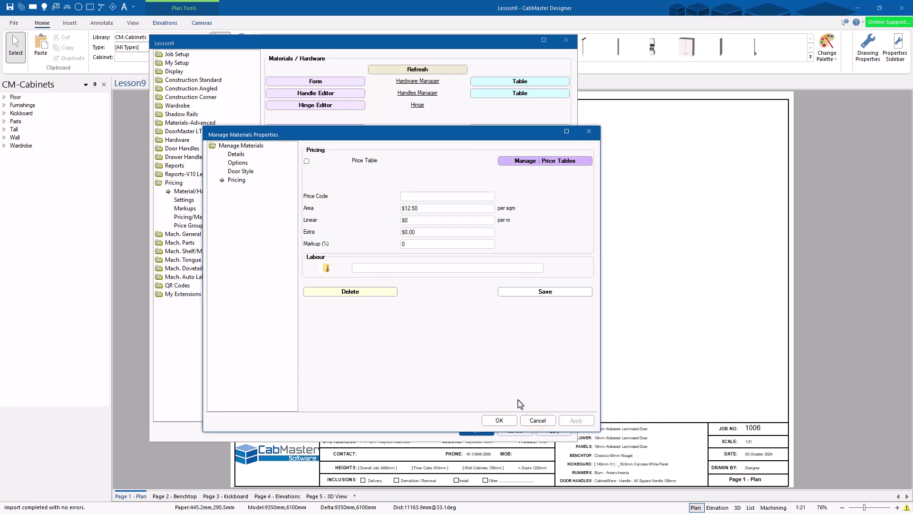
click(499, 420)
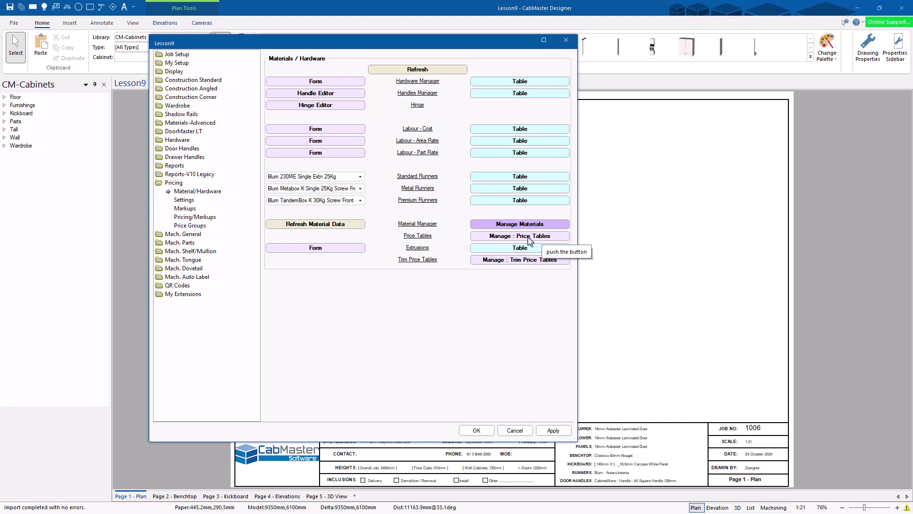
Step: Open the ArtForEveryday-Pricing trim price file, choose pack table SamplePack1 and pack name P1 for the blank item, and close without saving
click(512, 263)
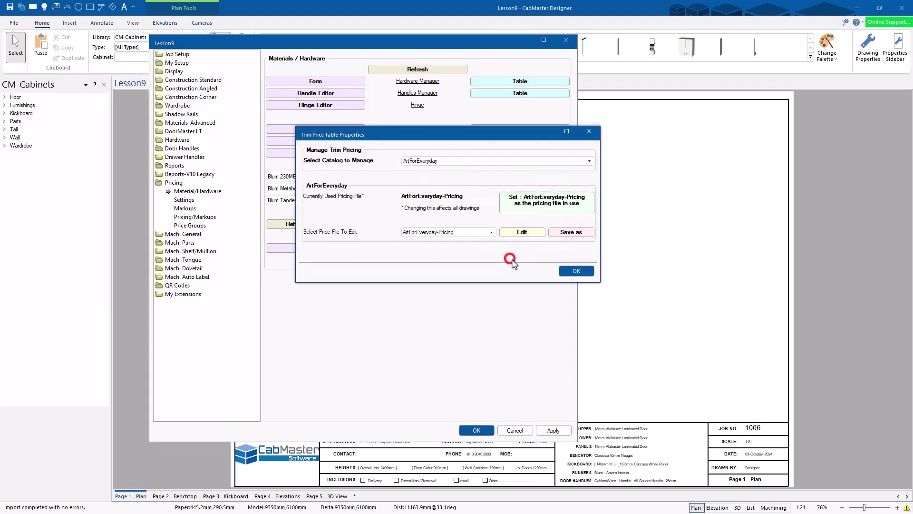
click(523, 233)
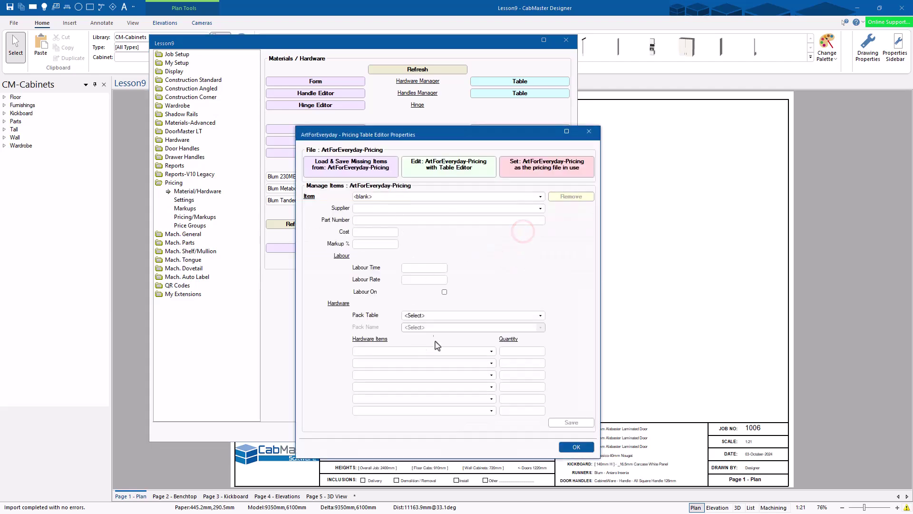
click(540, 316)
click(521, 327)
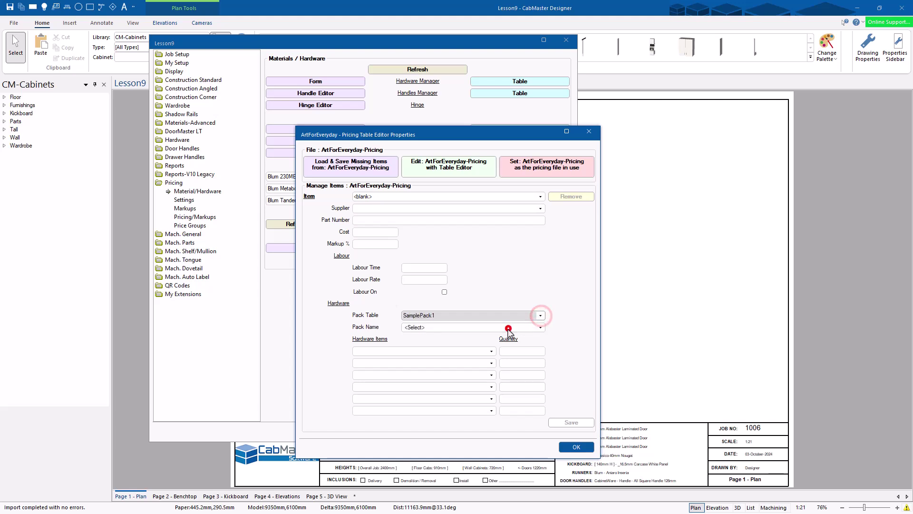
click(462, 327)
click(439, 341)
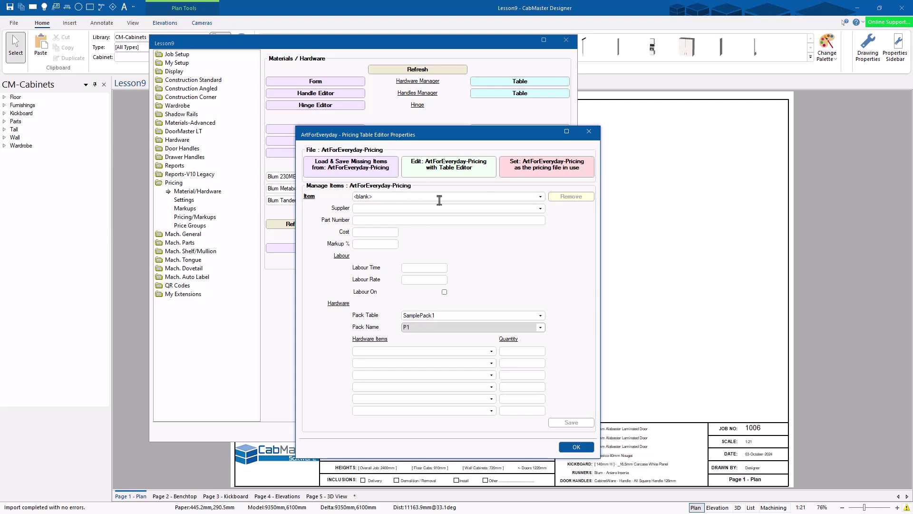
click(589, 132)
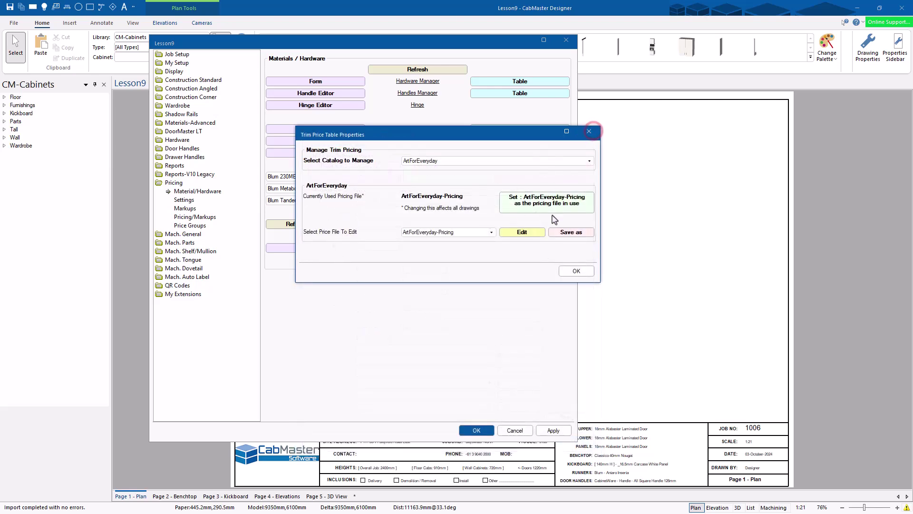
click(585, 272)
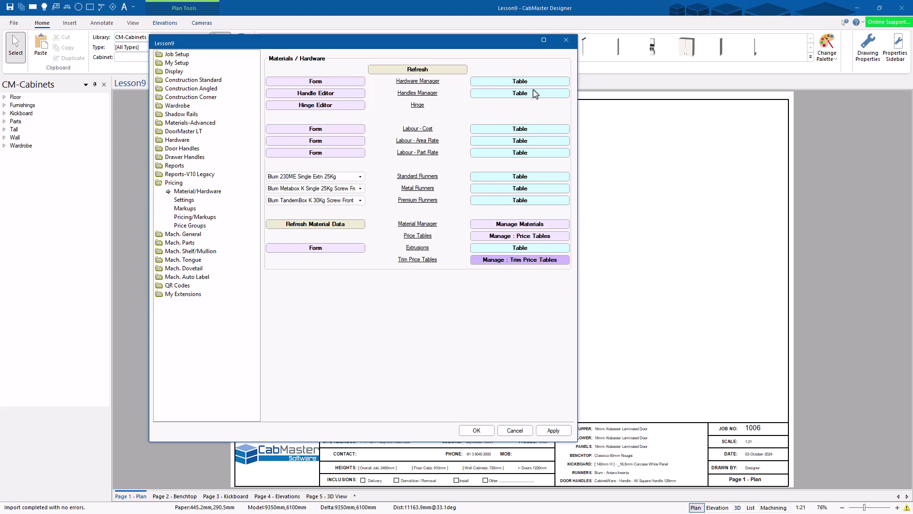
Step: Review the labour descriptions from Cutting to Cabinet Labour Rate in the Labour - Cost table, and close it
click(520, 129)
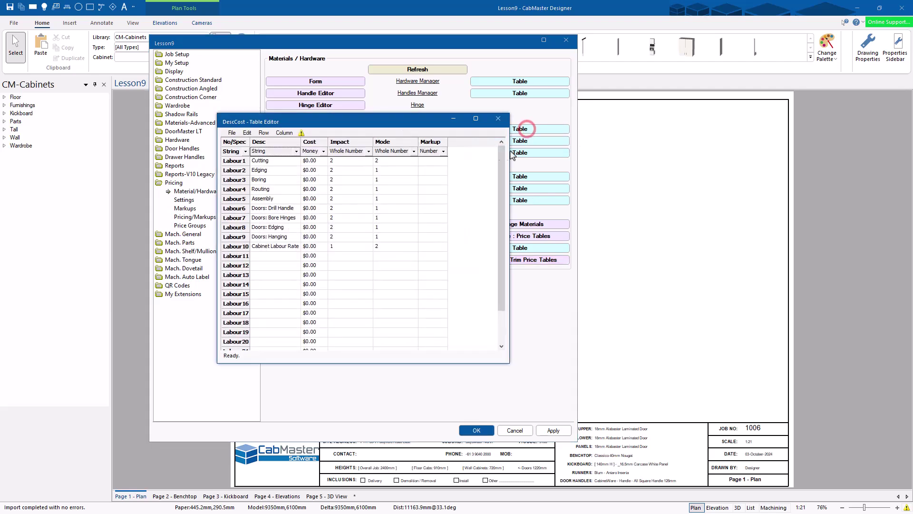
click(500, 238)
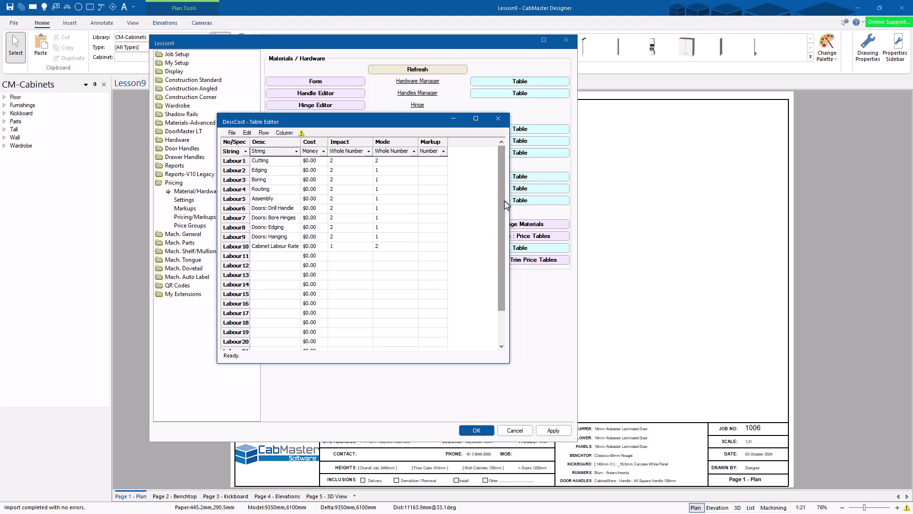
click(266, 161)
drag(266, 160, 269, 252)
double_click(267, 237)
double_click(260, 170)
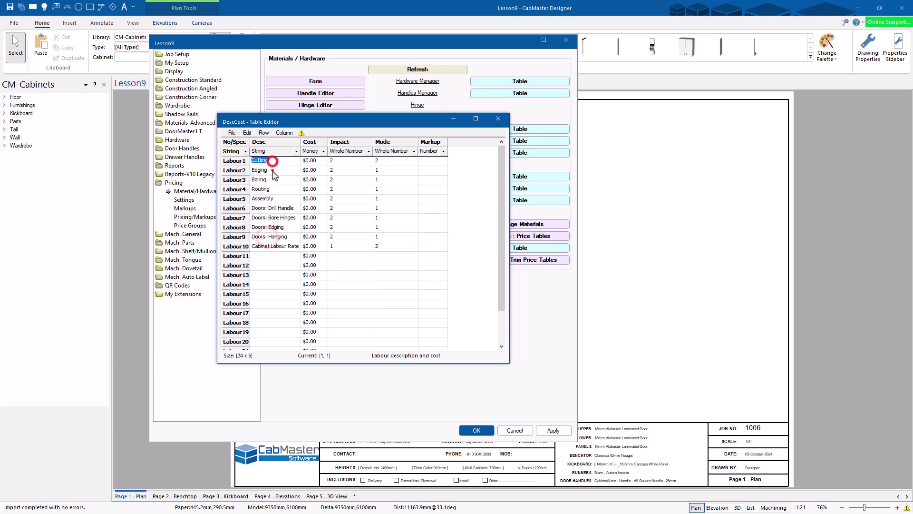
click(497, 120)
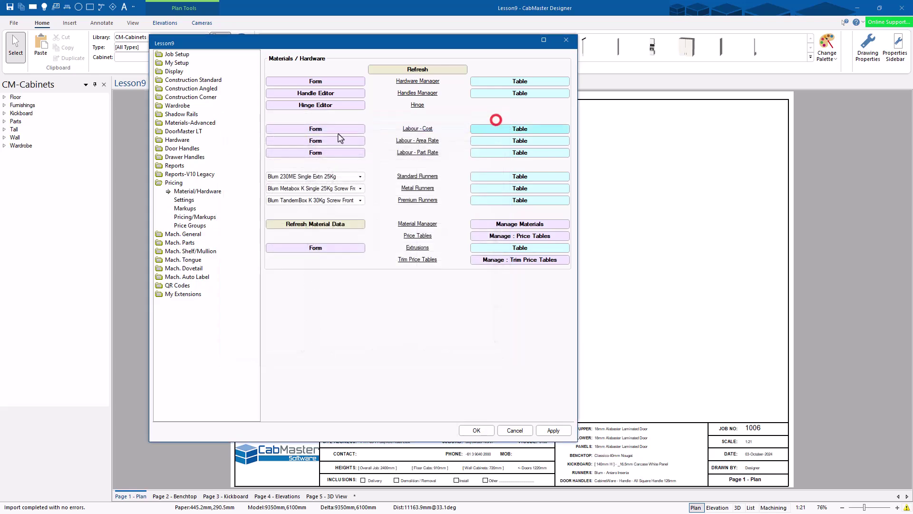
Step: In the Labour - Cost form, set the Cutting cost to $85.00, keeping its impact By Part and mode By Time
click(326, 128)
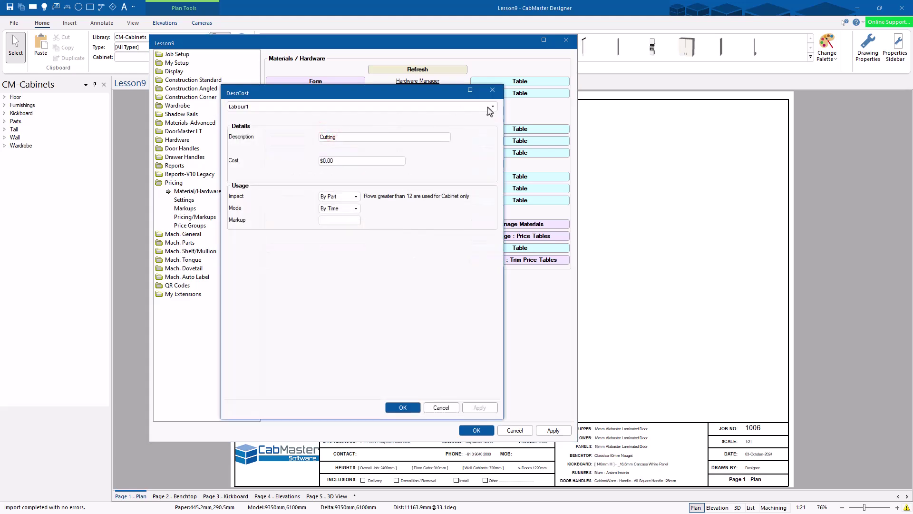
double_click(352, 136)
double_click(352, 160)
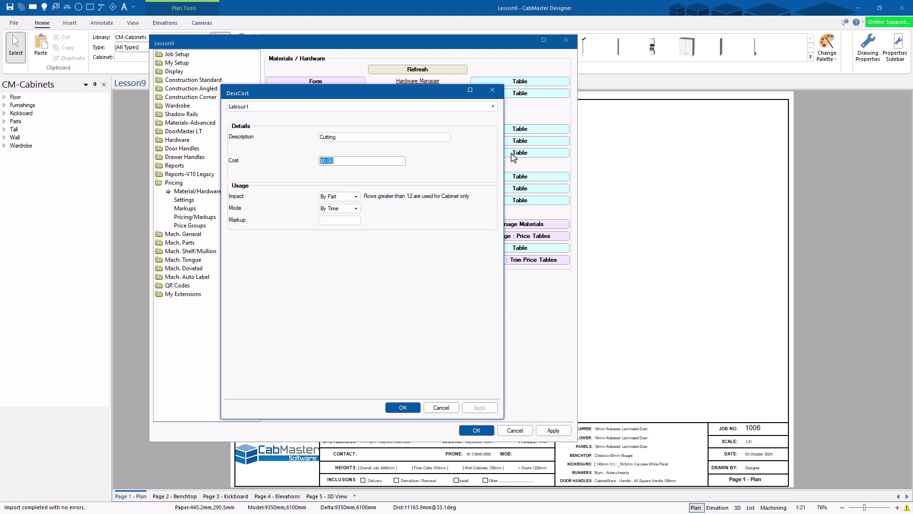
key(Tab)
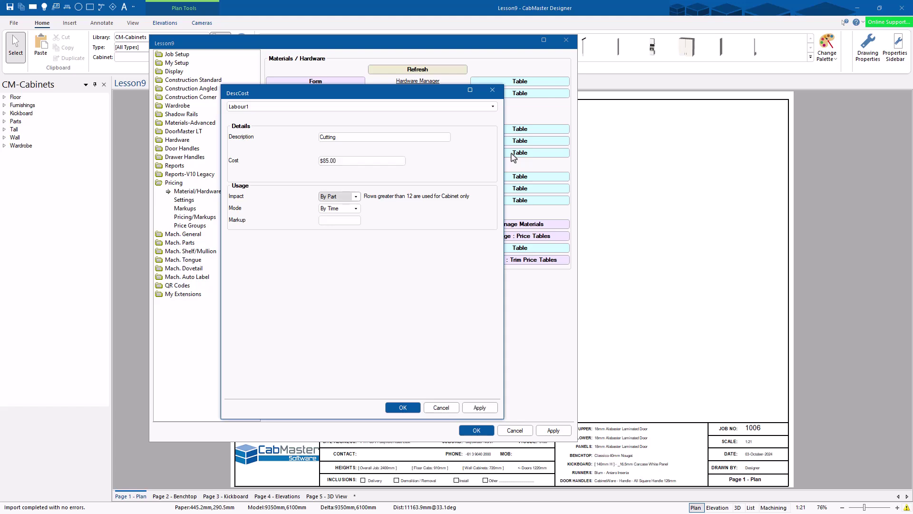
click(338, 208)
click(335, 208)
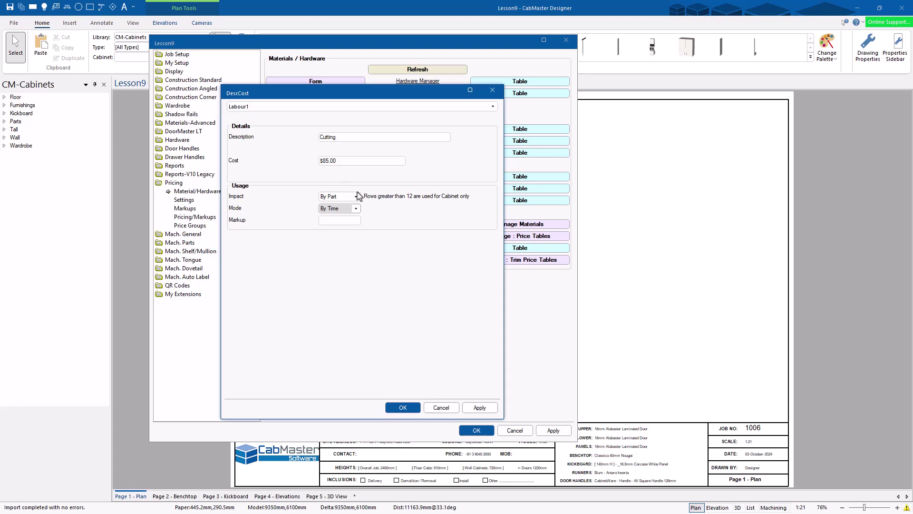
click(351, 196)
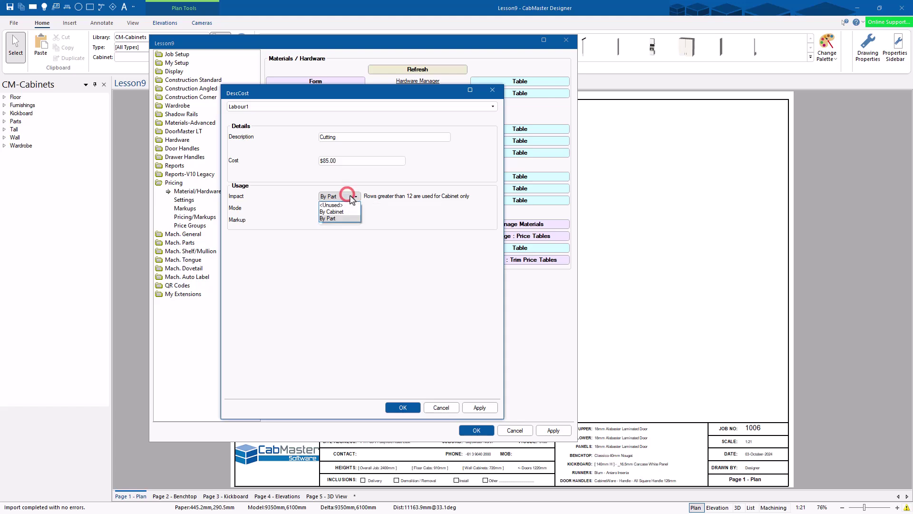
click(357, 195)
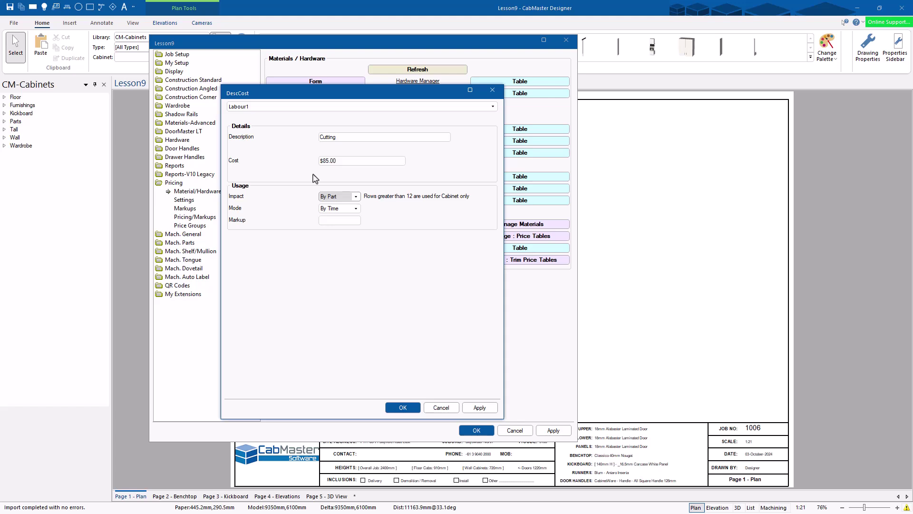
double_click(358, 160)
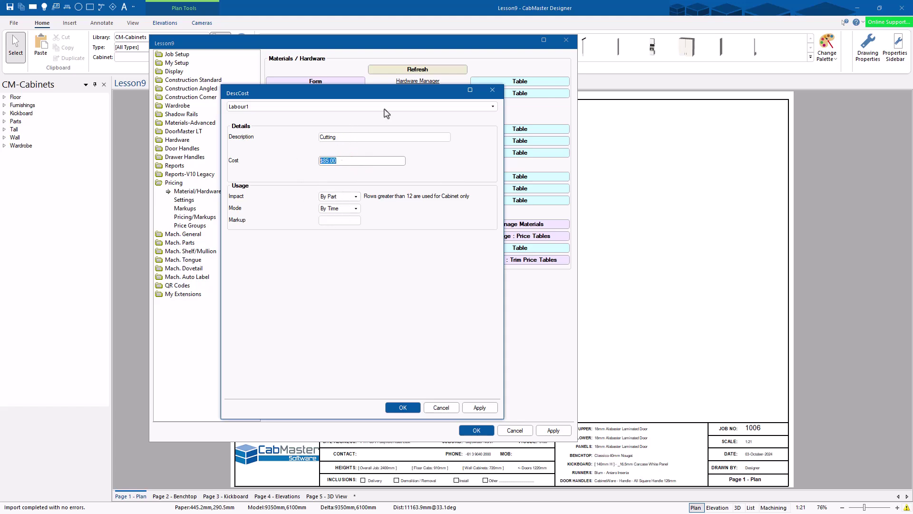
Step: For the Labour3 Boring entry, set the impact to By Cabinet and the mode to By Area
click(492, 106)
click(316, 128)
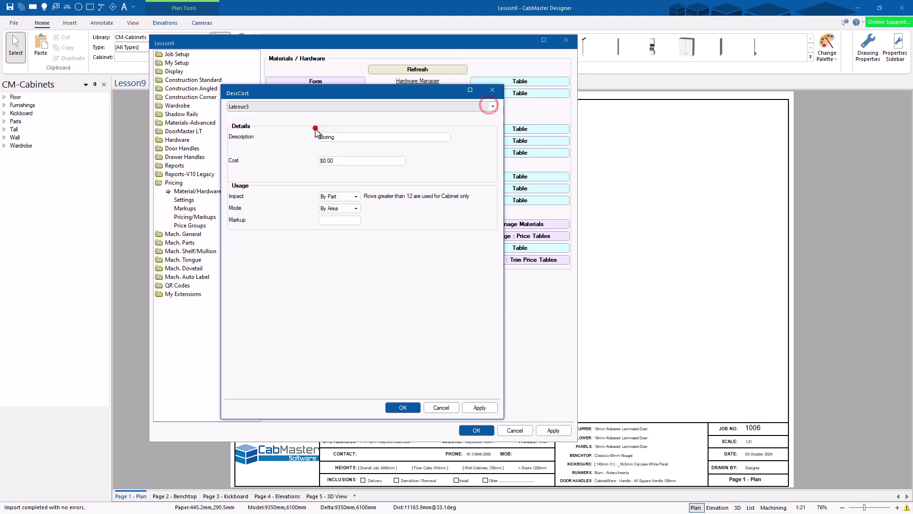
click(342, 197)
click(338, 211)
click(347, 208)
click(338, 224)
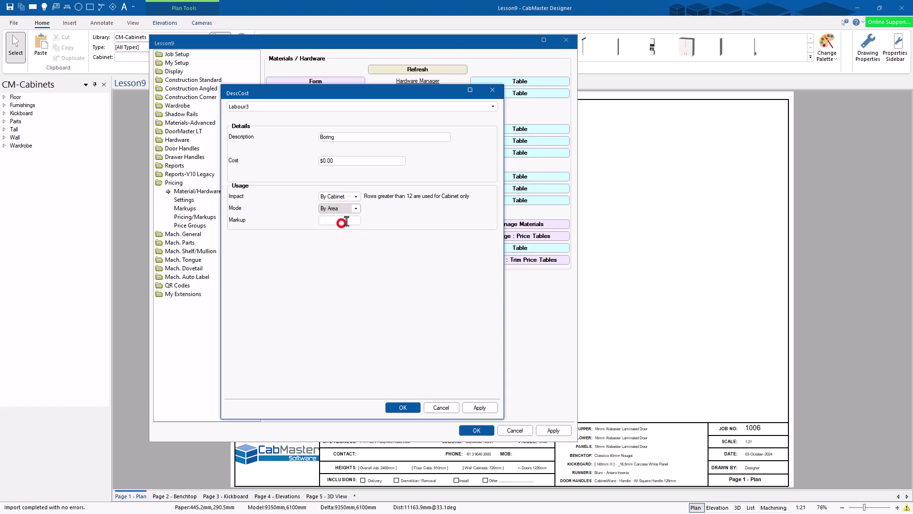
Step: Go back over the Labour1 Cutting entry and accept the labour cost form
click(492, 106)
click(405, 113)
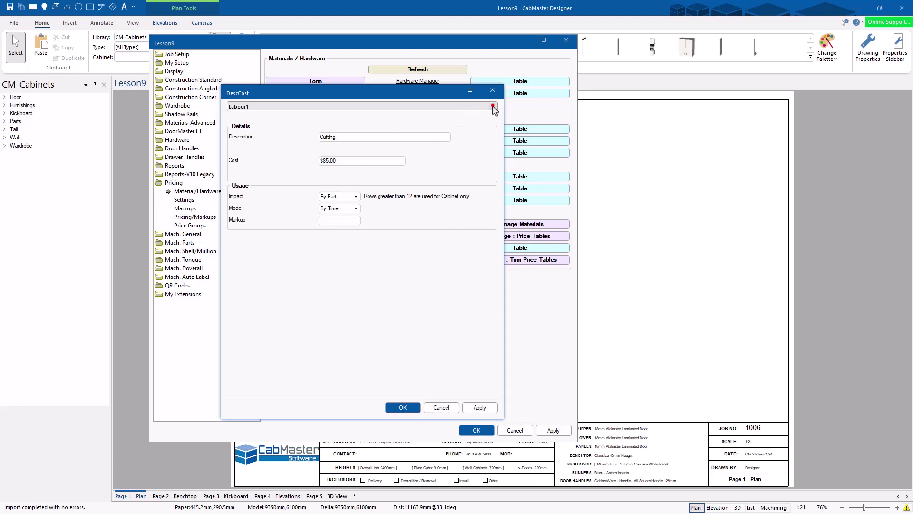
click(493, 106)
click(445, 126)
click(402, 408)
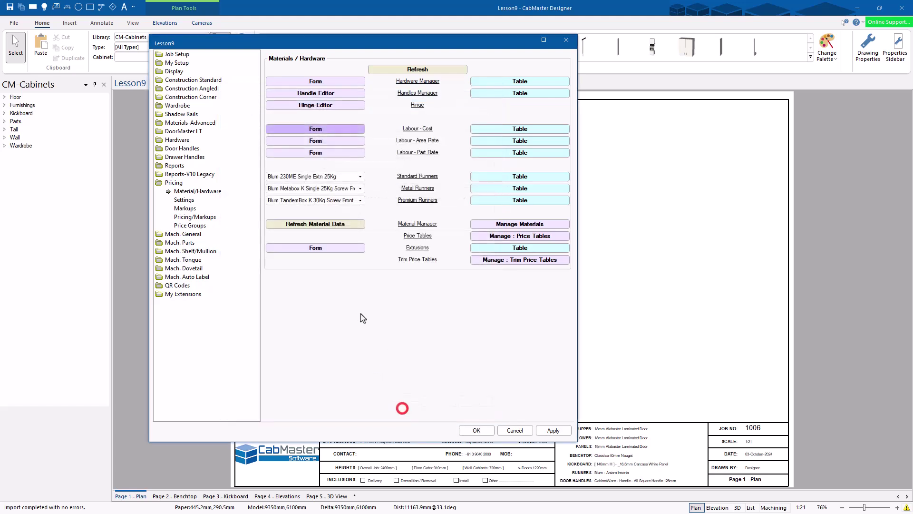
Step: Examine the maximum areas and labour times of each row in the Labour - Area Rate table, and close it
click(505, 141)
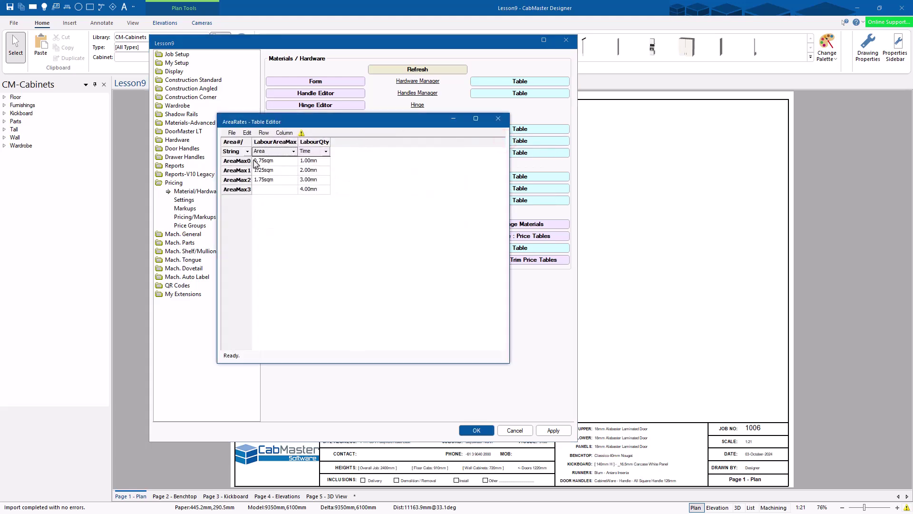
click(279, 161)
click(279, 169)
click(279, 180)
click(316, 160)
click(318, 170)
click(320, 179)
click(320, 189)
click(273, 162)
click(498, 119)
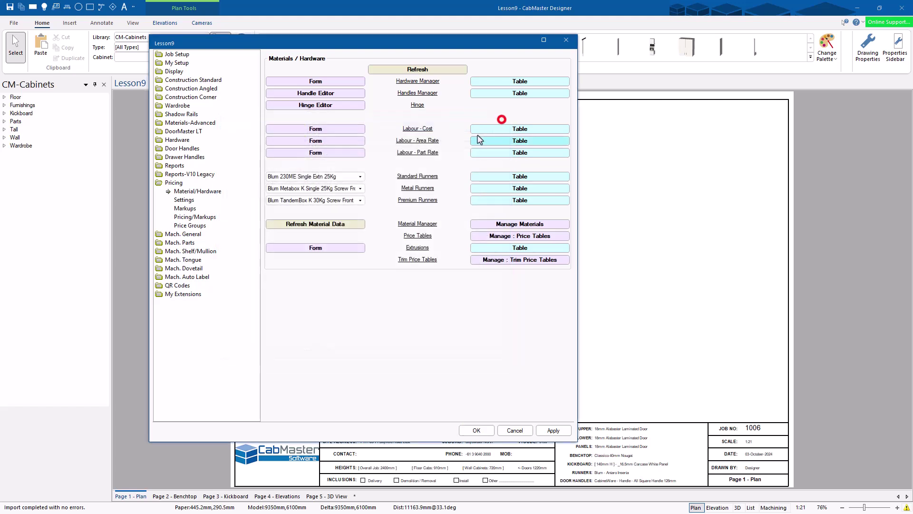
Step: View the Labour - Part Rate table in a widened window to see its labour columns, and close it
click(501, 153)
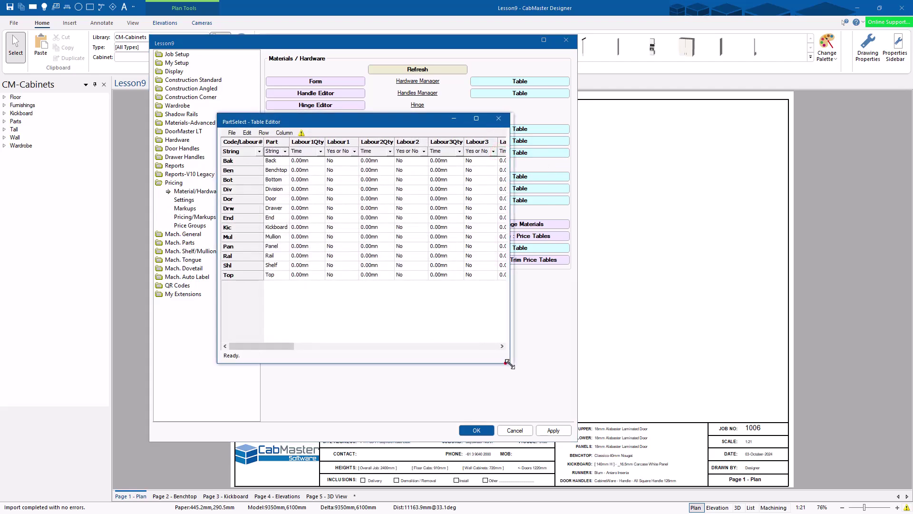
drag(504, 364, 888, 364)
click(876, 118)
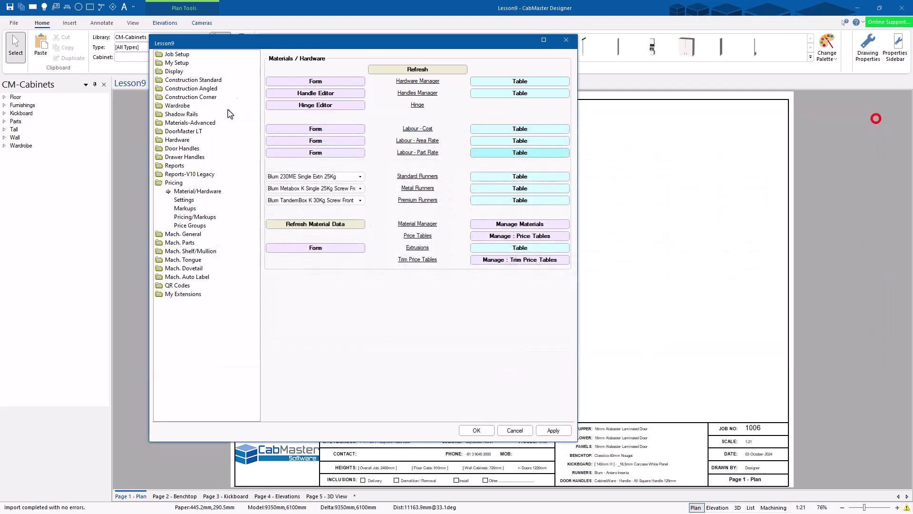
Step: In the Labour - Part Rate form, enable Cutting, Edging and Boring labour for the Back part (Bak)
click(327, 153)
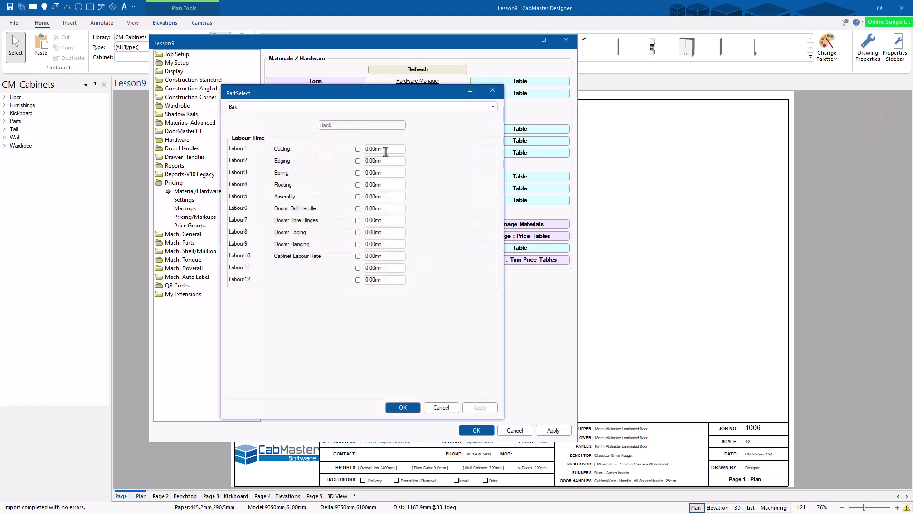
click(445, 106)
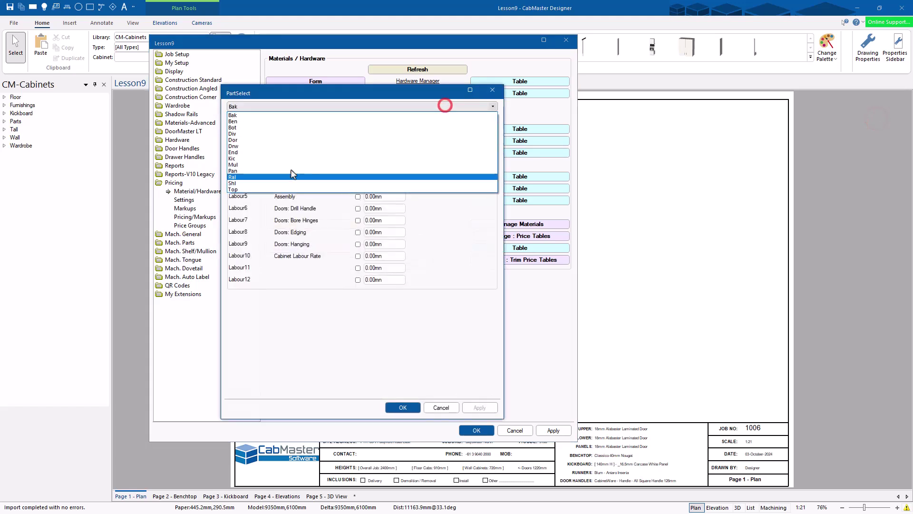
click(288, 115)
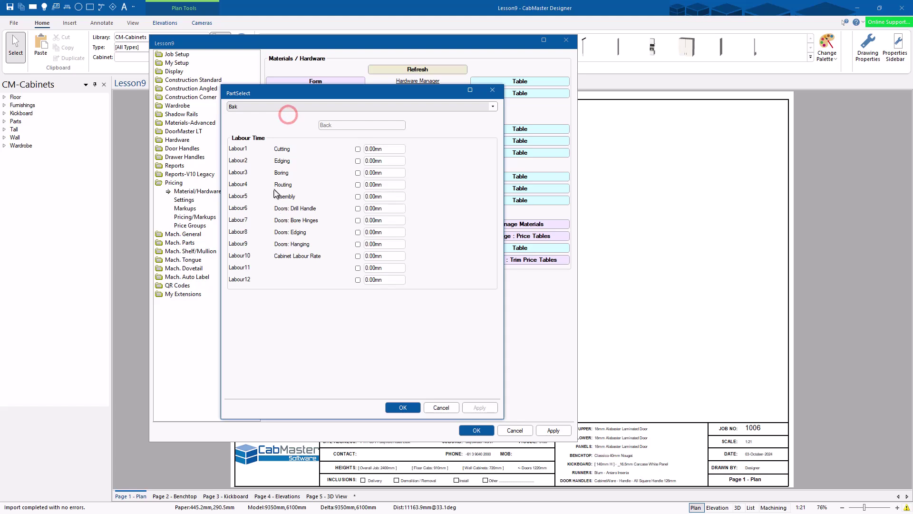
click(387, 149)
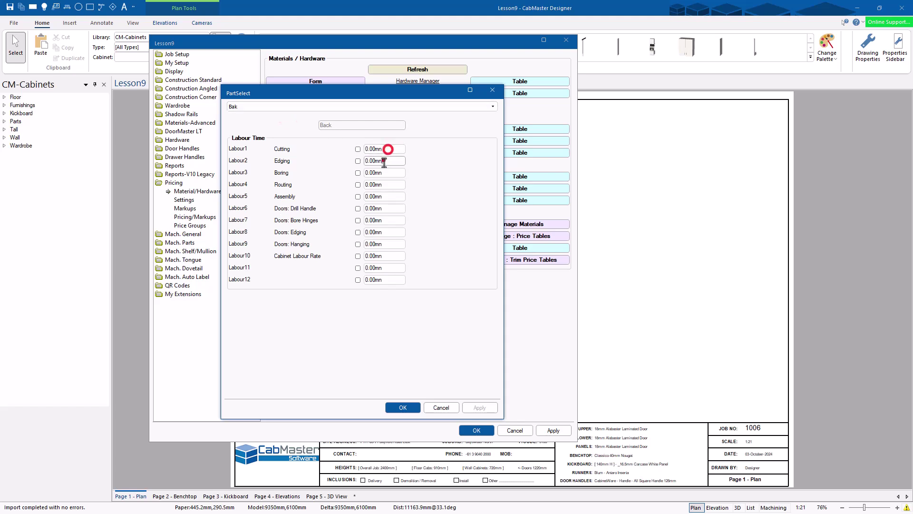
click(357, 149)
click(358, 161)
click(357, 172)
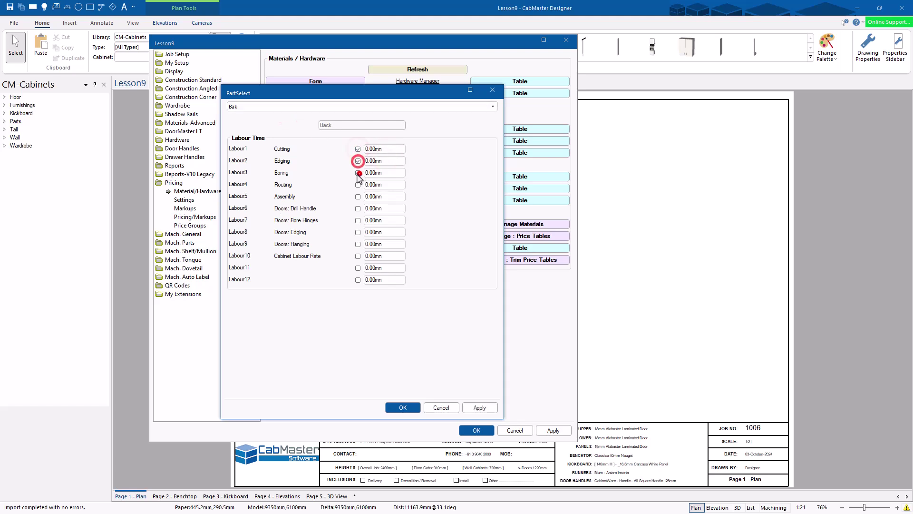
Step: Set the Back part's labour times to 5 minutes for Cutting, 0.5 for Edging and 3 for Boring, and apply them
click(368, 149)
text(5)
key(Tab)
click(366, 160)
text(5)
key(Tab)
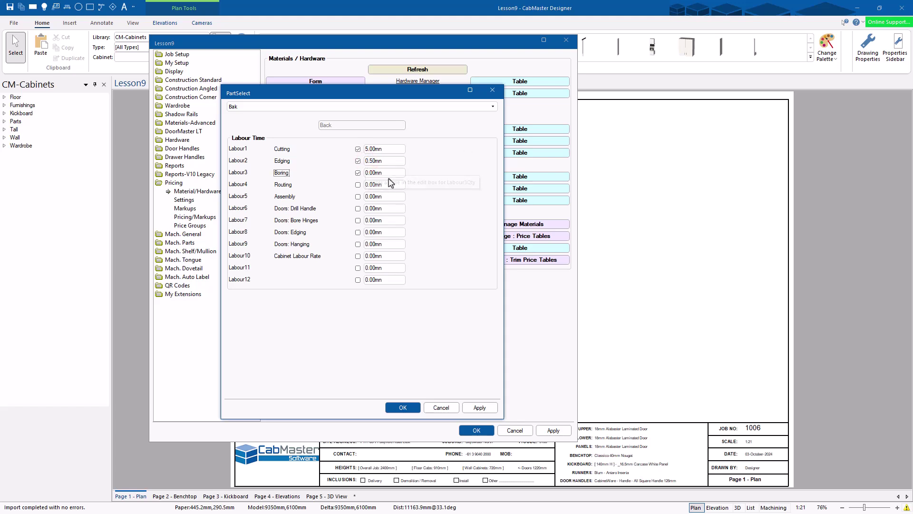
click(365, 172)
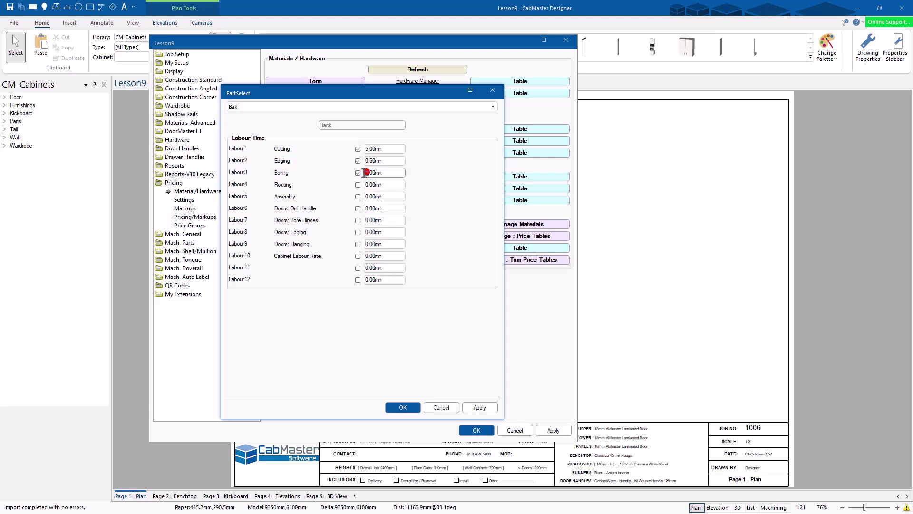
text(3)
click(480, 408)
Step: Look through the labour times of the Bot and Kic parts, and close the part rate form
click(492, 106)
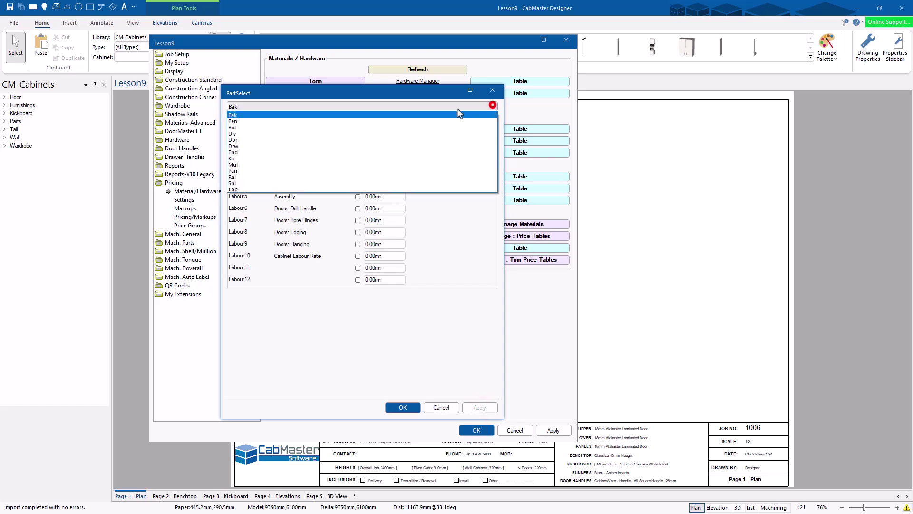
click(378, 128)
click(493, 106)
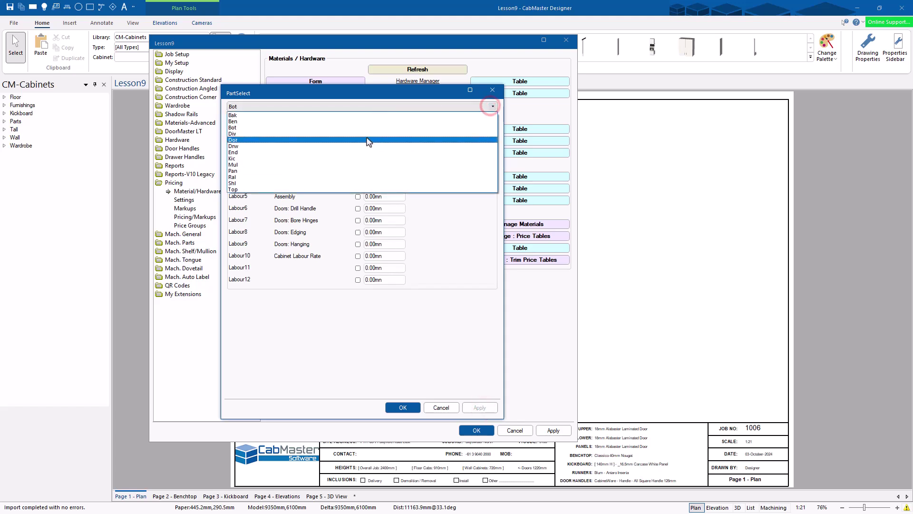
click(341, 158)
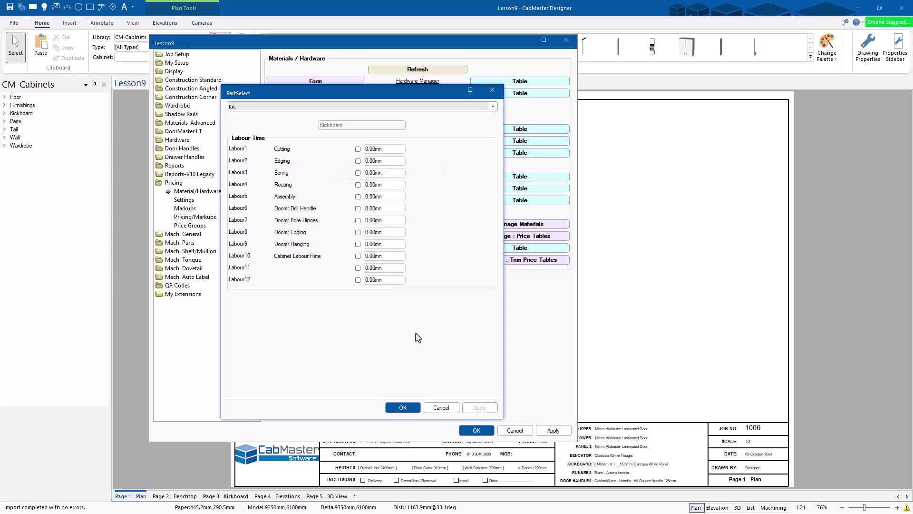
click(403, 408)
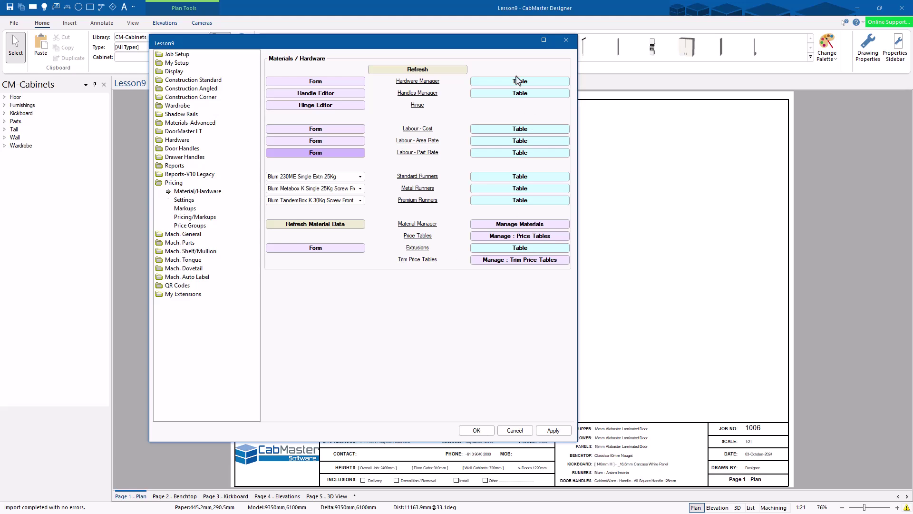
Step: Compare the Price if $0 in table fallback prices in the pricing settings with the Material/Hardware pricing options
click(186, 200)
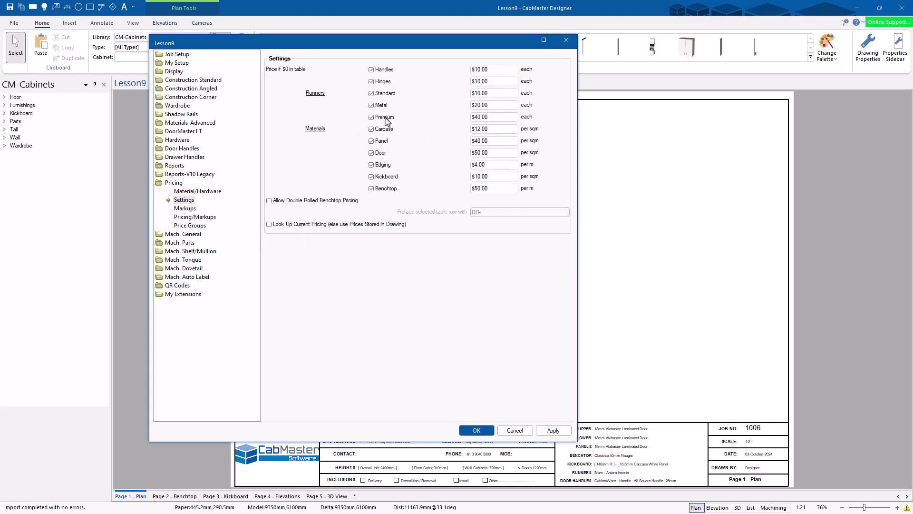
click(193, 191)
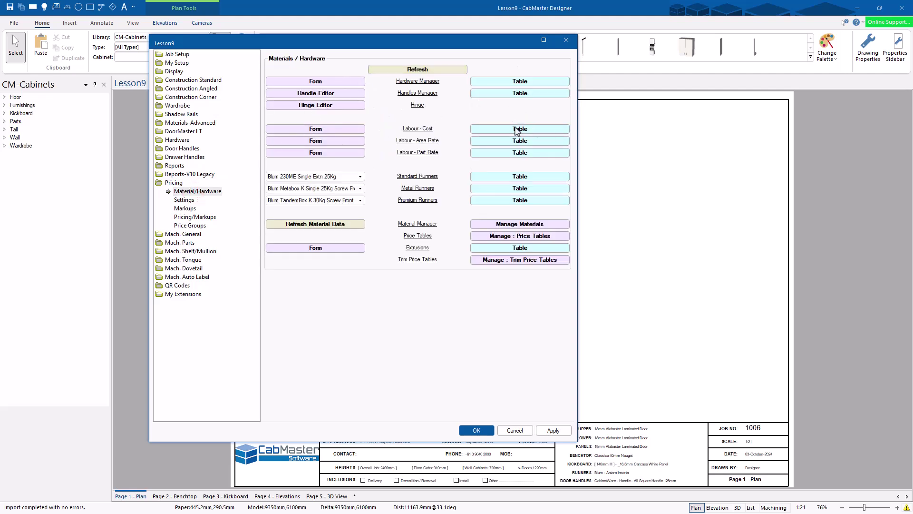
click(185, 200)
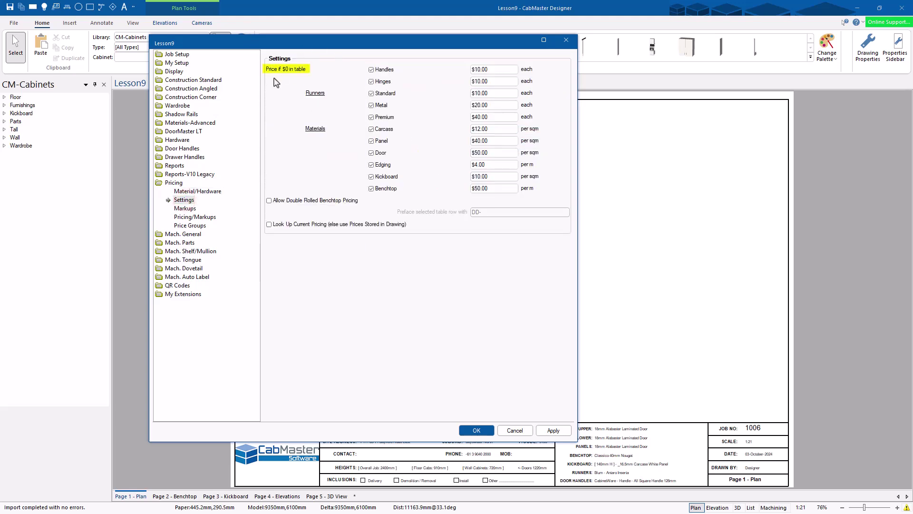
click(187, 192)
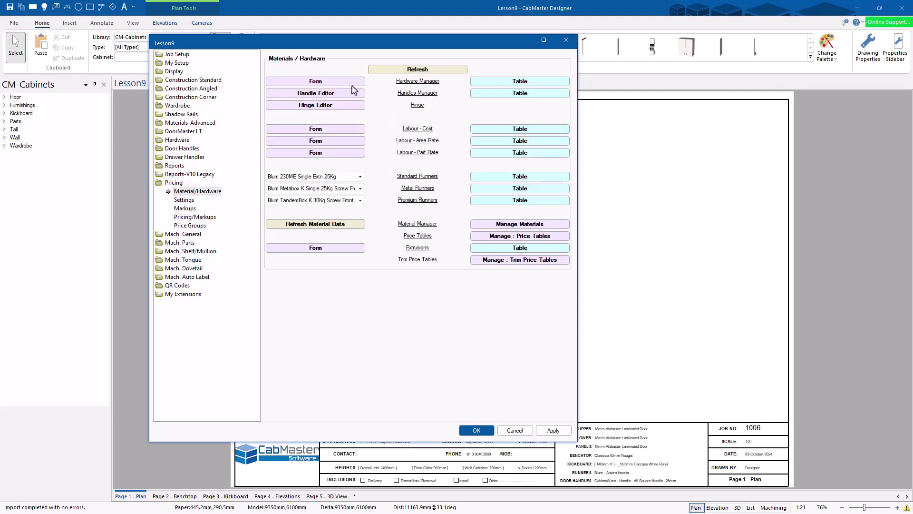
click(184, 199)
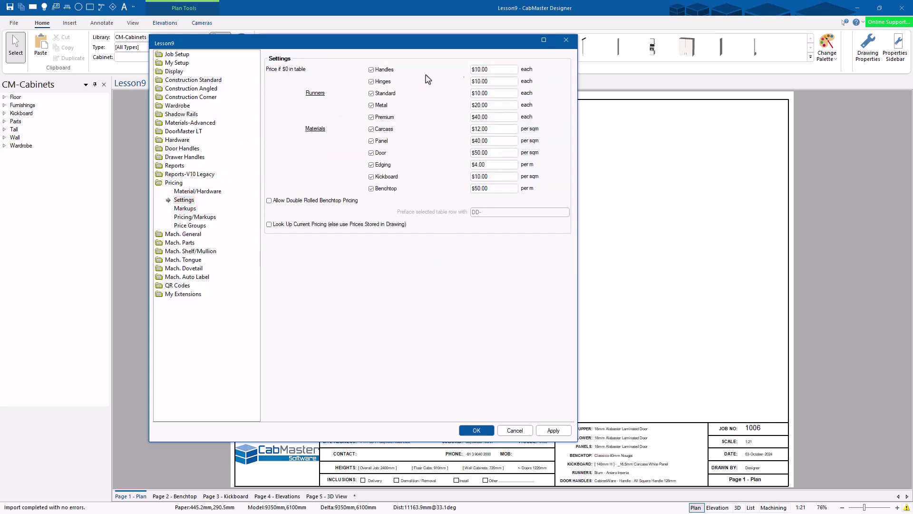
Step: Review the Price if $0 in table fallback prices for handles, premium and metal runners, and carcass and panel materials
click(495, 70)
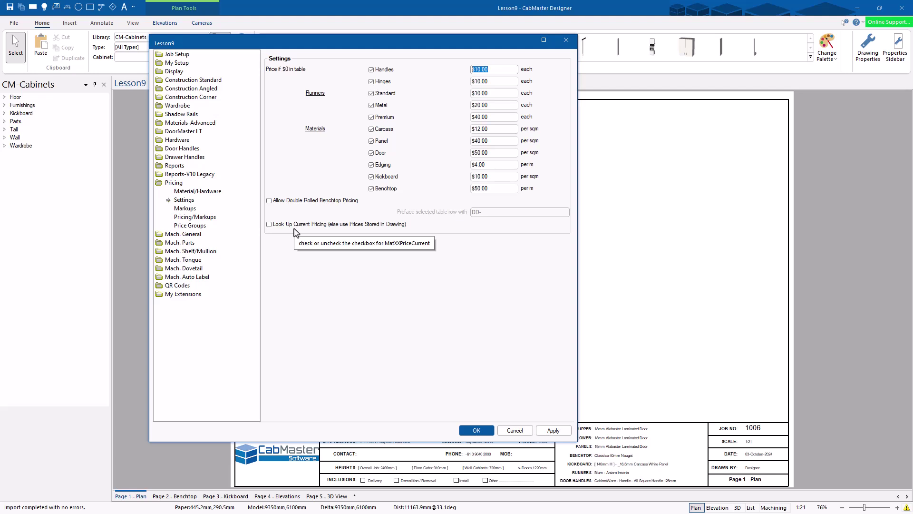
click(494, 117)
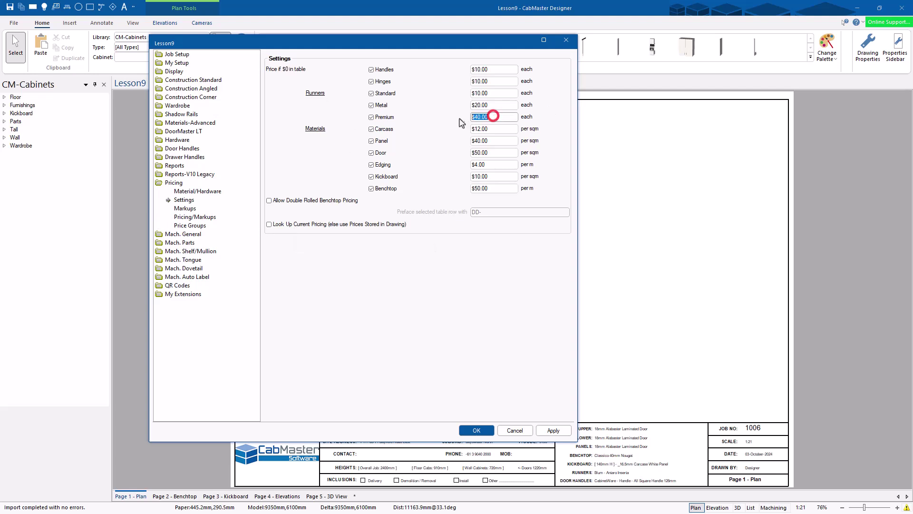
click(486, 105)
double_click(492, 105)
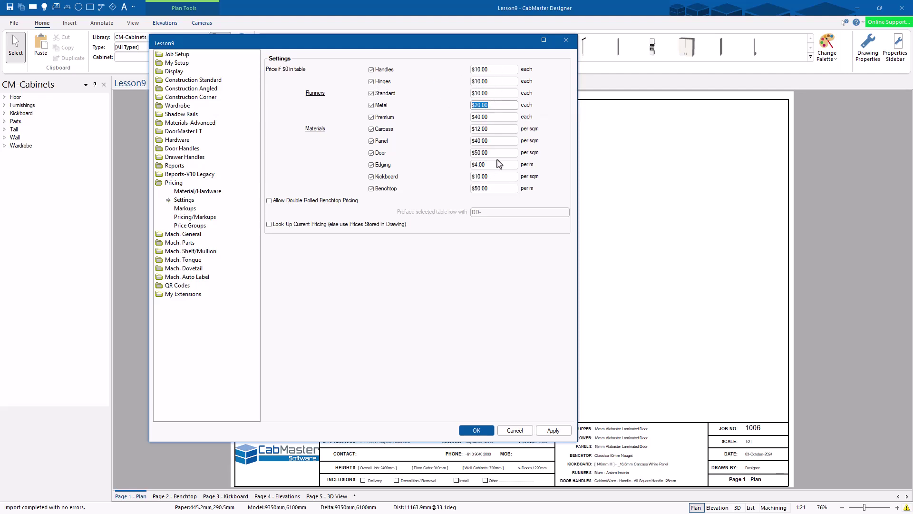
click(500, 128)
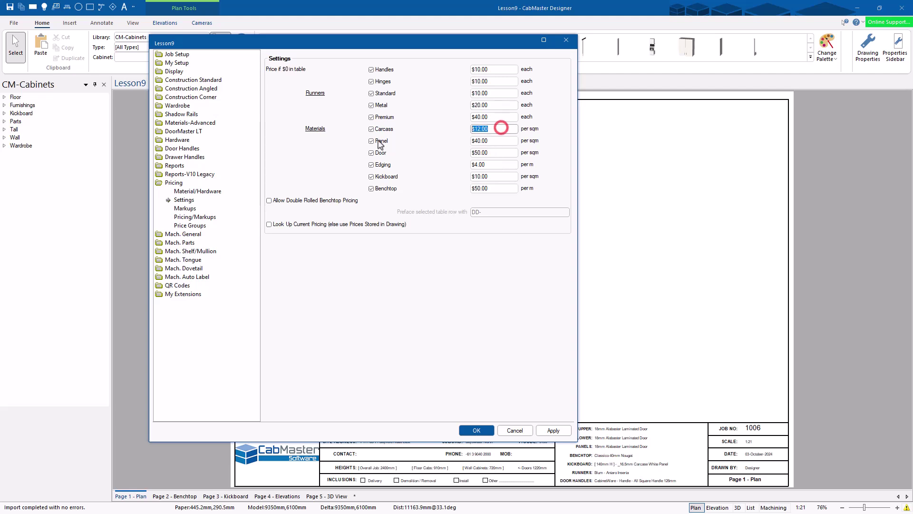
click(494, 141)
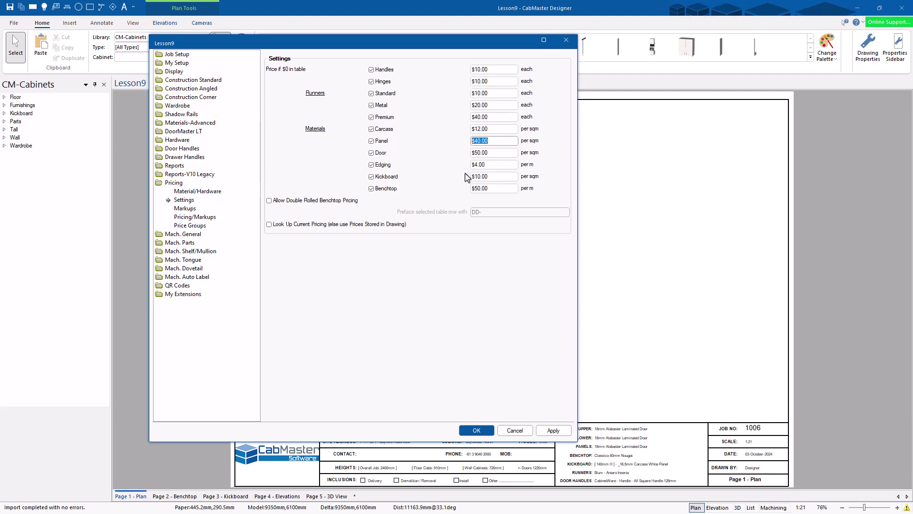
Step: Exclude the Labour category from pricing in the Pricing/Markups settings
click(191, 219)
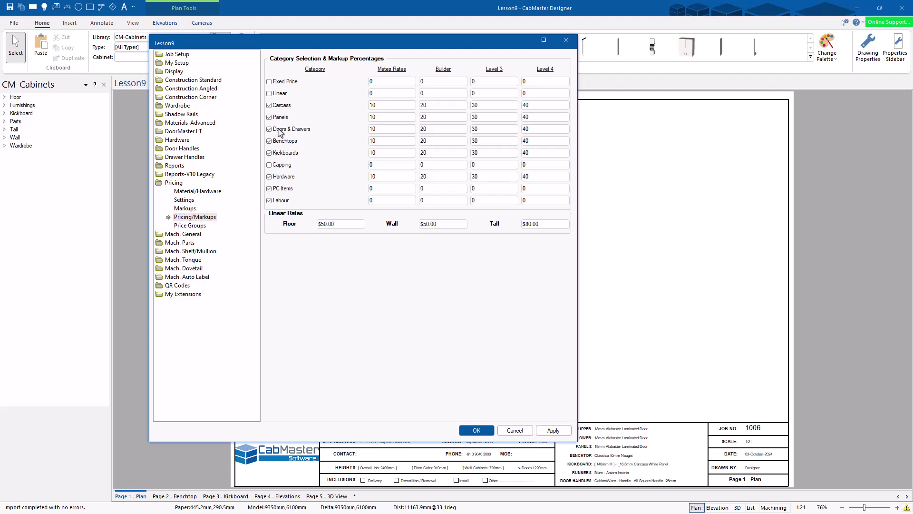
click(269, 200)
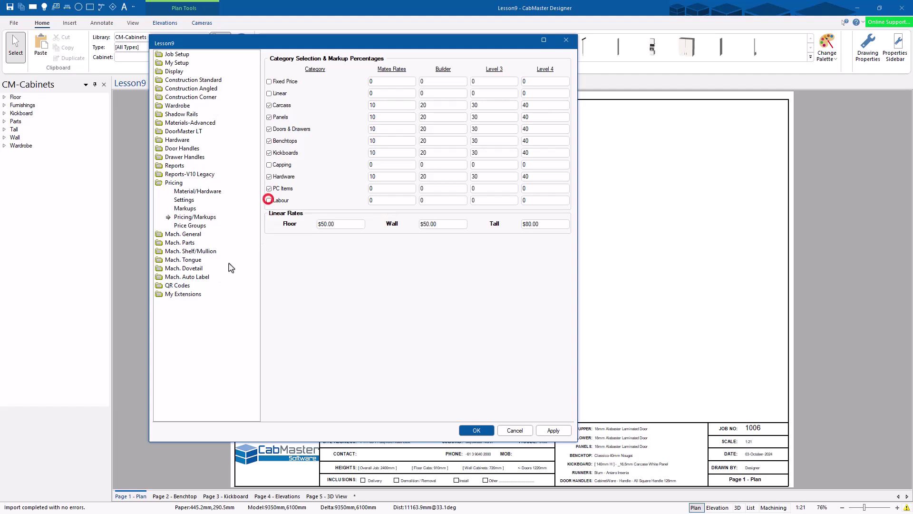
Step: Look through the Settings, Markups, Pricing/Markups and Material/Hardware pricing pages, and accept the drawing properties
click(185, 201)
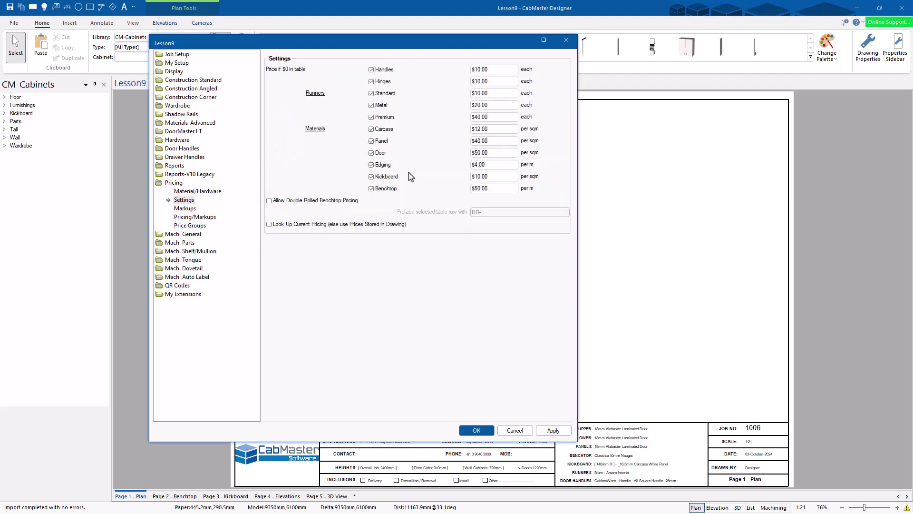
click(186, 209)
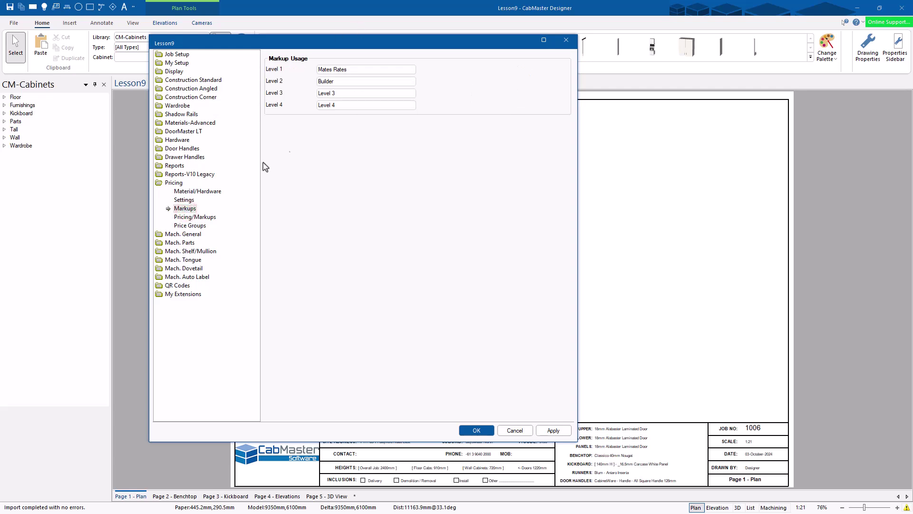
click(195, 217)
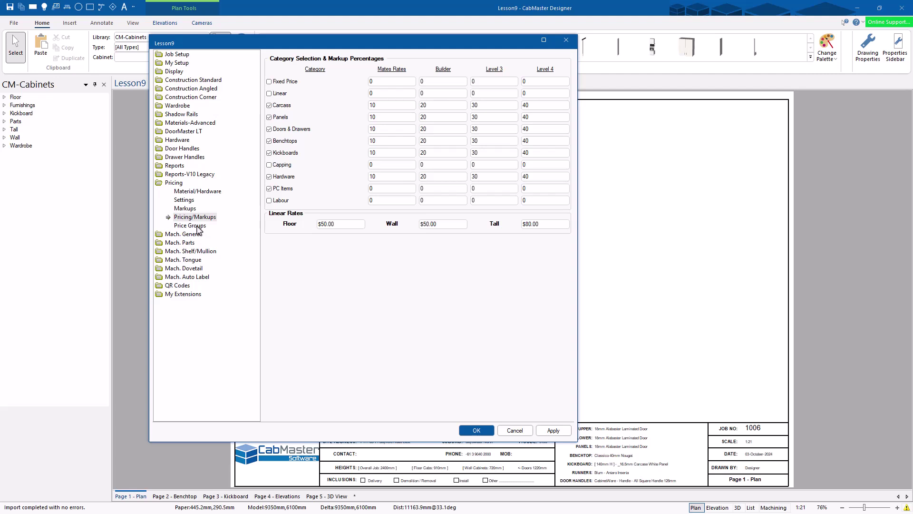
click(189, 200)
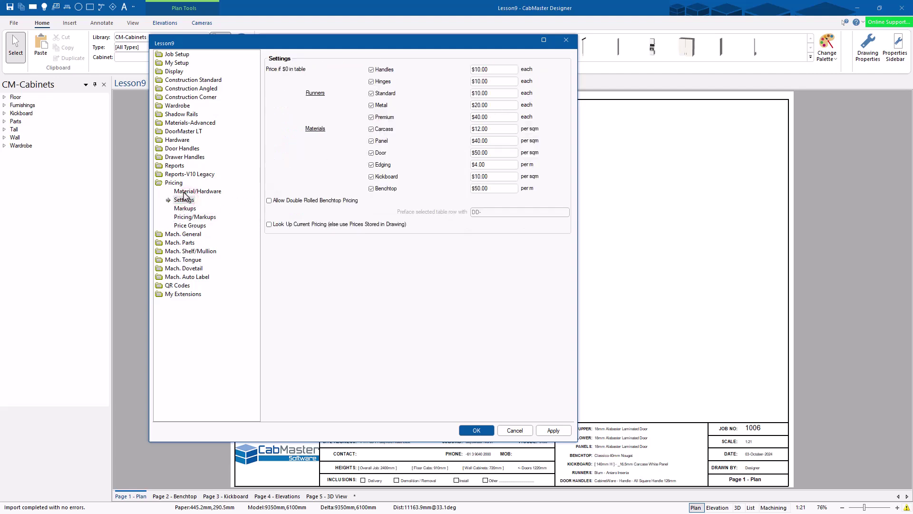
click(184, 191)
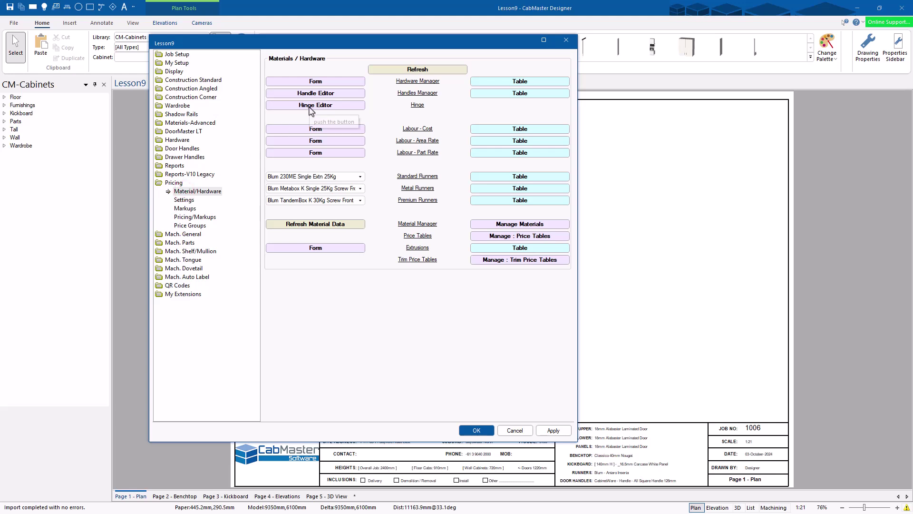
click(184, 200)
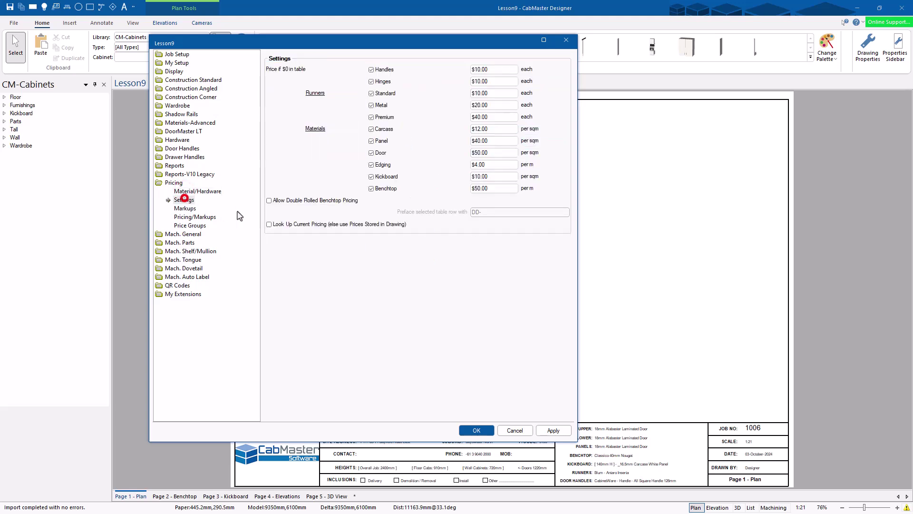
click(476, 430)
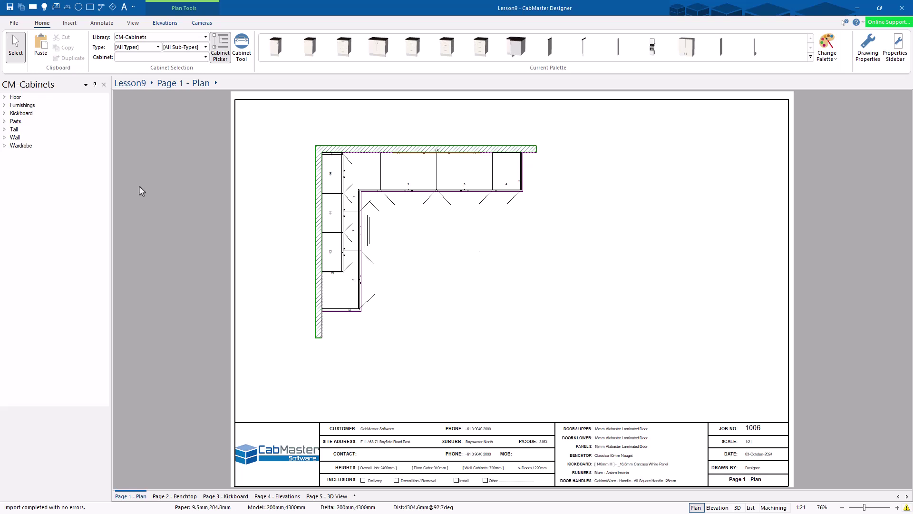
Step: Open the Library Catalog Manager for the CM-Cabinets library and find the F2 900 cabinet
click(132, 23)
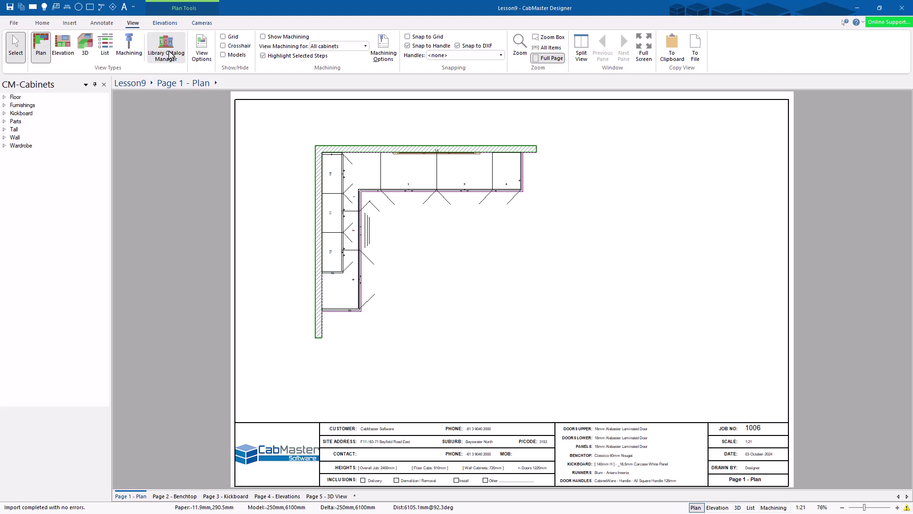
click(170, 54)
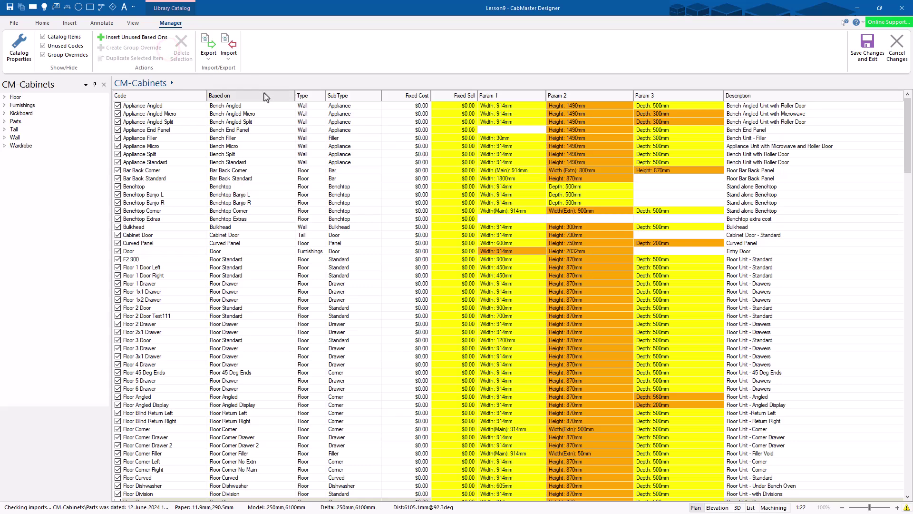
scroll(261, 174, down, 2)
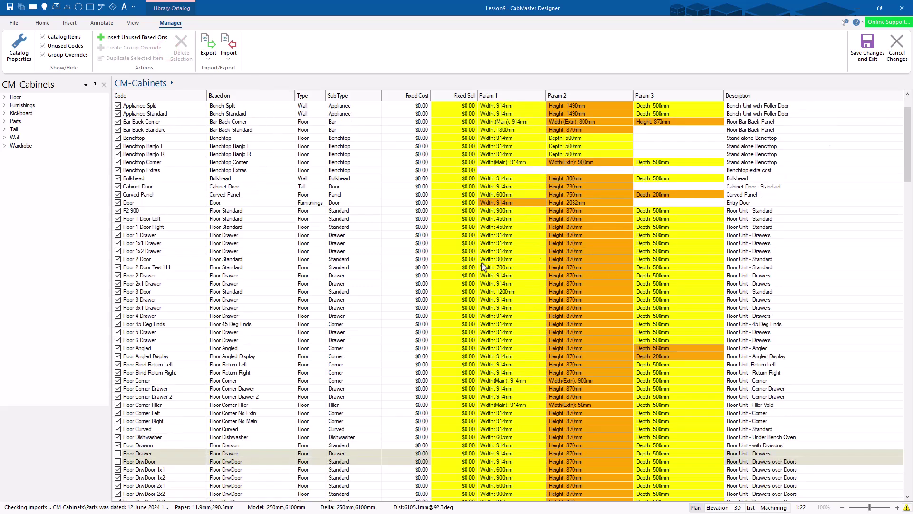
Step: Examine the Fixed Price settings in the F2 900 floor cabinet's properties, and close them
click(133, 212)
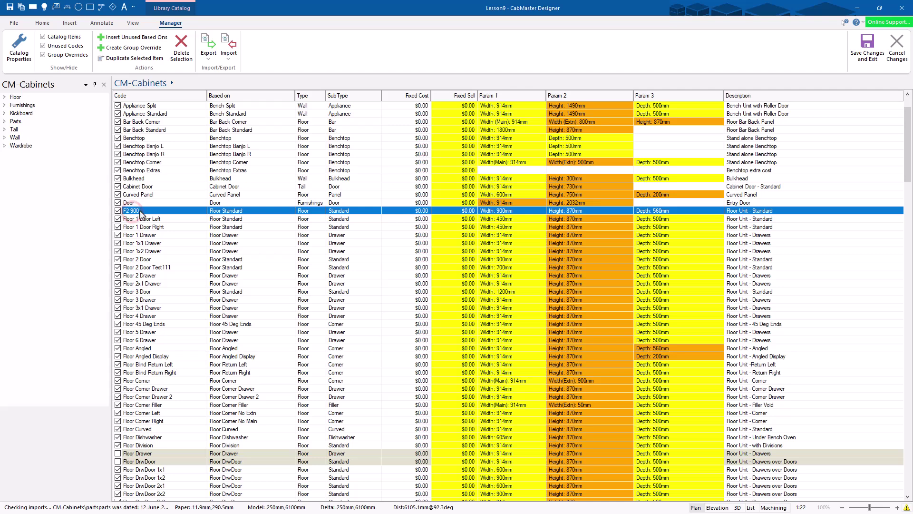
double_click(139, 211)
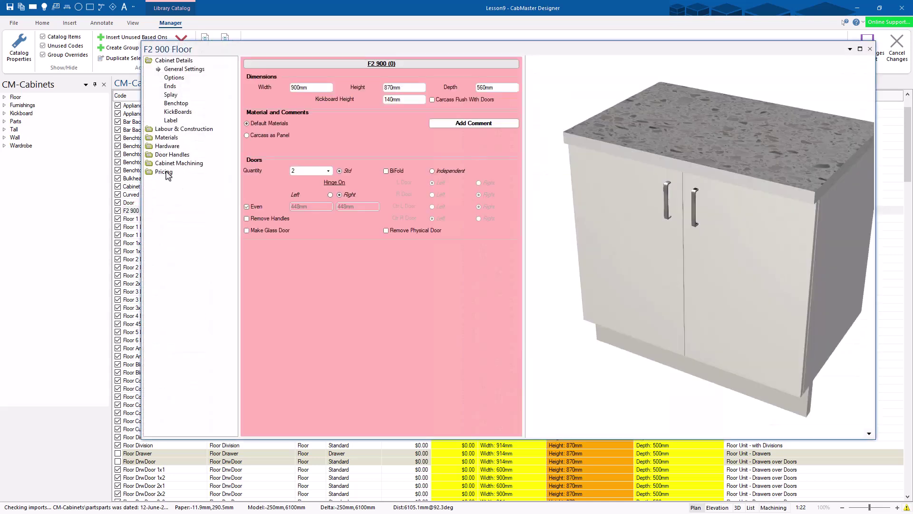
click(165, 172)
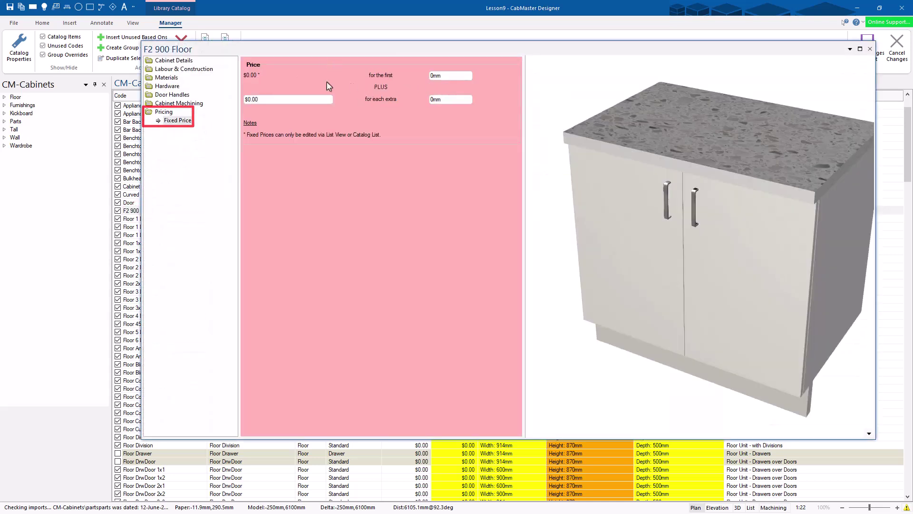
click(870, 49)
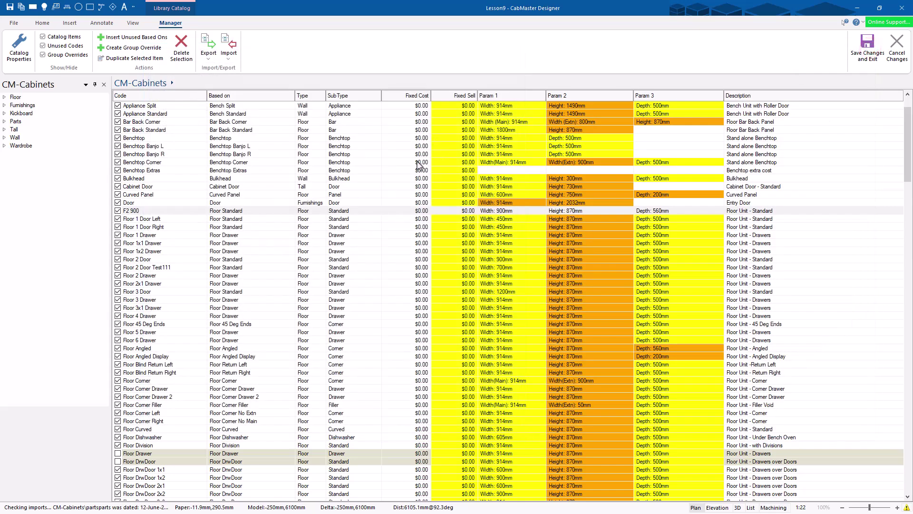
Step: Set the Fixed Sell price of the F2 900 cabinet to $195 in the catalog list
double_click(468, 210)
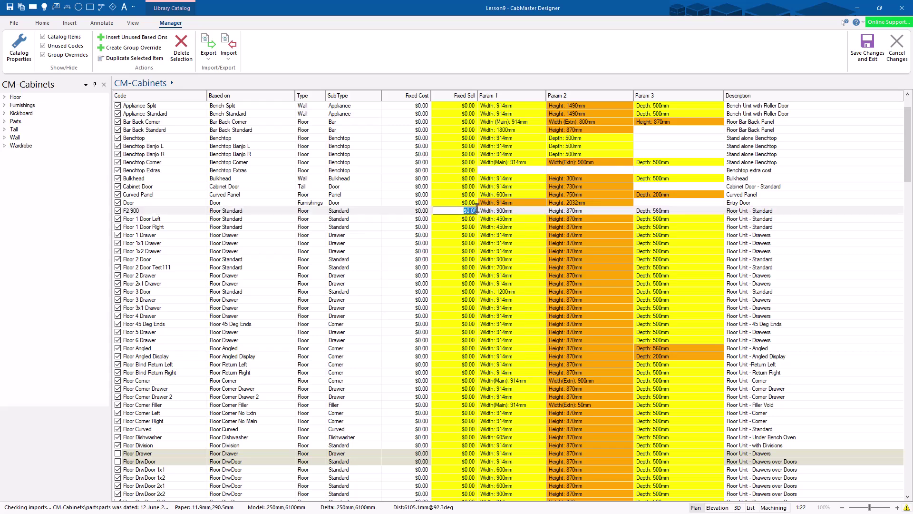
key(Tab)
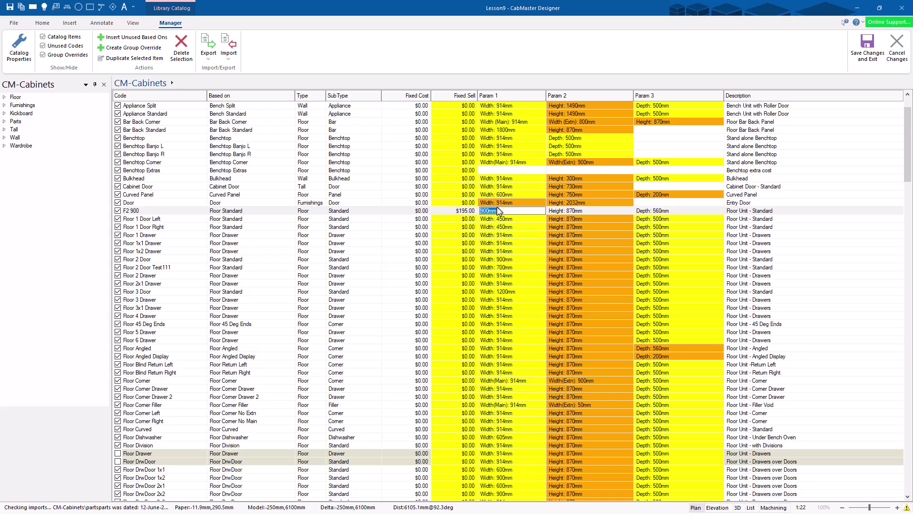
click(157, 216)
Step: Check the F2 900 cabinet's Fixed Price page against the catalog list's sell price, and close the properties
click(154, 209)
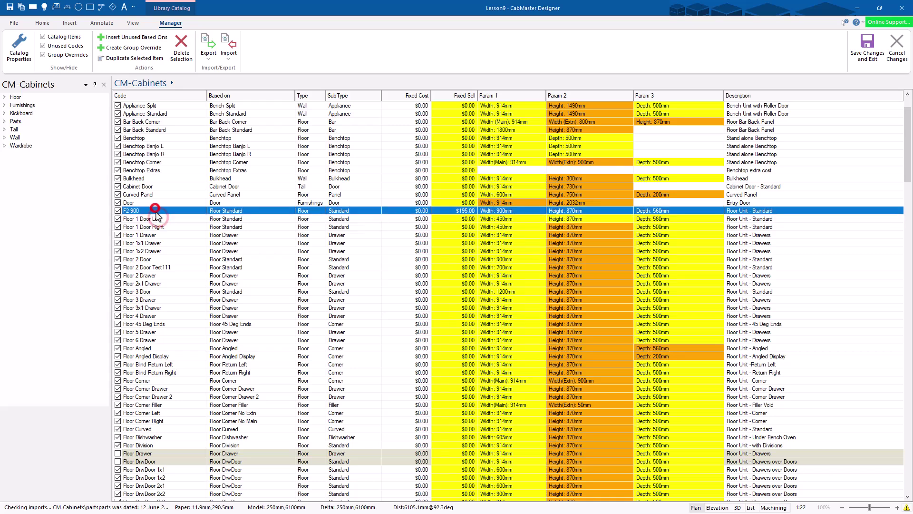
double_click(155, 209)
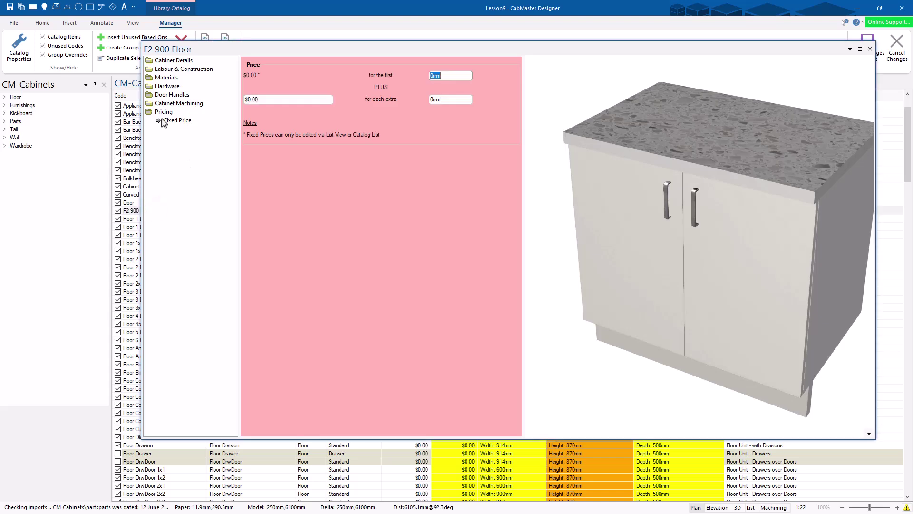
click(173, 122)
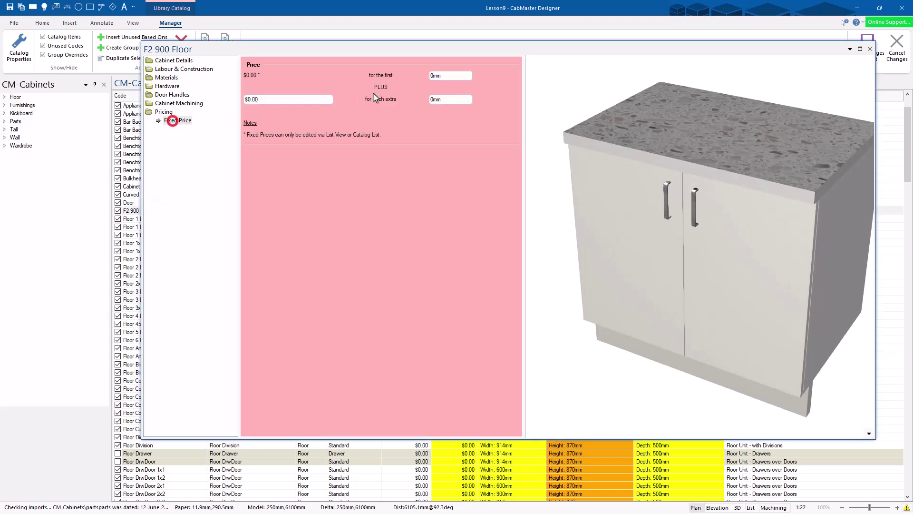
click(453, 77)
click(870, 49)
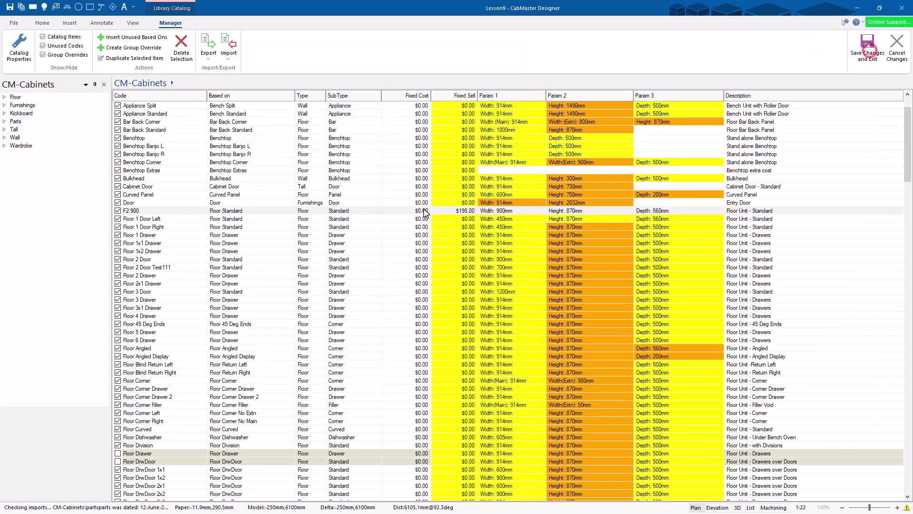
Step: Set the Fixed Cost of the F2 900 cabinet to $195 in the catalog list
click(415, 211)
click(415, 211)
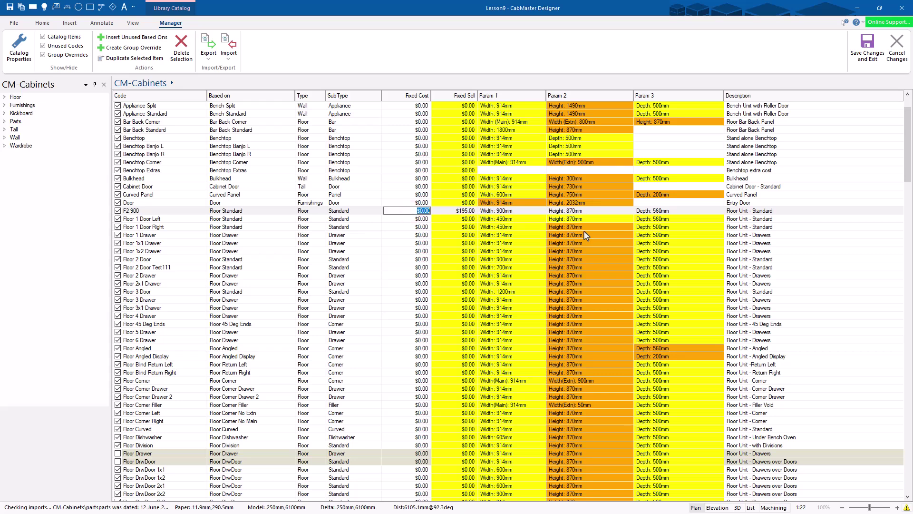
text(195)
key(Tab)
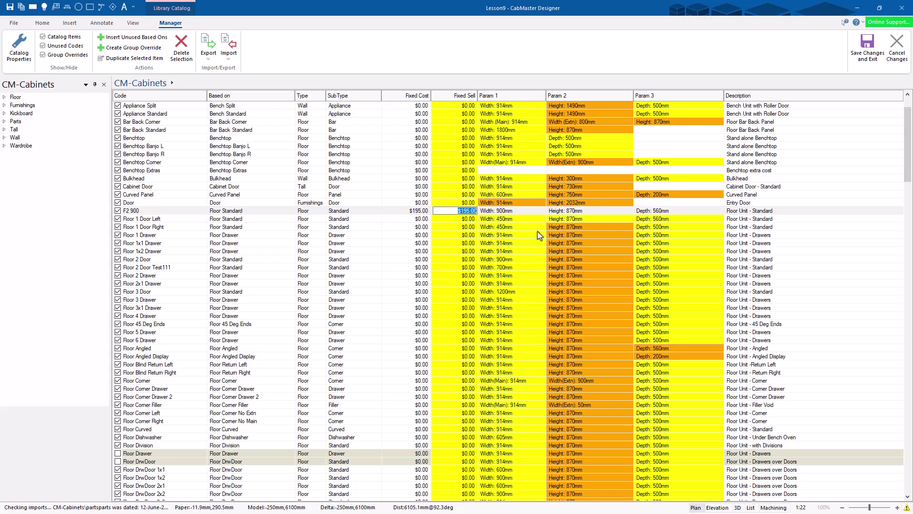
Step: Make the F2 900 cabinet's fixed price apply to the first 800 mm, and close its properties
double_click(131, 211)
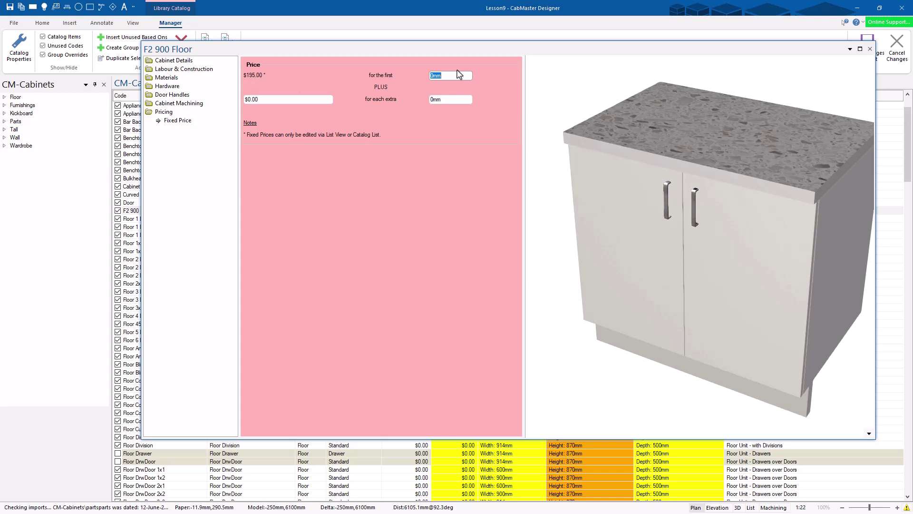
click(459, 75)
text(800)
key(Tab)
key(Tab)
key(Tab)
click(870, 48)
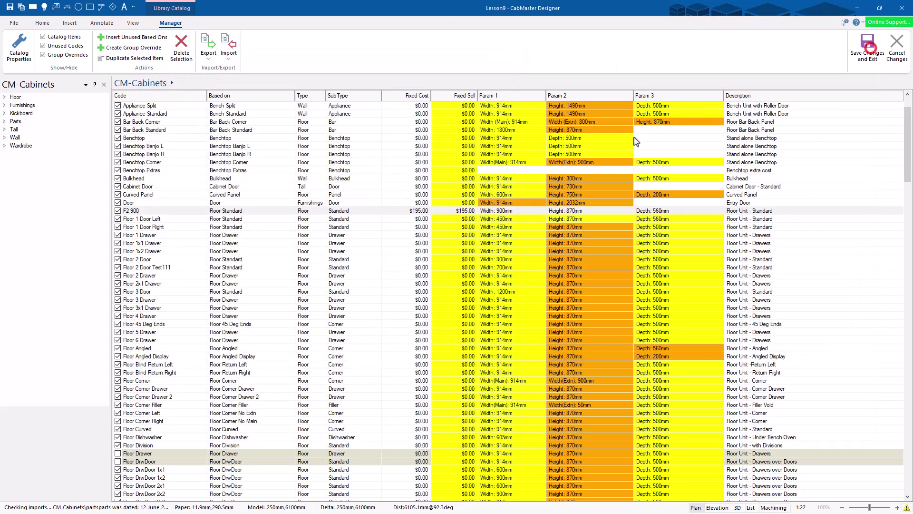
Step: Check the Fixed Price page of the Floor 1 Door Left cabinet, and set its Fixed Cost to $85 in the catalog list
click(159, 219)
double_click(160, 219)
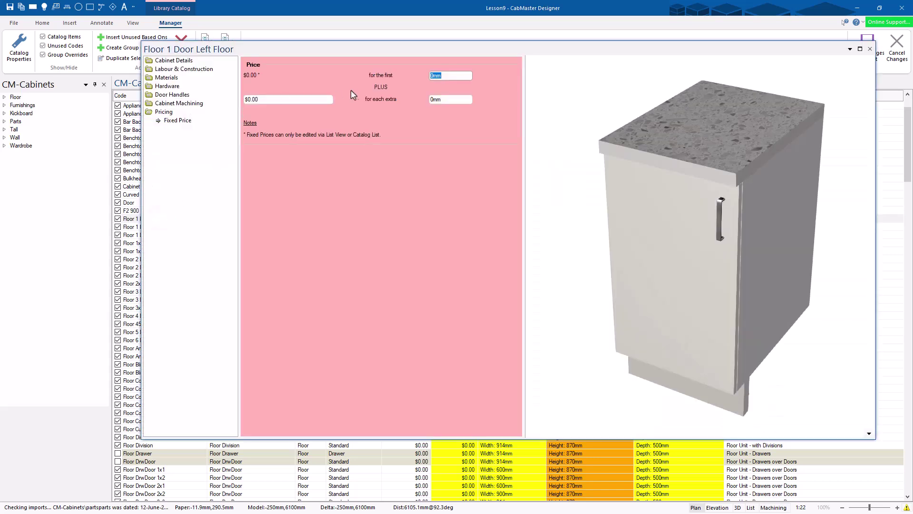
click(870, 49)
click(410, 222)
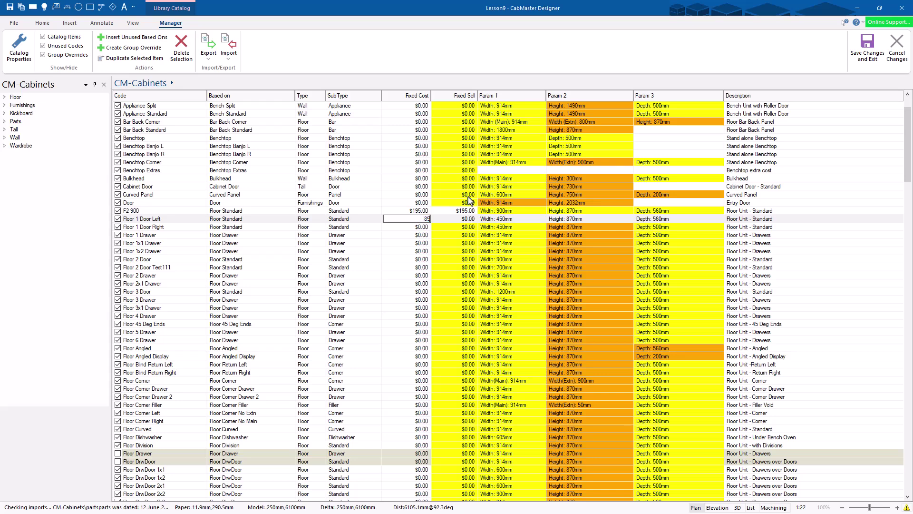
key(Return)
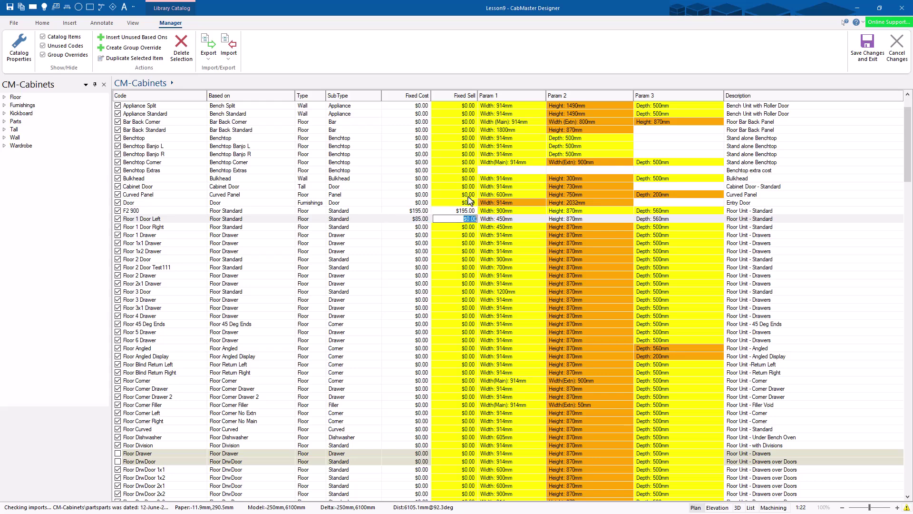
Step: Make the Floor 1 Door Left fixed price cover the first 500 mm with extras per 100 mm, and save and exit the catalog
click(162, 219)
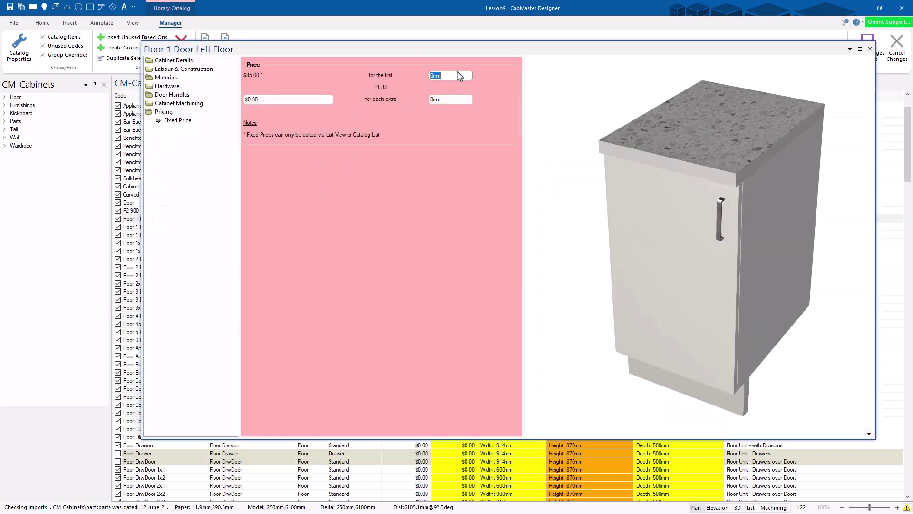
text(500)
key(Tab)
key(Tab)
text(100)
key(Tab)
click(869, 49)
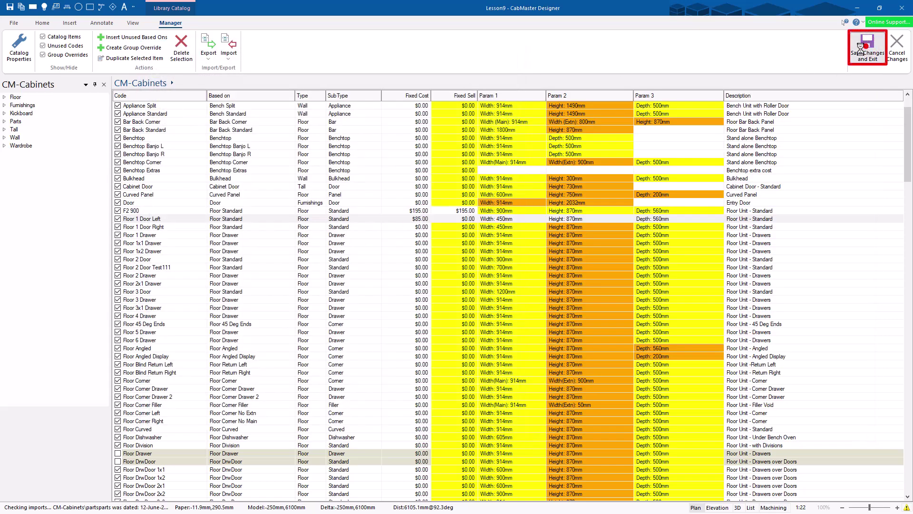
click(866, 45)
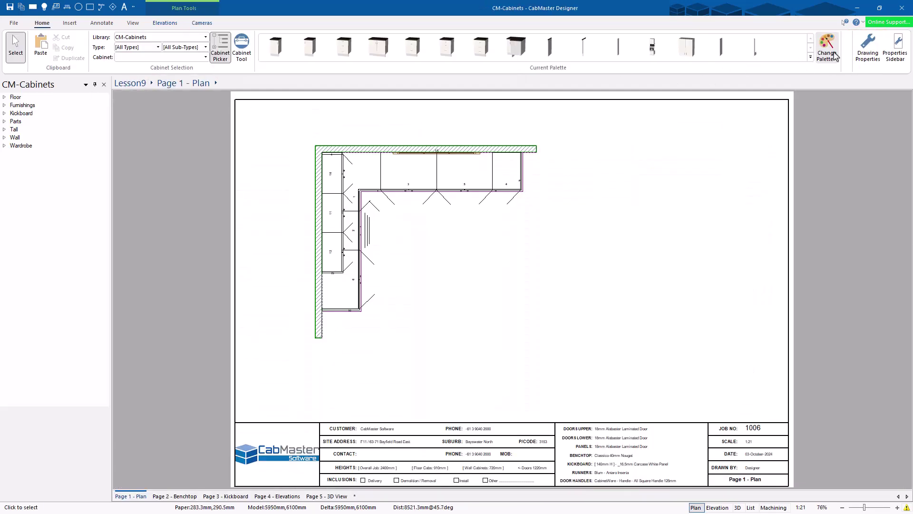
Step: In the drawing's pricing categories, enable Fixed Price and disable Carcass, Panels, Doors & Drawers, Benchtops, Kickboards, Hardware and PC Items
click(868, 48)
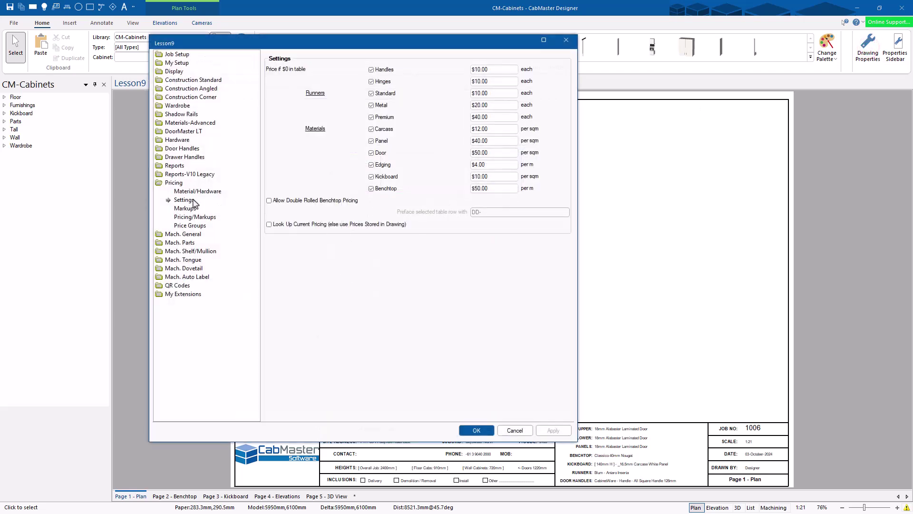
click(191, 216)
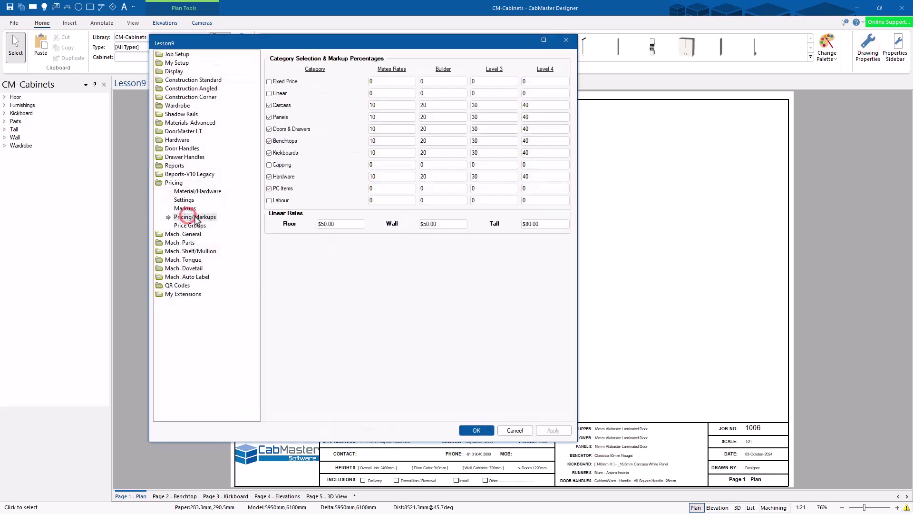
click(269, 81)
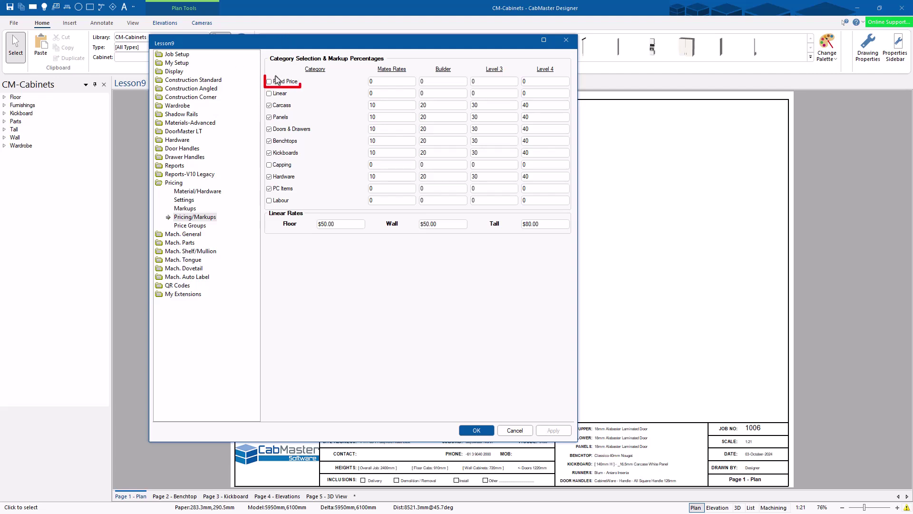
click(269, 105)
click(269, 117)
click(269, 129)
click(269, 152)
click(269, 176)
click(269, 189)
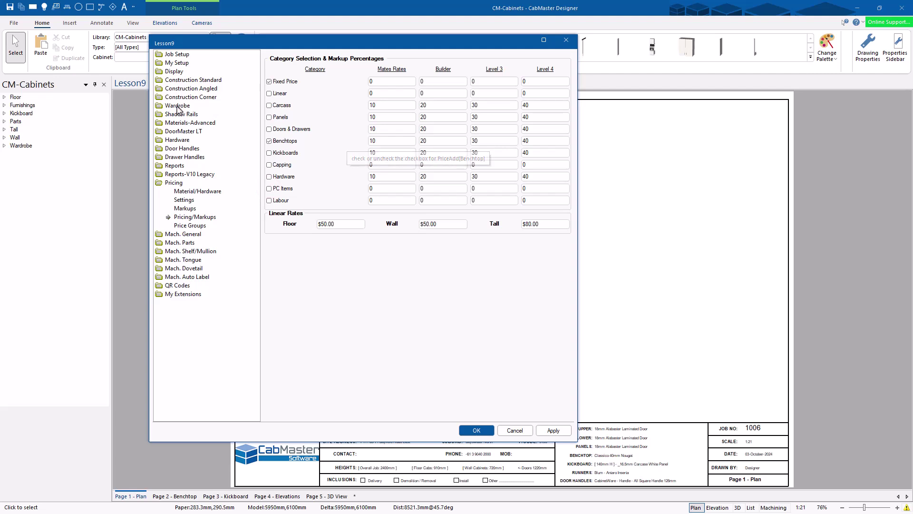
click(269, 141)
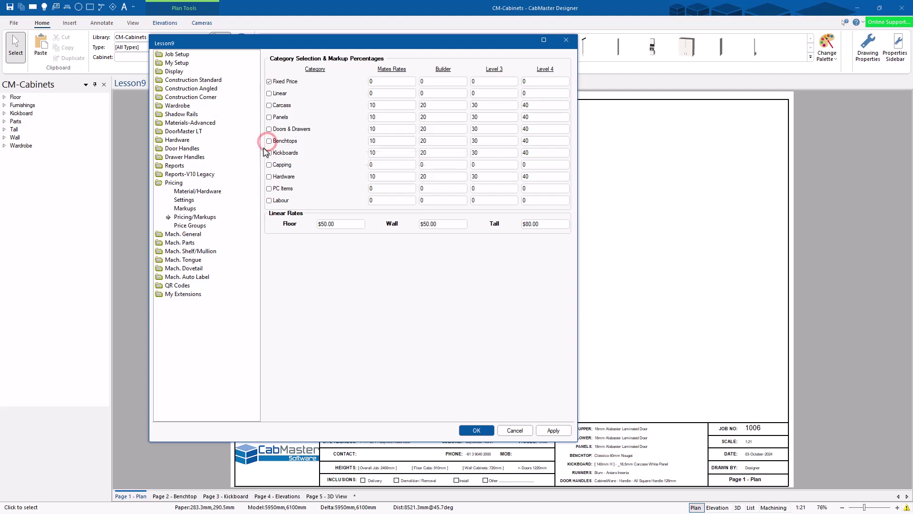
Step: Re-enable the Benchtops, Hardware and Doors & Drawers pricing categories, and apply the change
click(269, 142)
click(269, 176)
click(269, 177)
click(269, 130)
click(553, 430)
Step: Disable the $0 fallback prices for Kickboard, Edging and Carcass, apply them, recheck the markup categories and accept the drawing properties
click(188, 190)
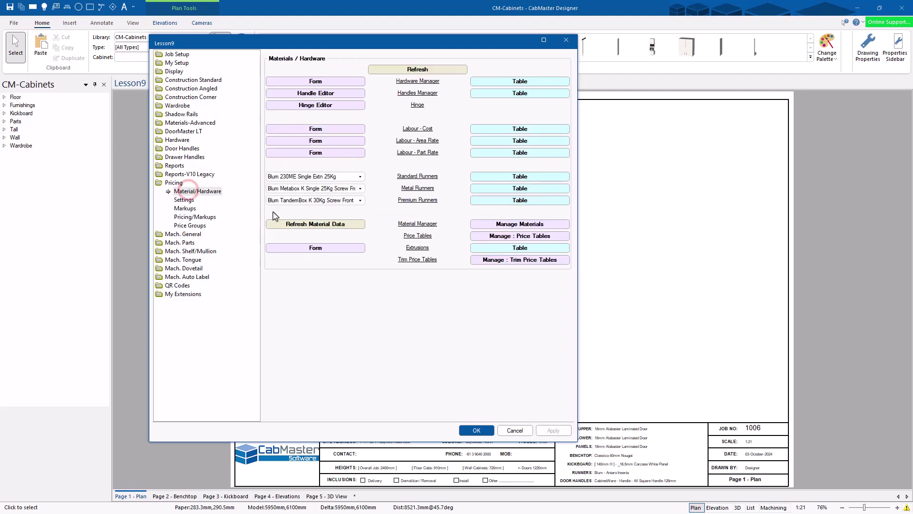
click(188, 199)
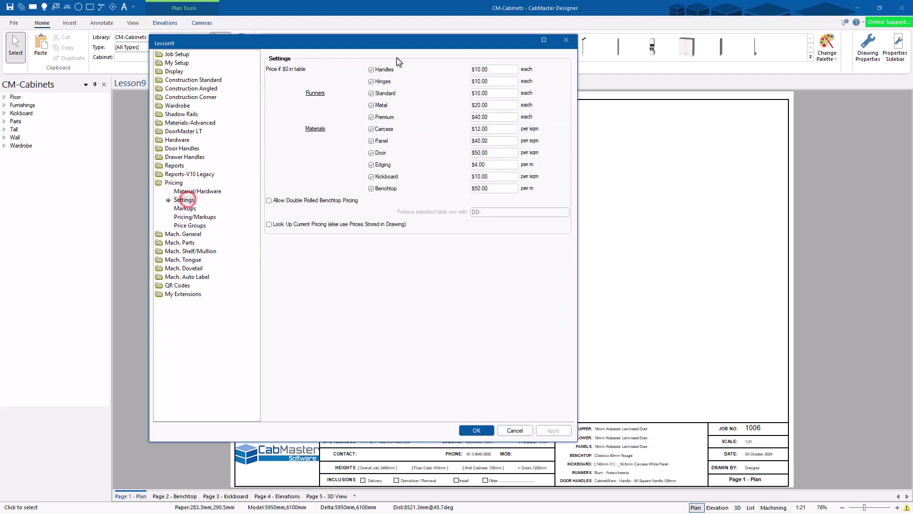
click(371, 176)
click(372, 164)
double_click(371, 153)
click(370, 129)
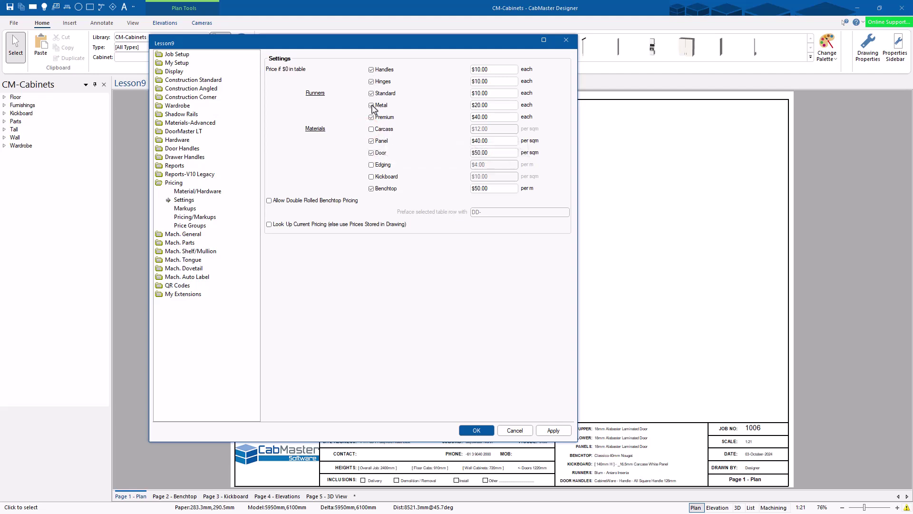
click(549, 430)
click(189, 217)
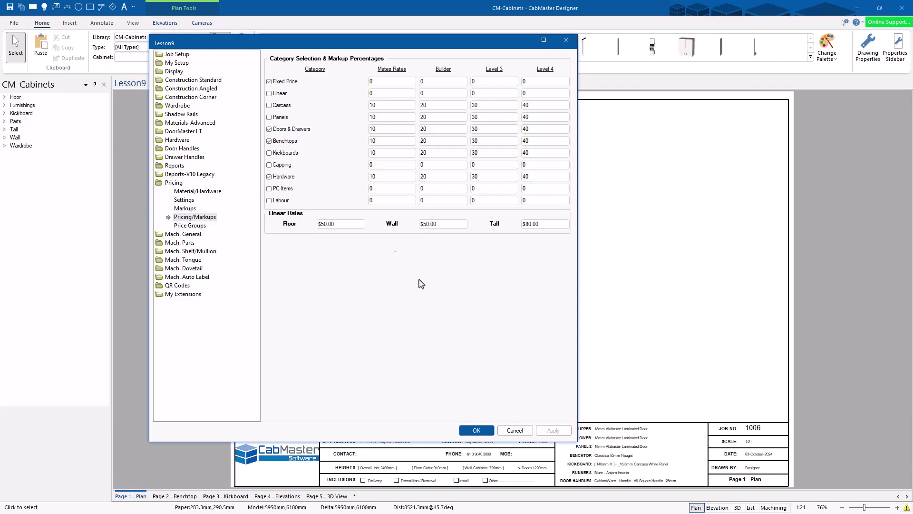
click(471, 429)
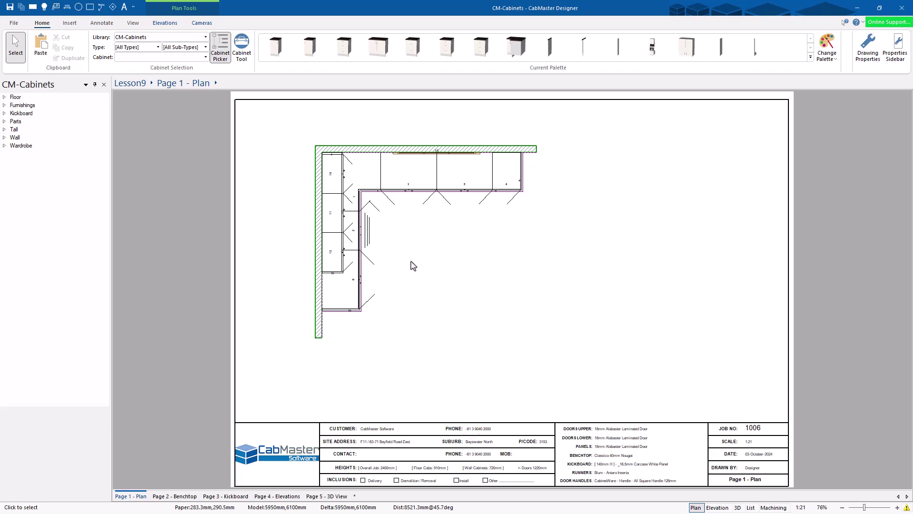
Step: Run the Stylised Quote - Itemised report from the Quotes folder, examine the cabinet prices and totals, and close it
key(ctrl+r)
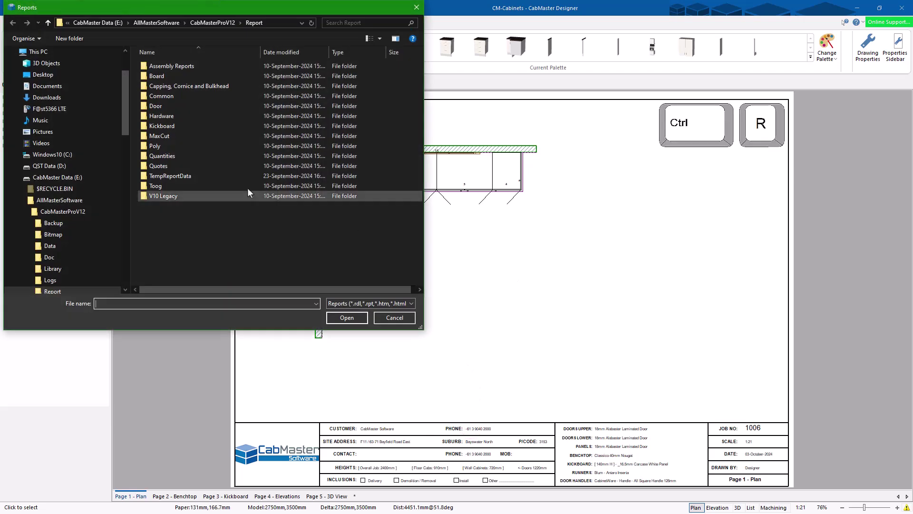
double_click(171, 164)
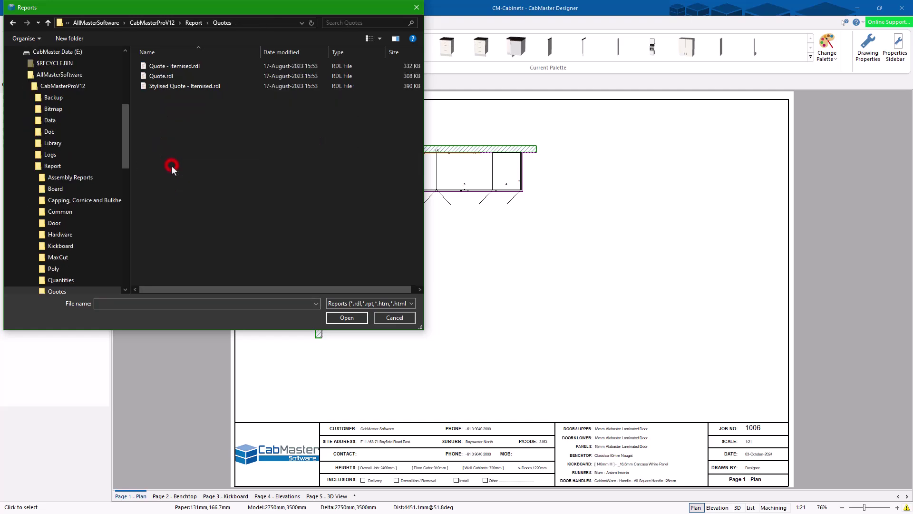
double_click(181, 87)
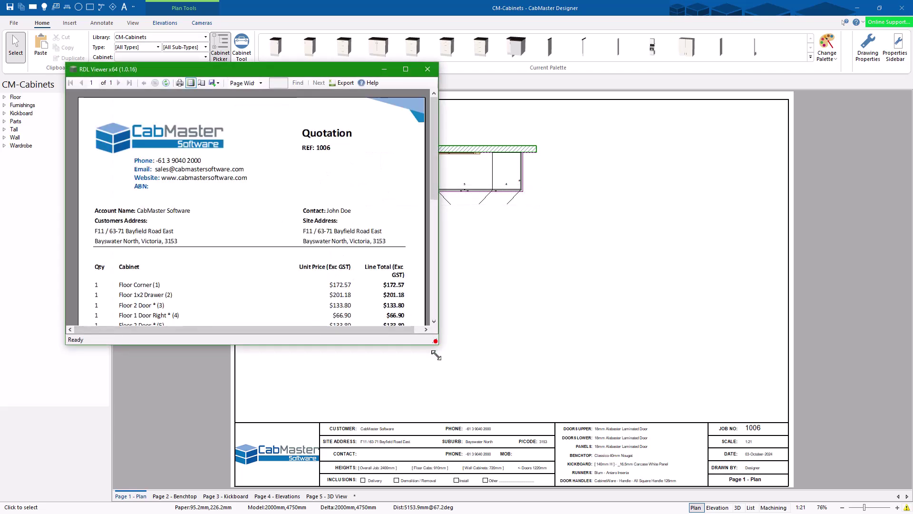
drag(435, 340, 493, 463)
drag(490, 147, 490, 241)
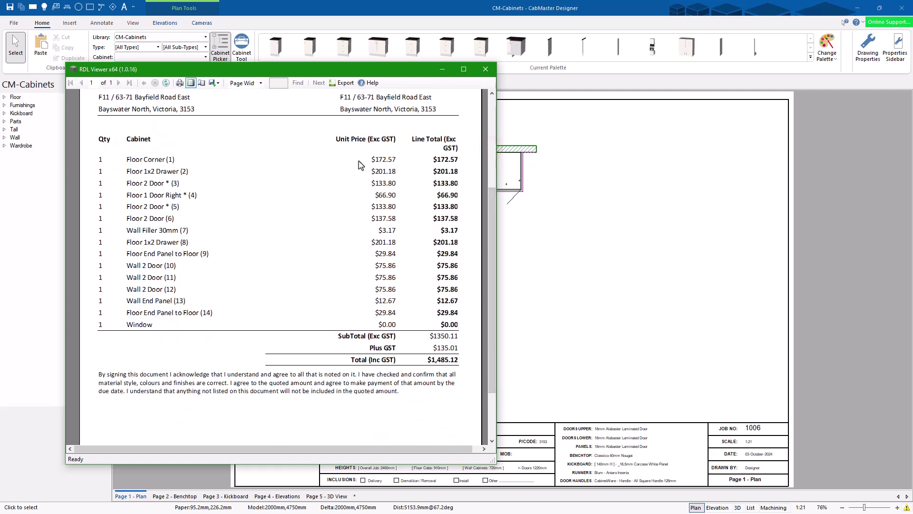
click(486, 71)
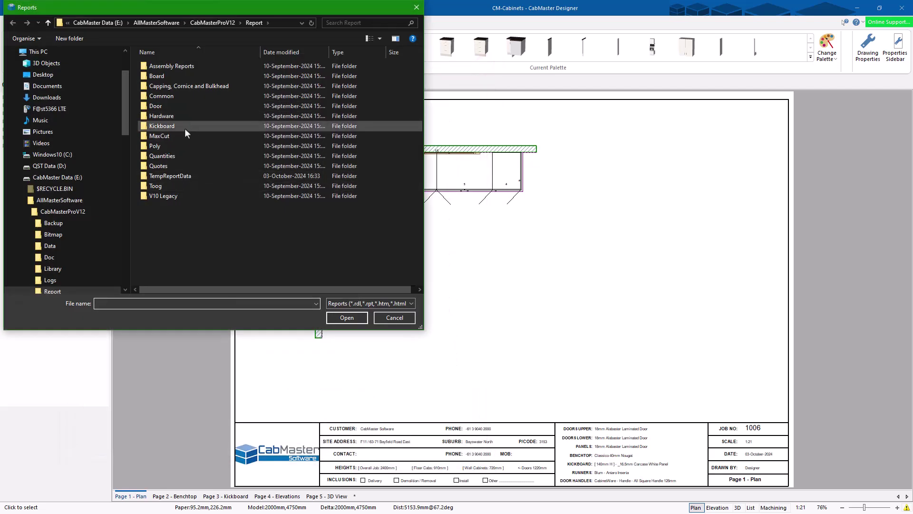
Step: Run the Quantities report from the Quantities folder, and reposition and enlarge its viewer window
double_click(175, 157)
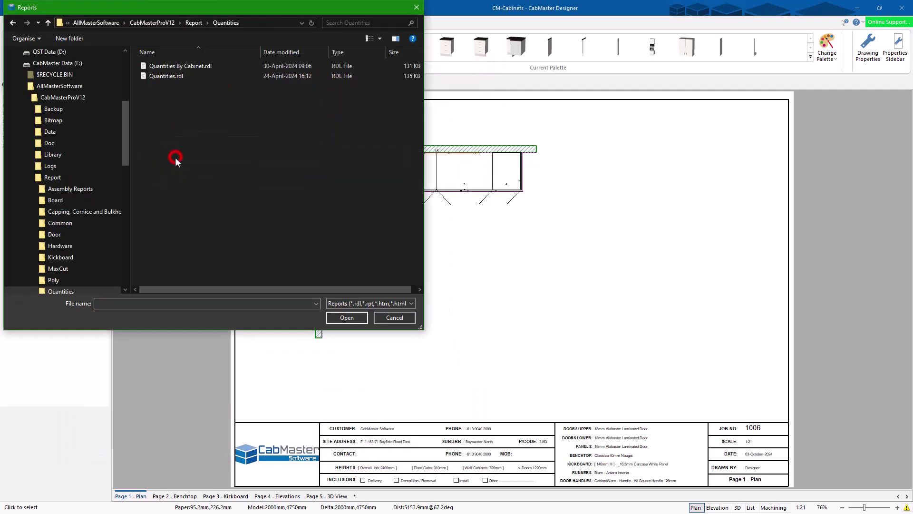
double_click(178, 76)
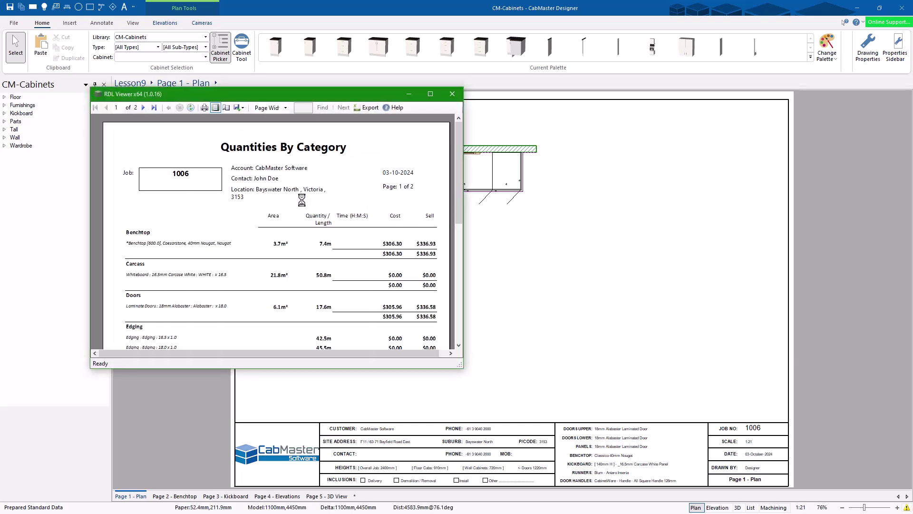
drag(361, 94, 375, 19)
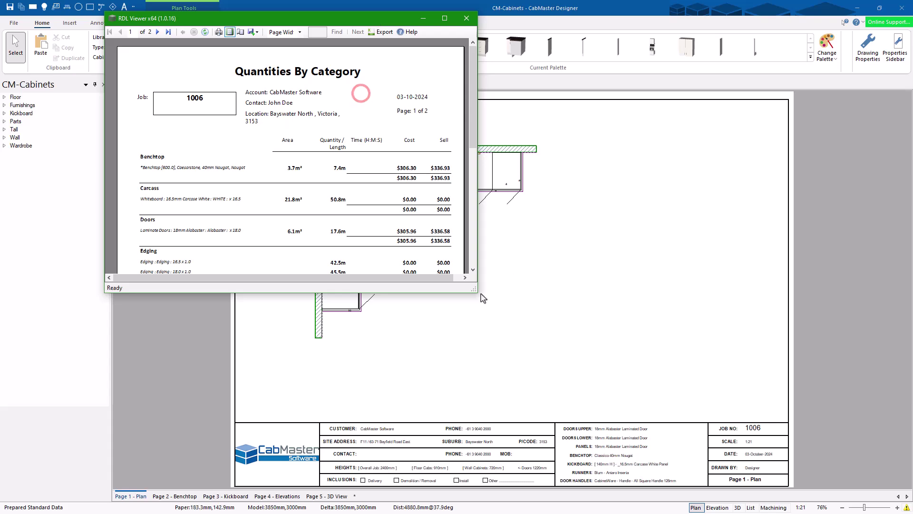
drag(473, 290, 578, 435)
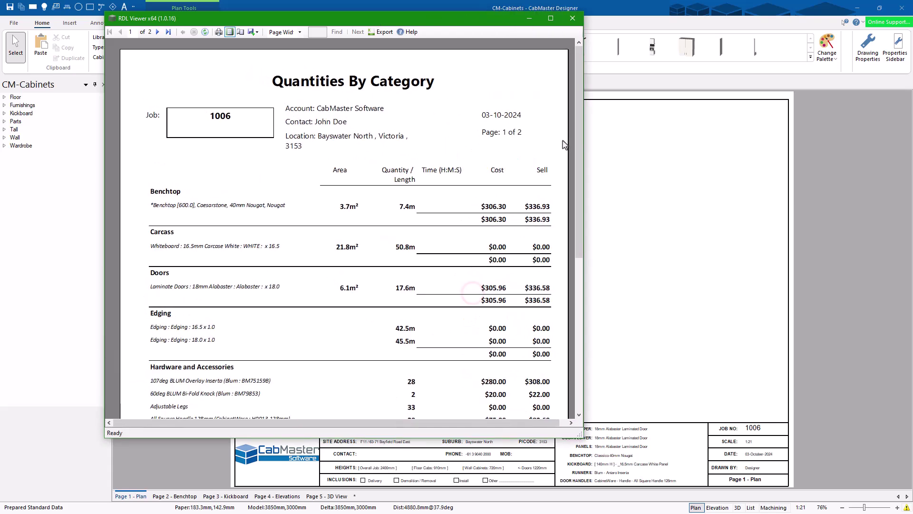
Step: Examine the cost and sell amounts per category on both pages of the Quantities report, and close it
drag(579, 154, 581, 233)
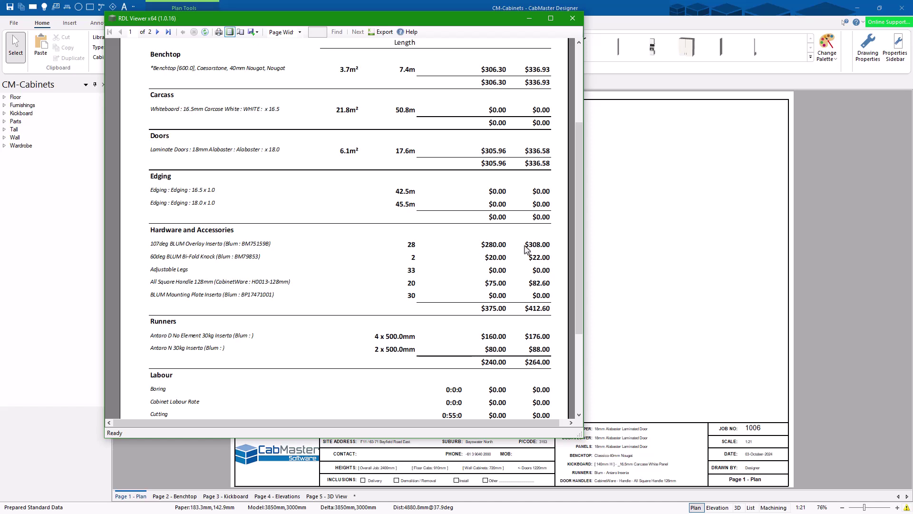
drag(580, 280, 588, 381)
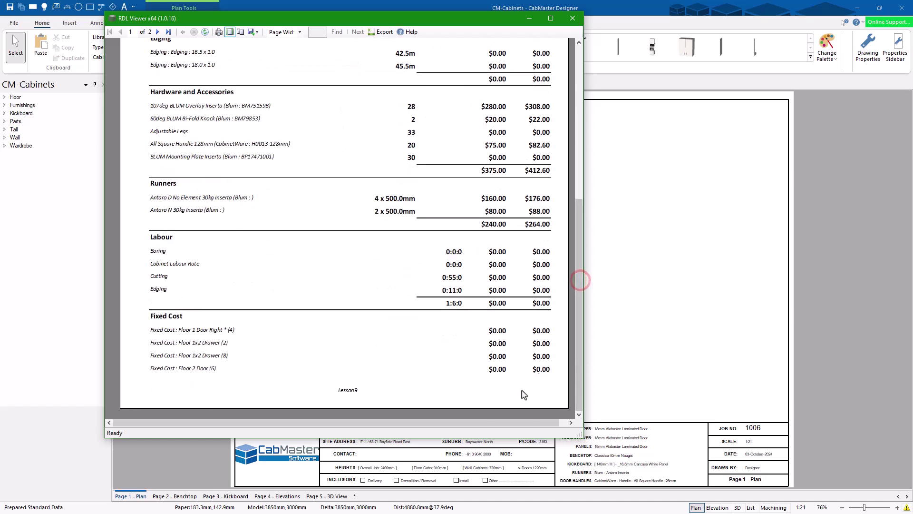
drag(576, 350, 567, 318)
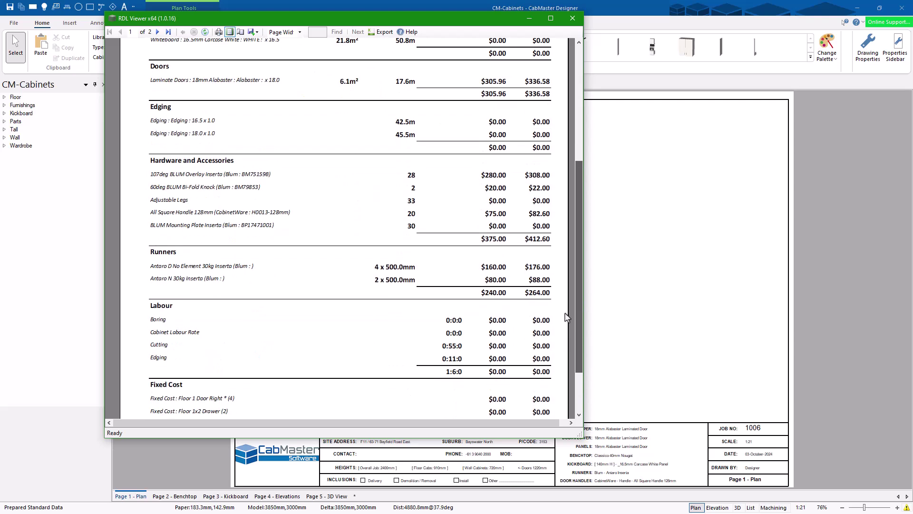
click(157, 32)
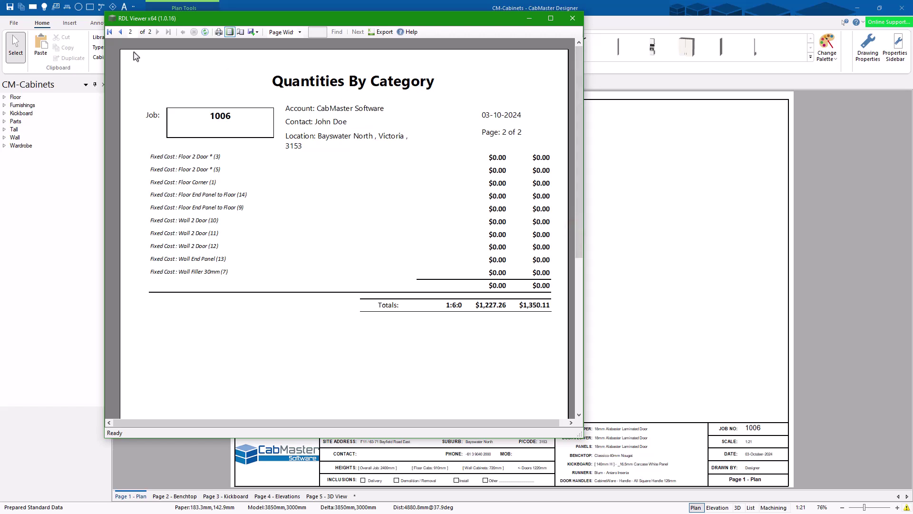
click(120, 32)
drag(581, 193, 576, 302)
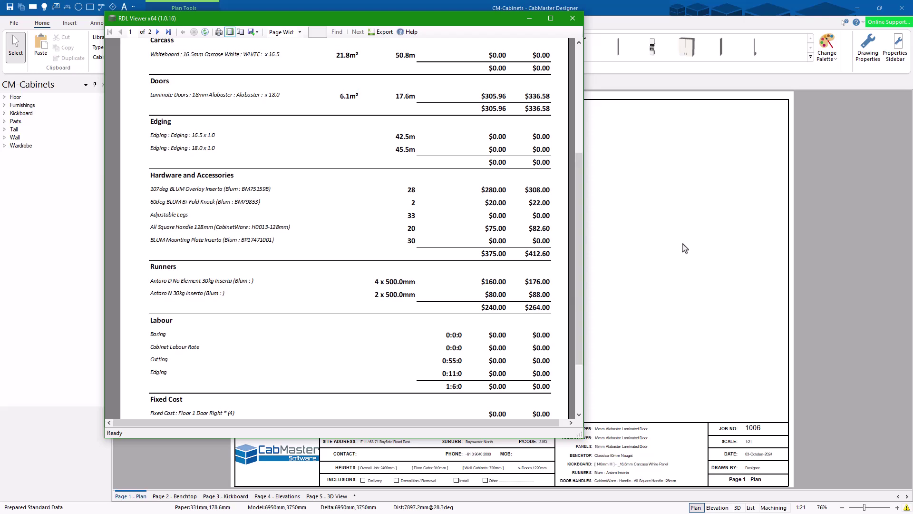
click(571, 18)
Step: Review the drawing's Pricing/Markups, Settings and Material/Hardware pages and the Handle Editor, and return to the fallback price settings
click(867, 54)
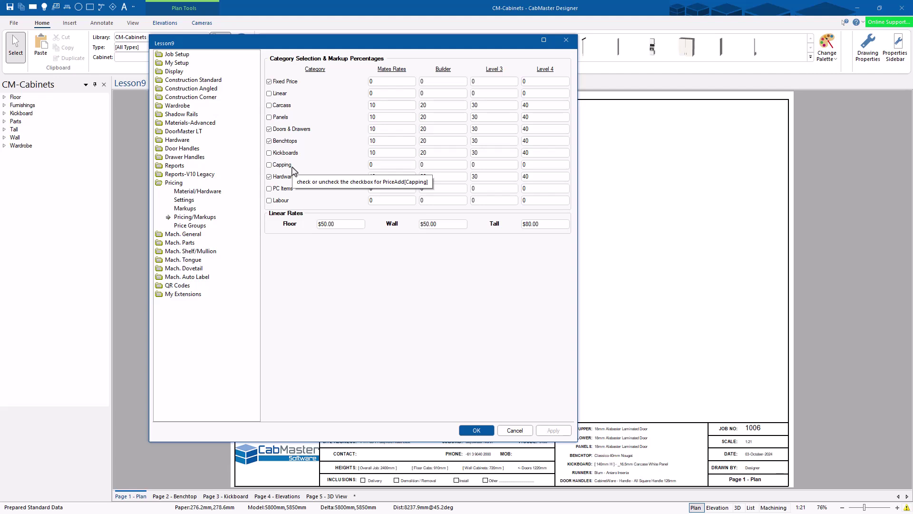
click(178, 200)
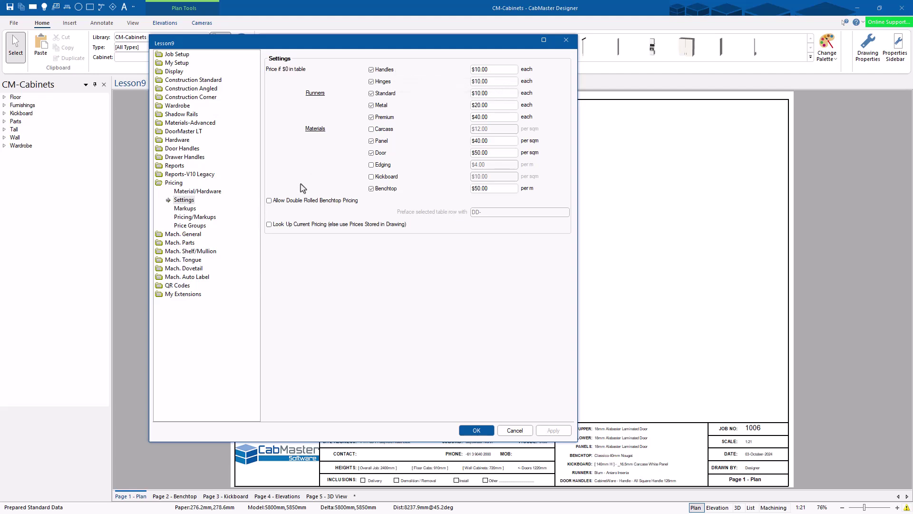
click(213, 192)
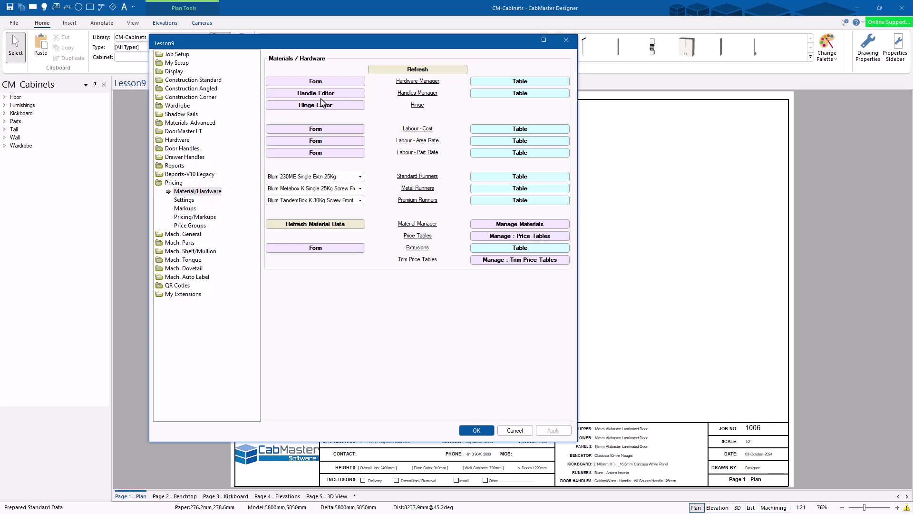
click(337, 95)
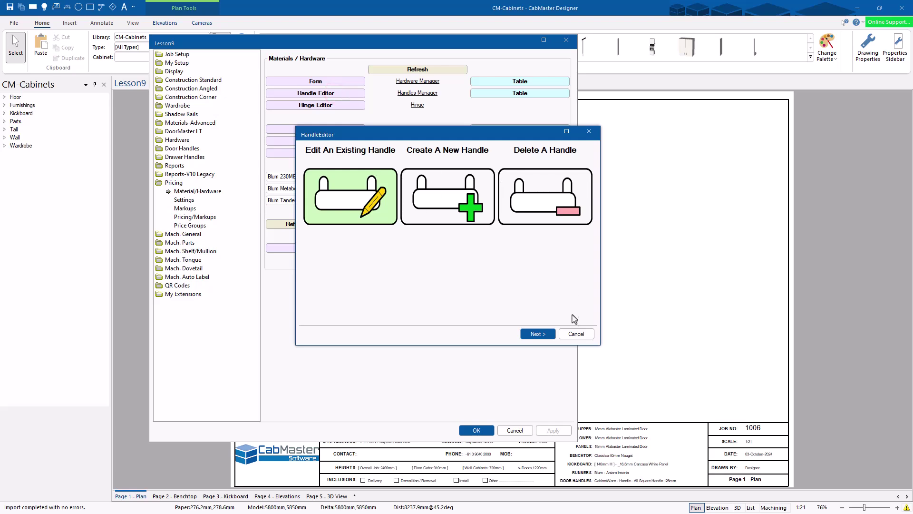
click(581, 335)
click(183, 200)
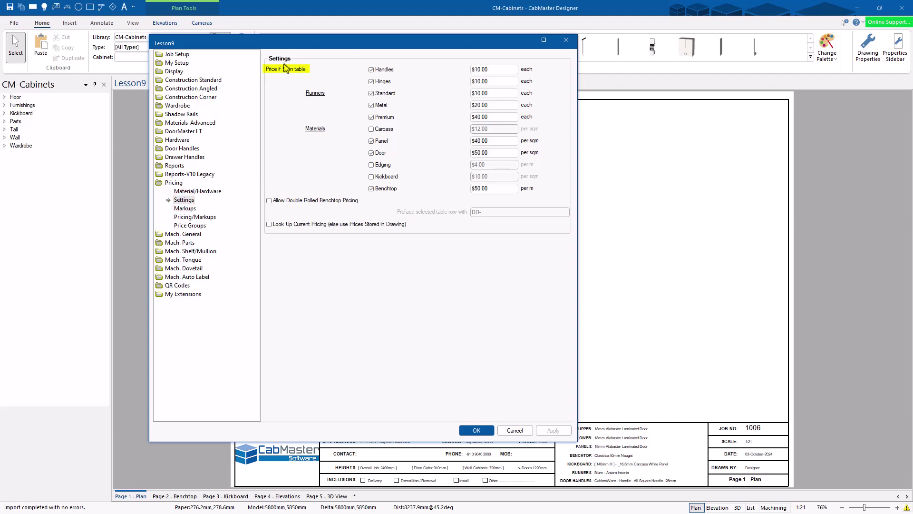